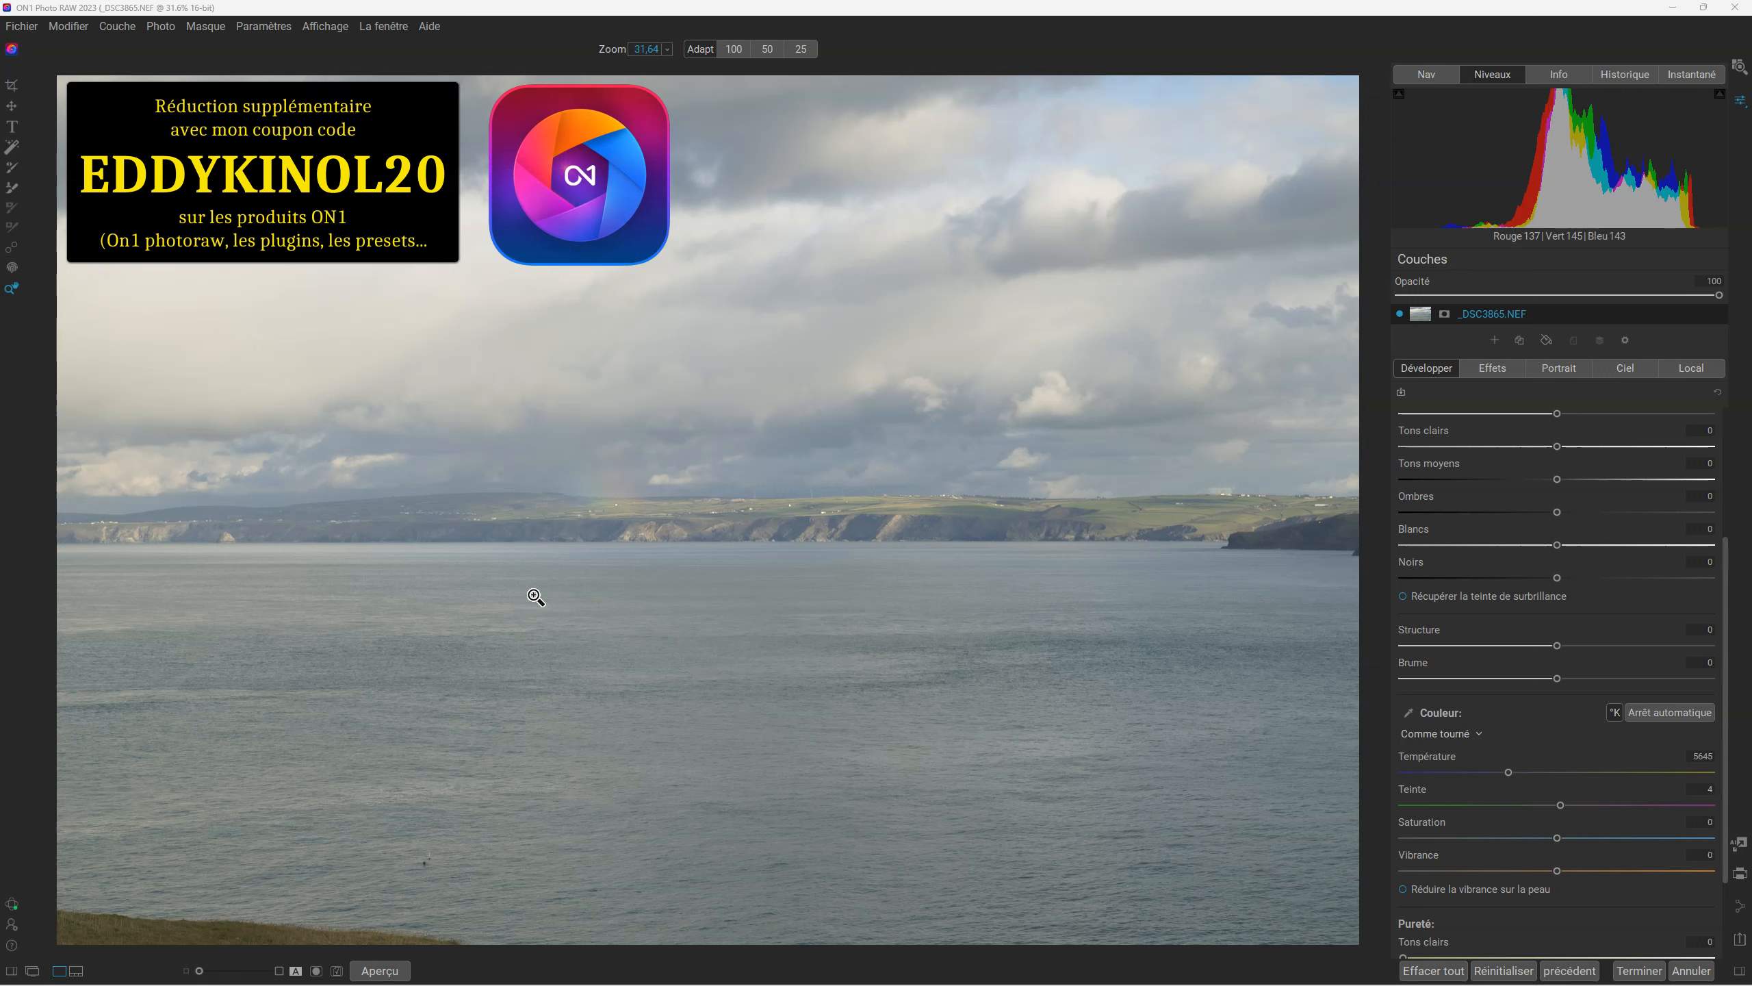
- Apply the AI Auto tone adjustment to the seascape and set the white balance to Auto
scroll(1514, 636, "up", 3)
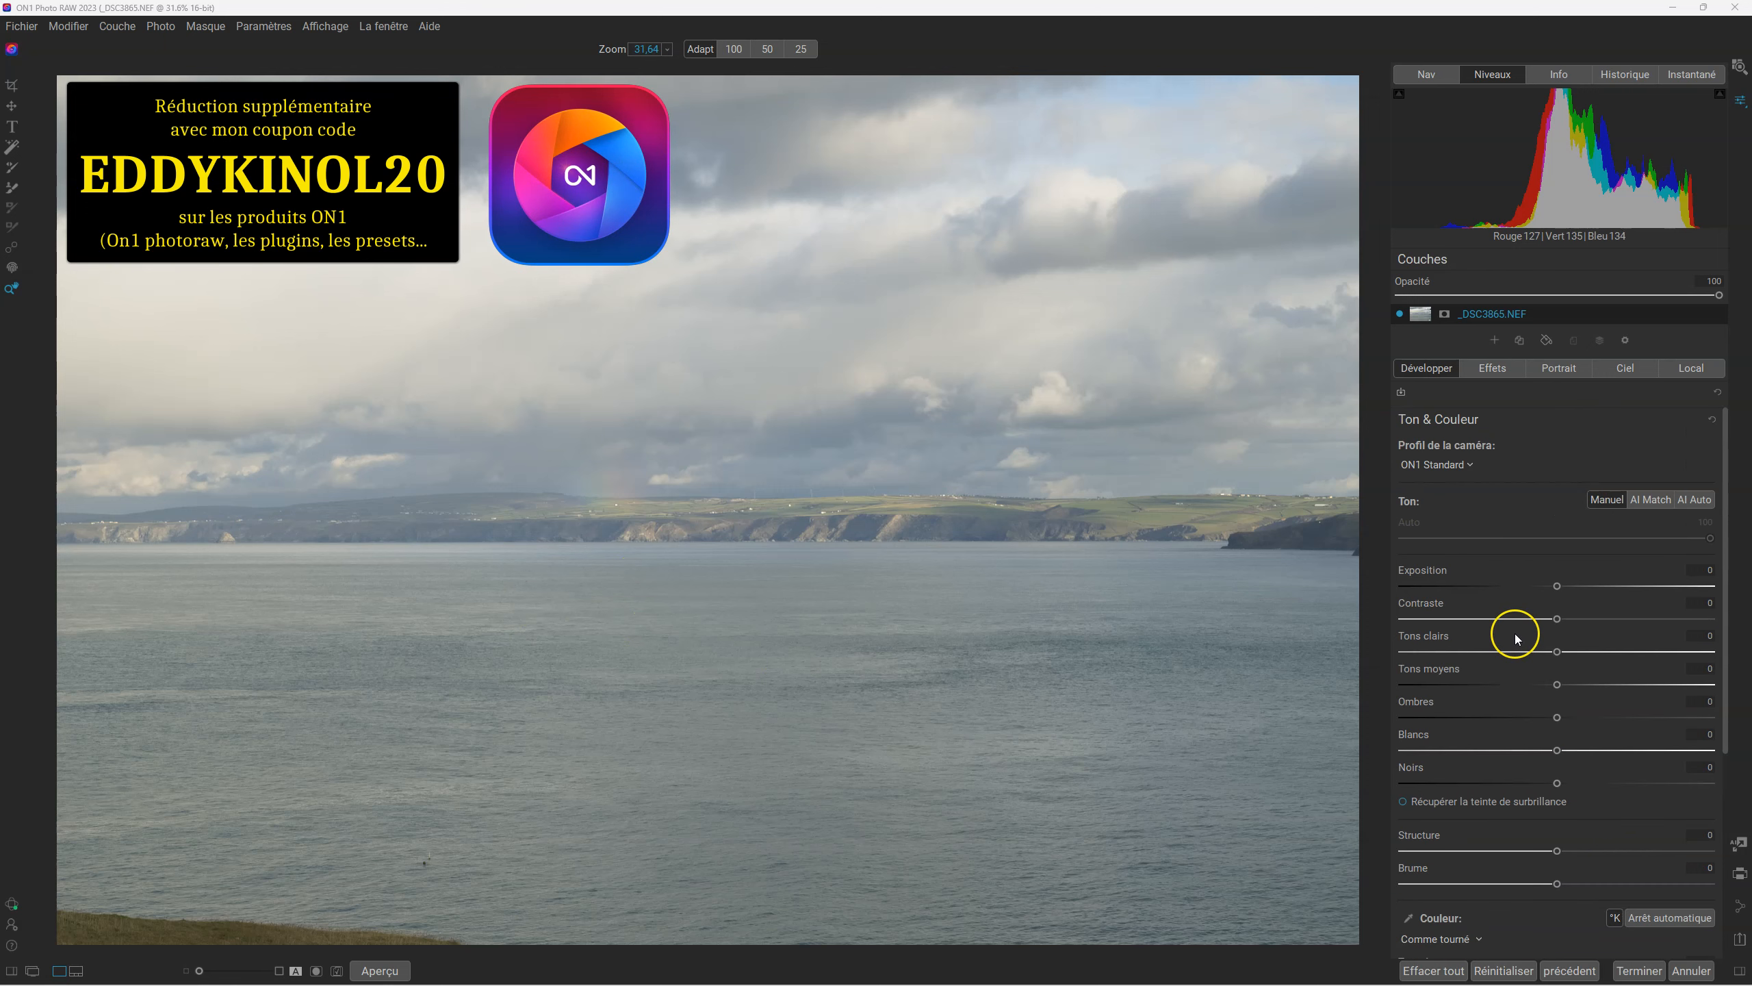
left_click(1691, 500)
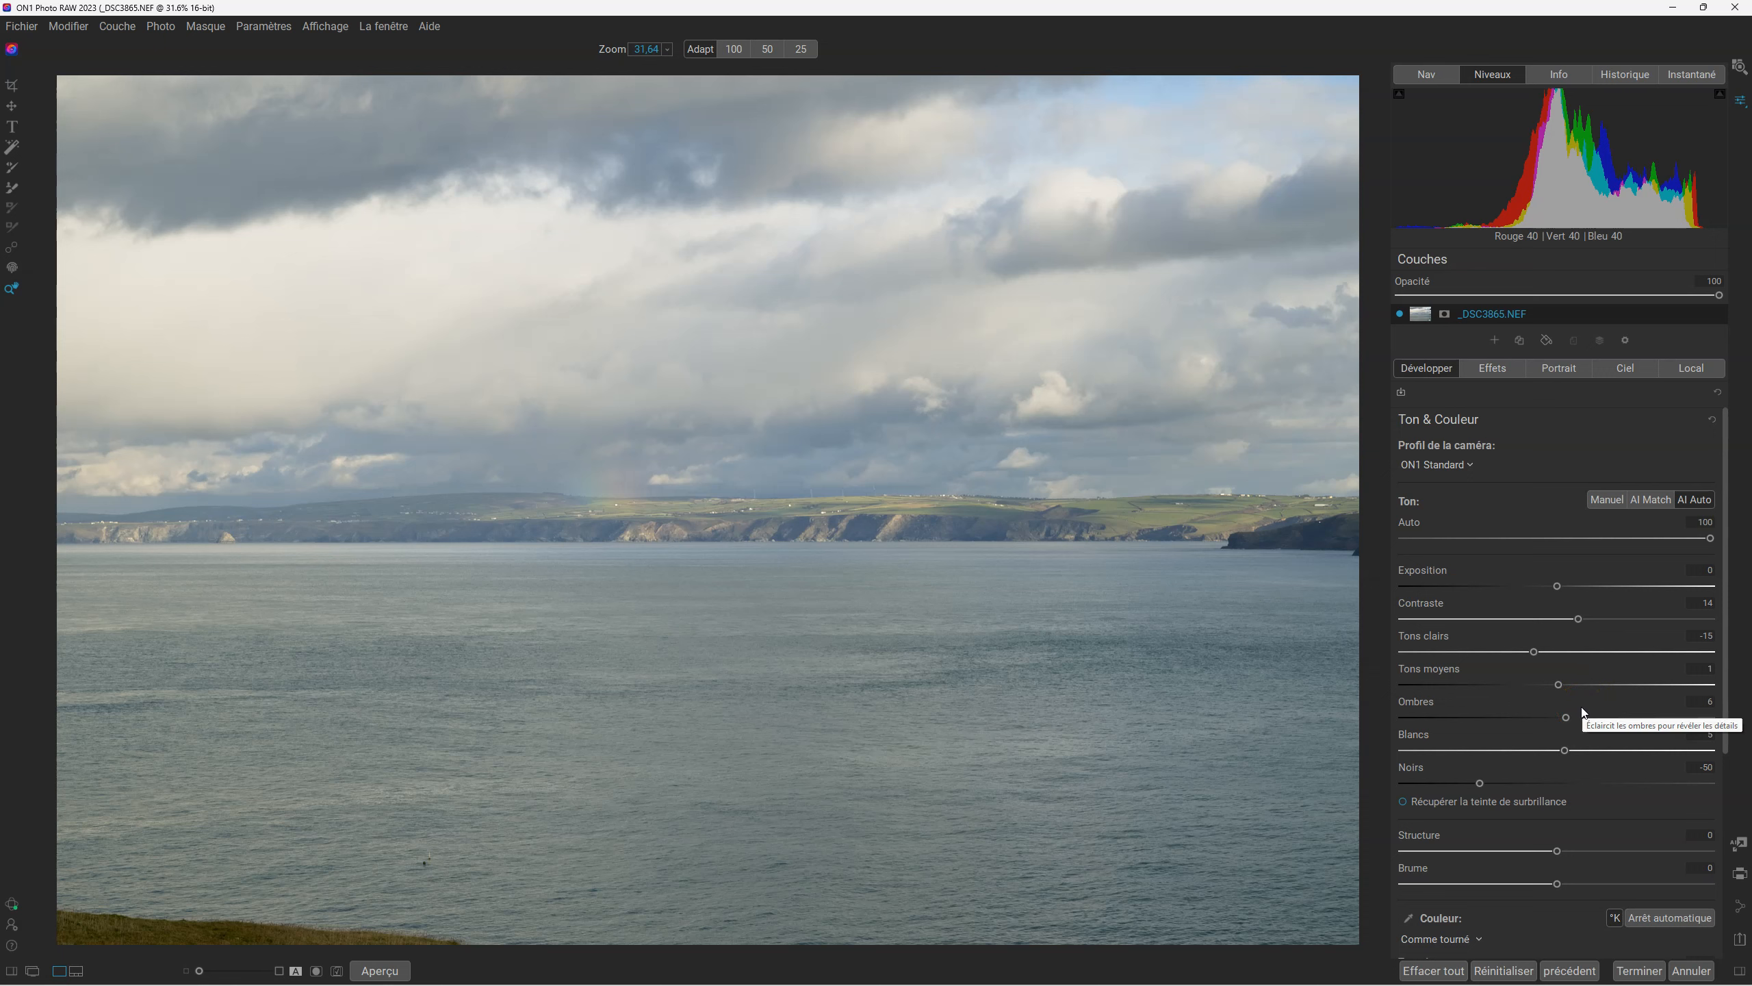
scroll(1582, 712, "down", 3)
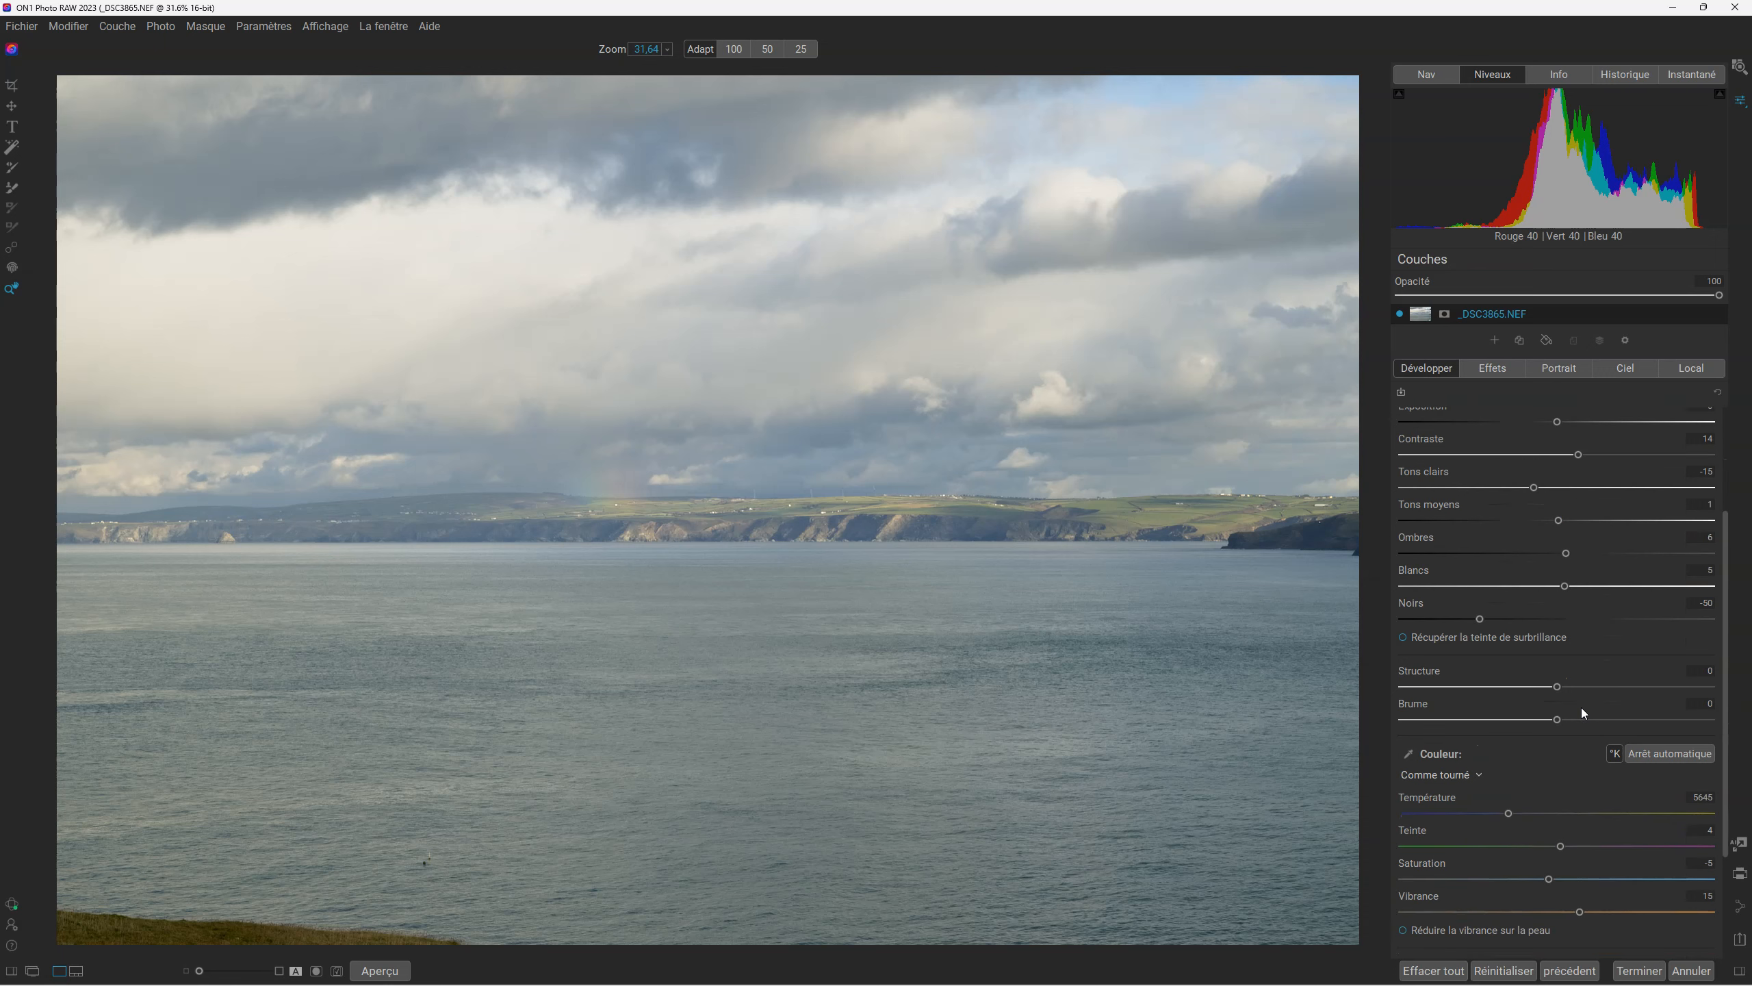
left_click(1480, 774)
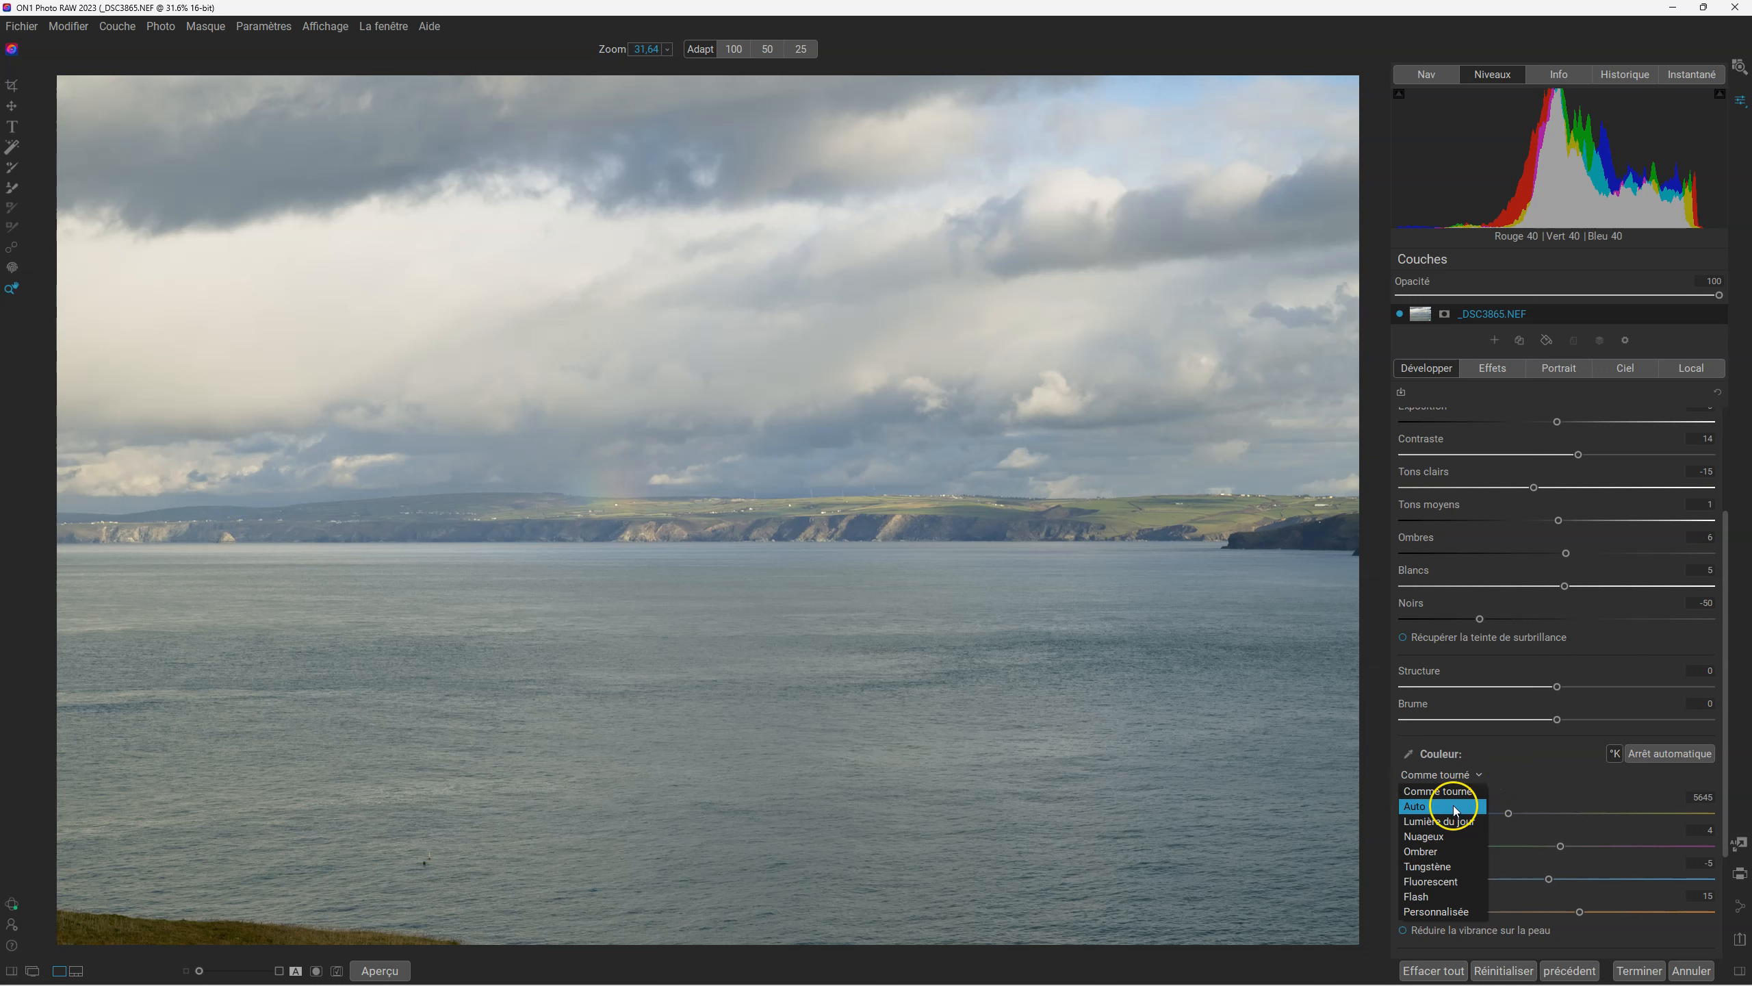
left_click(1456, 806)
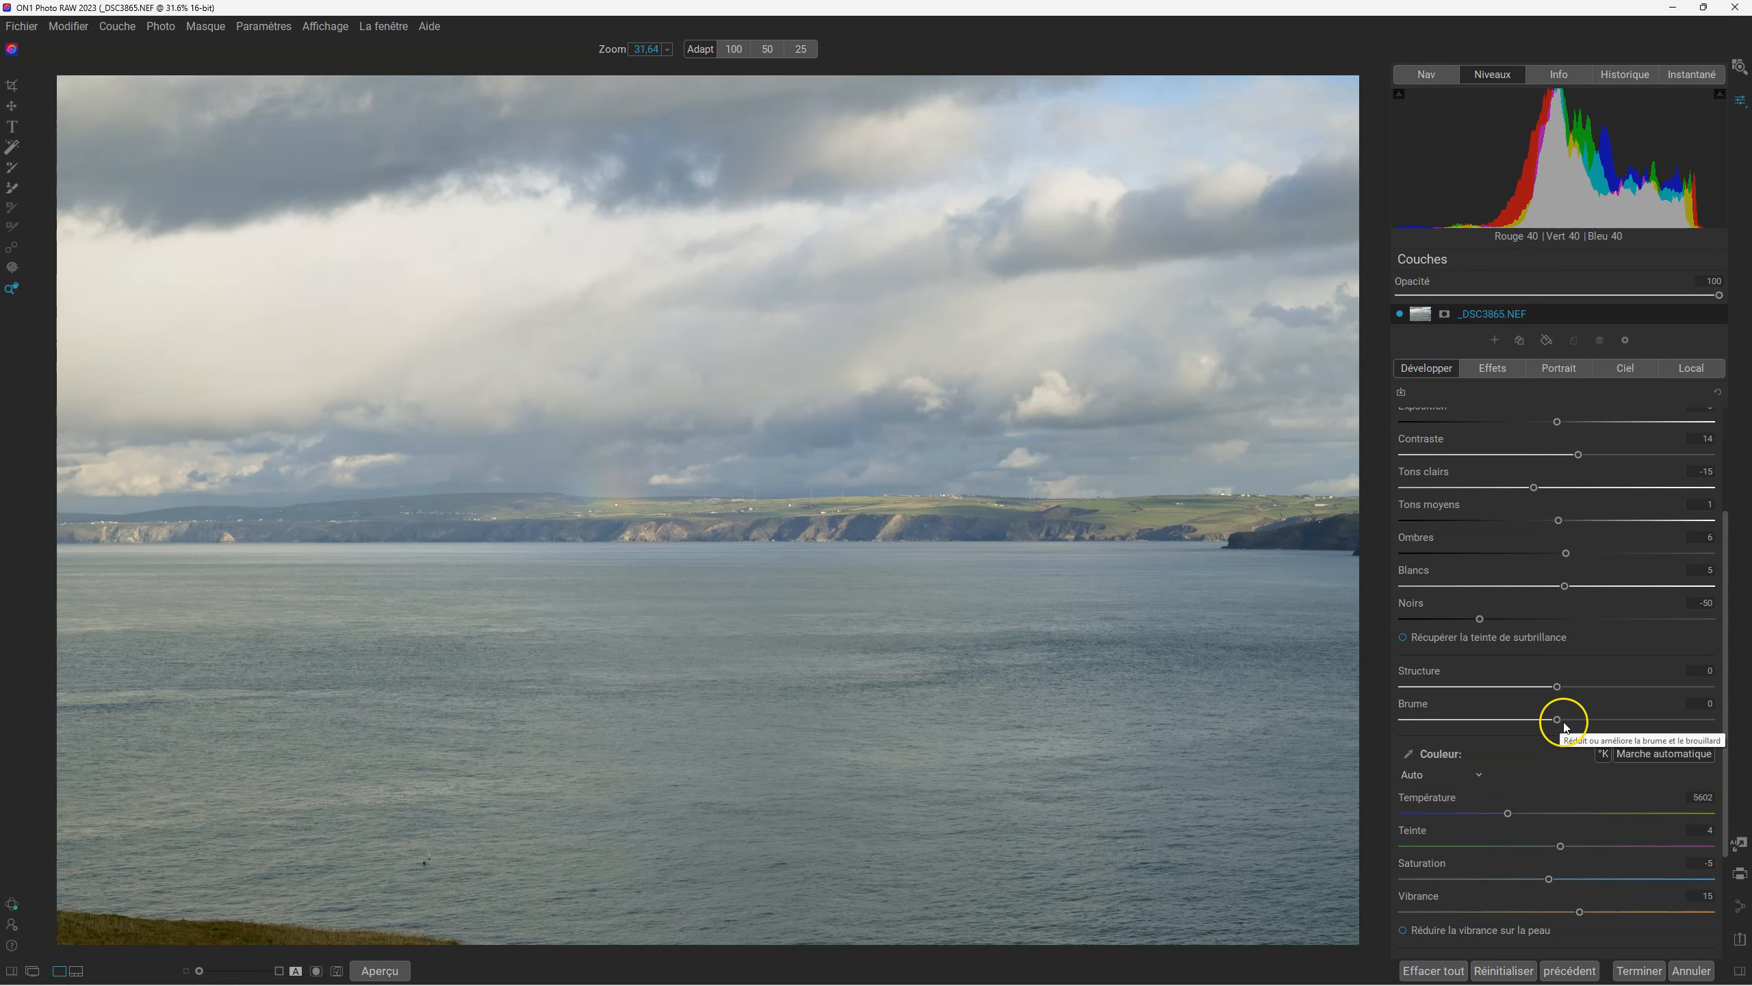
- Set Brume to -18 and Structure to 11 in the photo's tone settings
left_click_drag(1558, 720, 1529, 723)
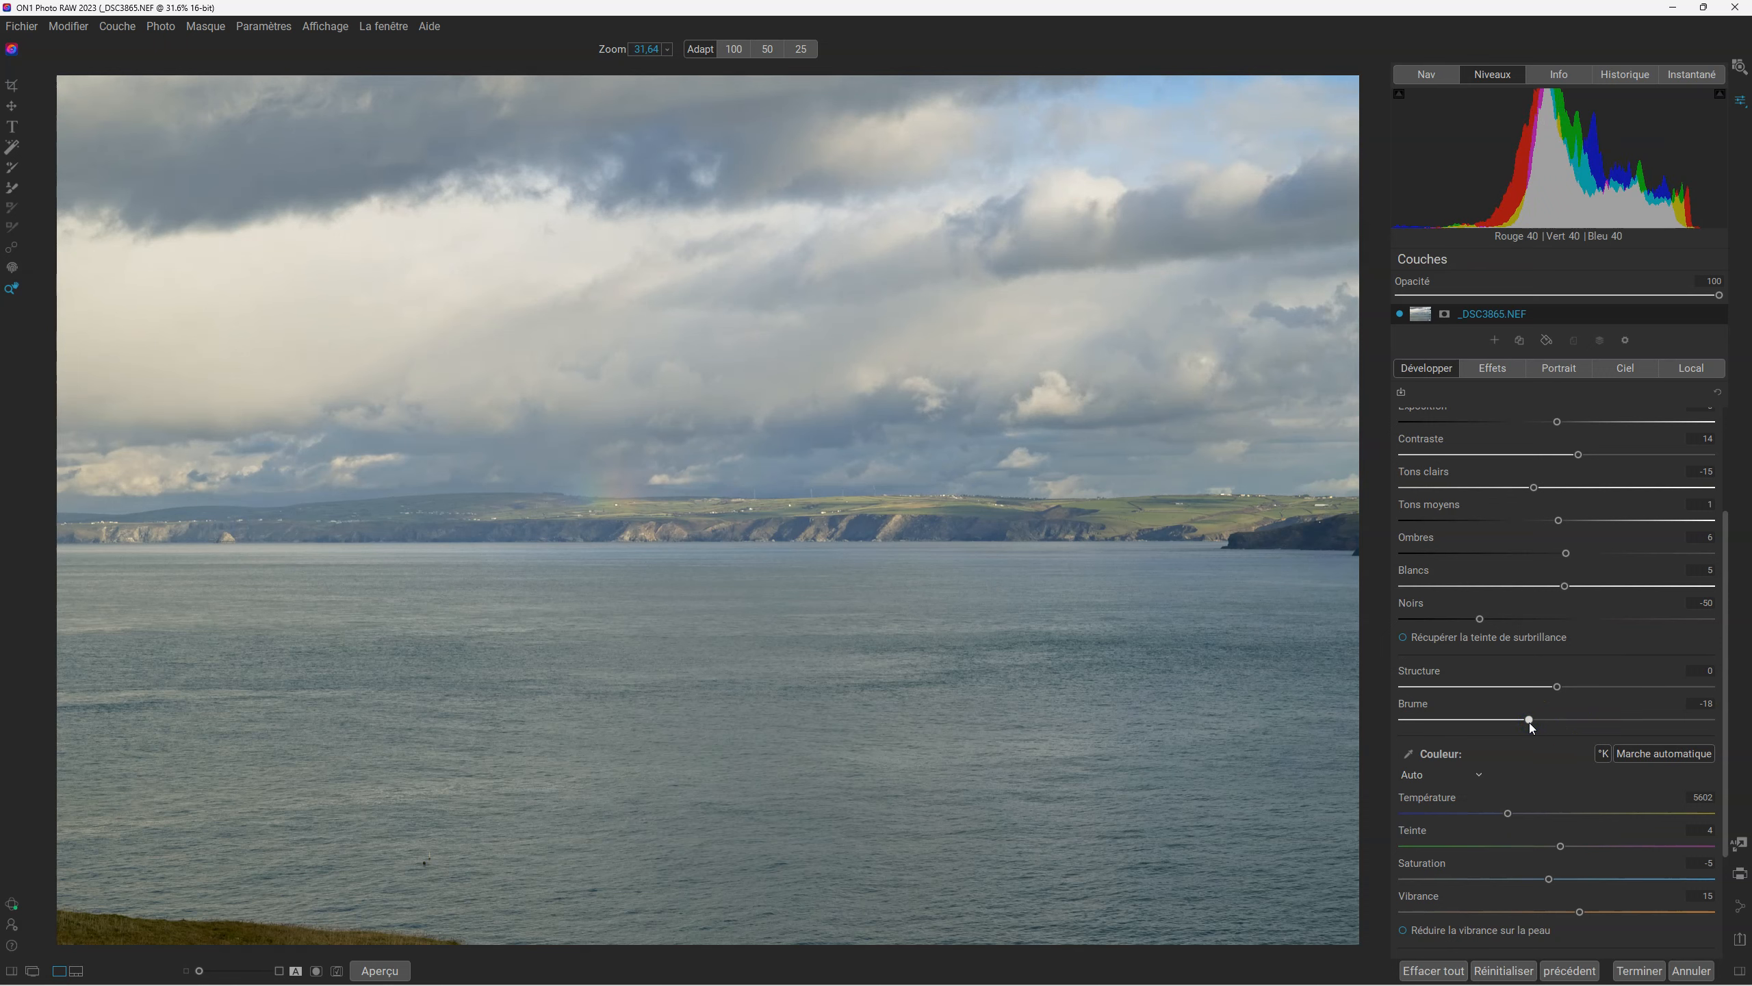
left_click_drag(1557, 686, 1576, 691)
- Crop the photo to the 16x9 ratio, trimming the upper sky and the lower foreground
left_click(11, 85)
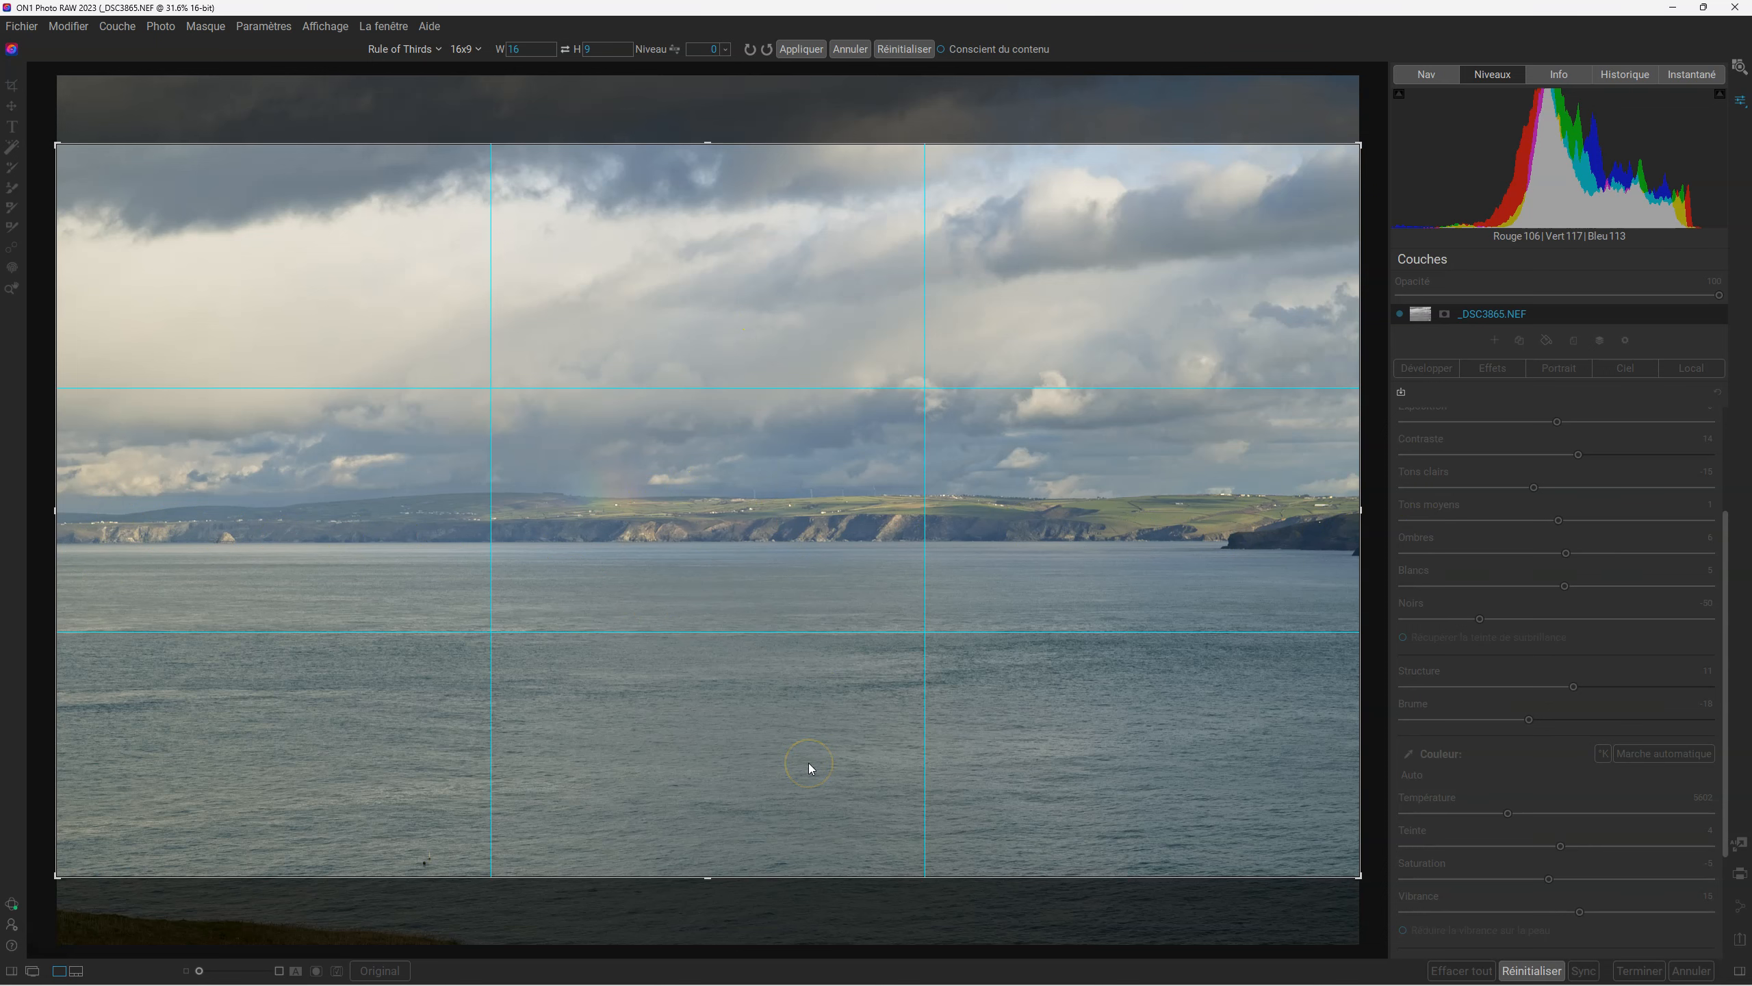
key("z")
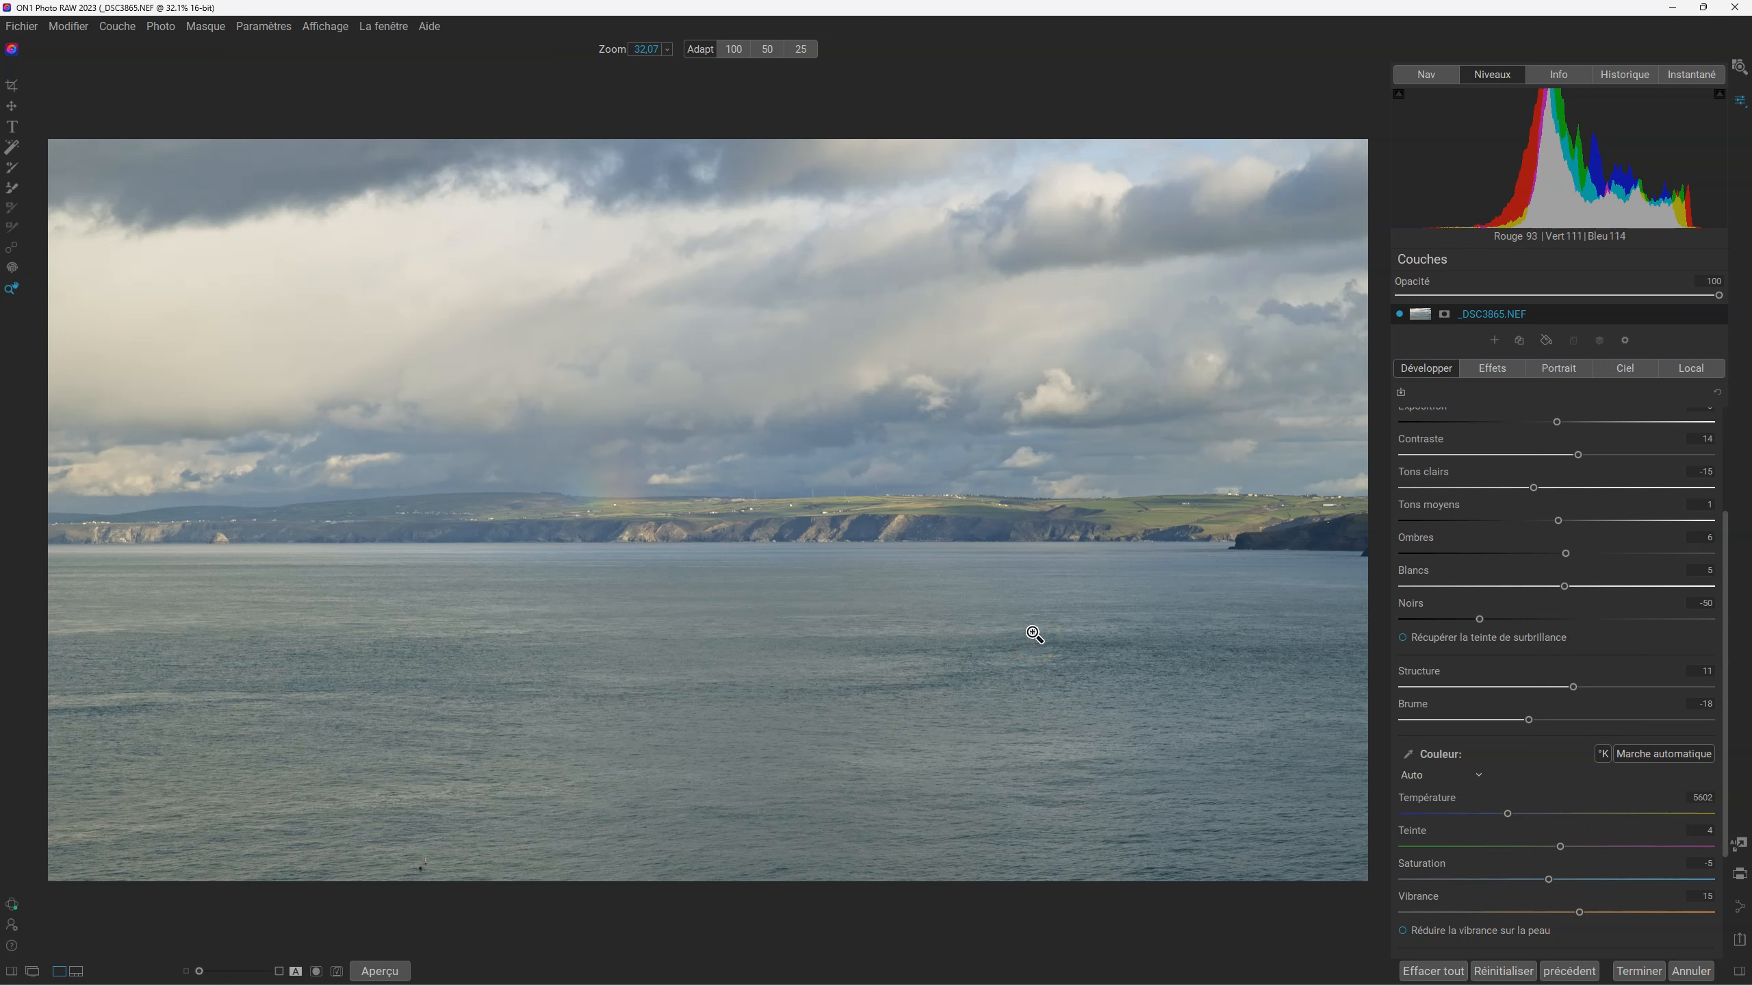
- Add the Rehausser les tons effect filter and turn on its automatic tone adjustment
left_click(1498, 371)
left_click(1547, 424)
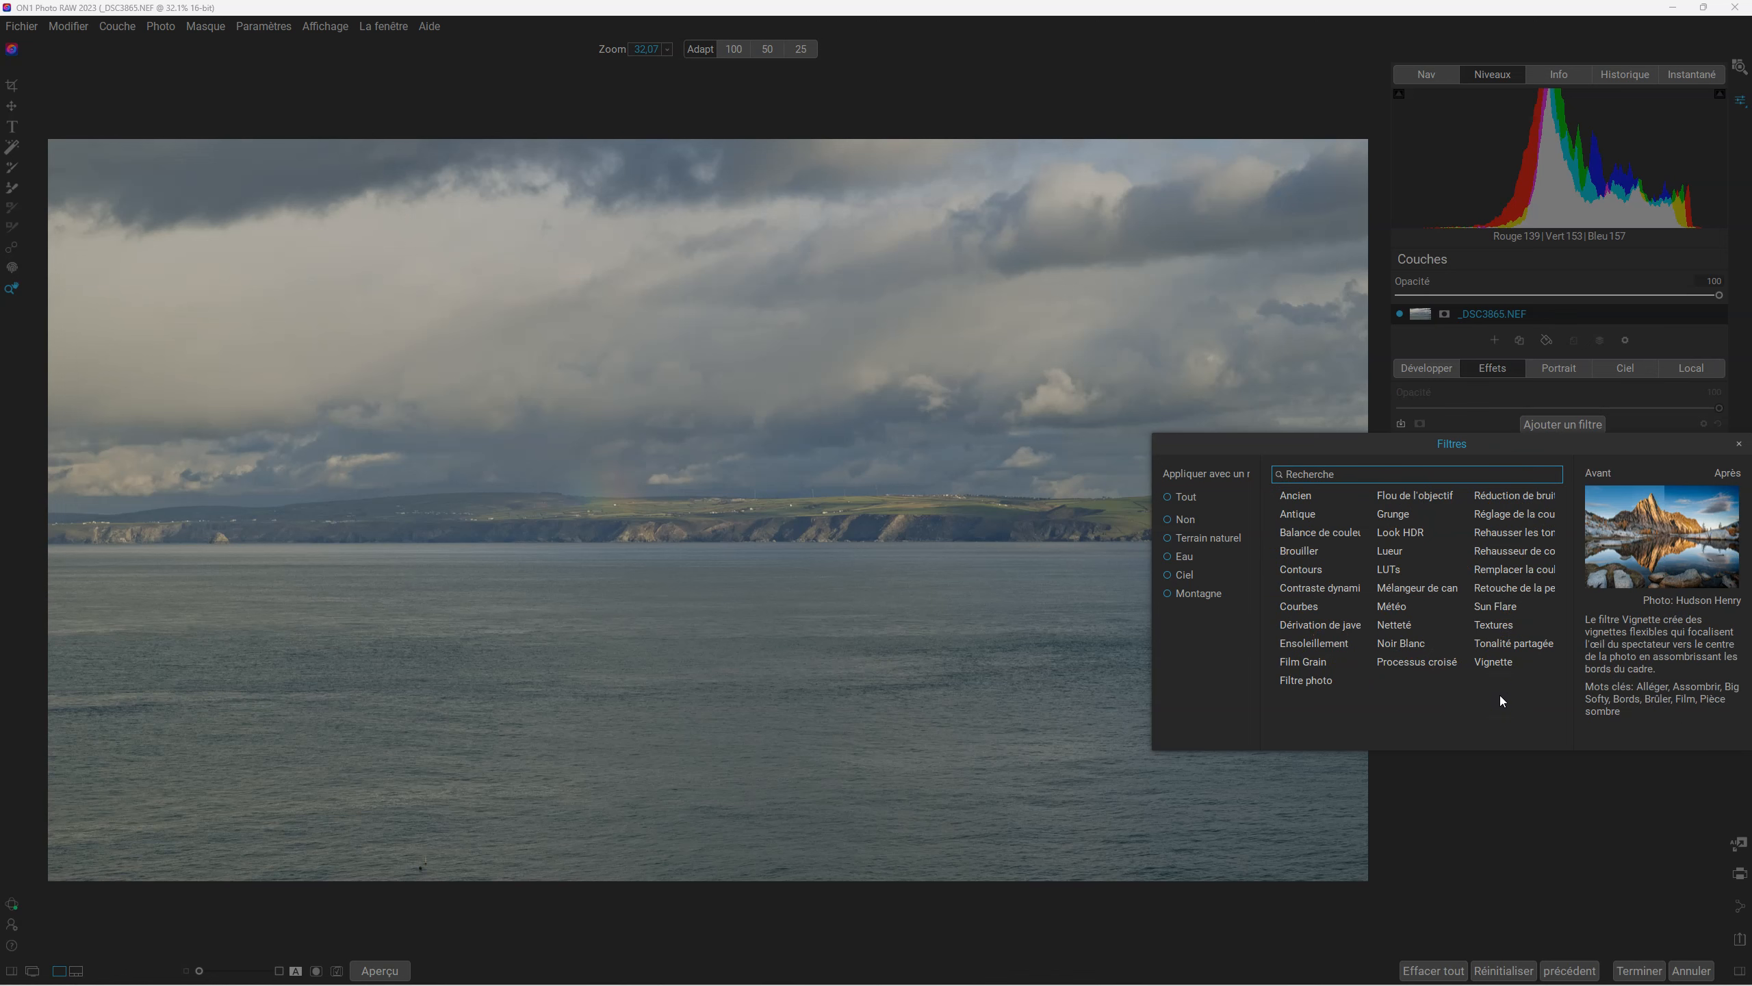
left_click(1506, 533)
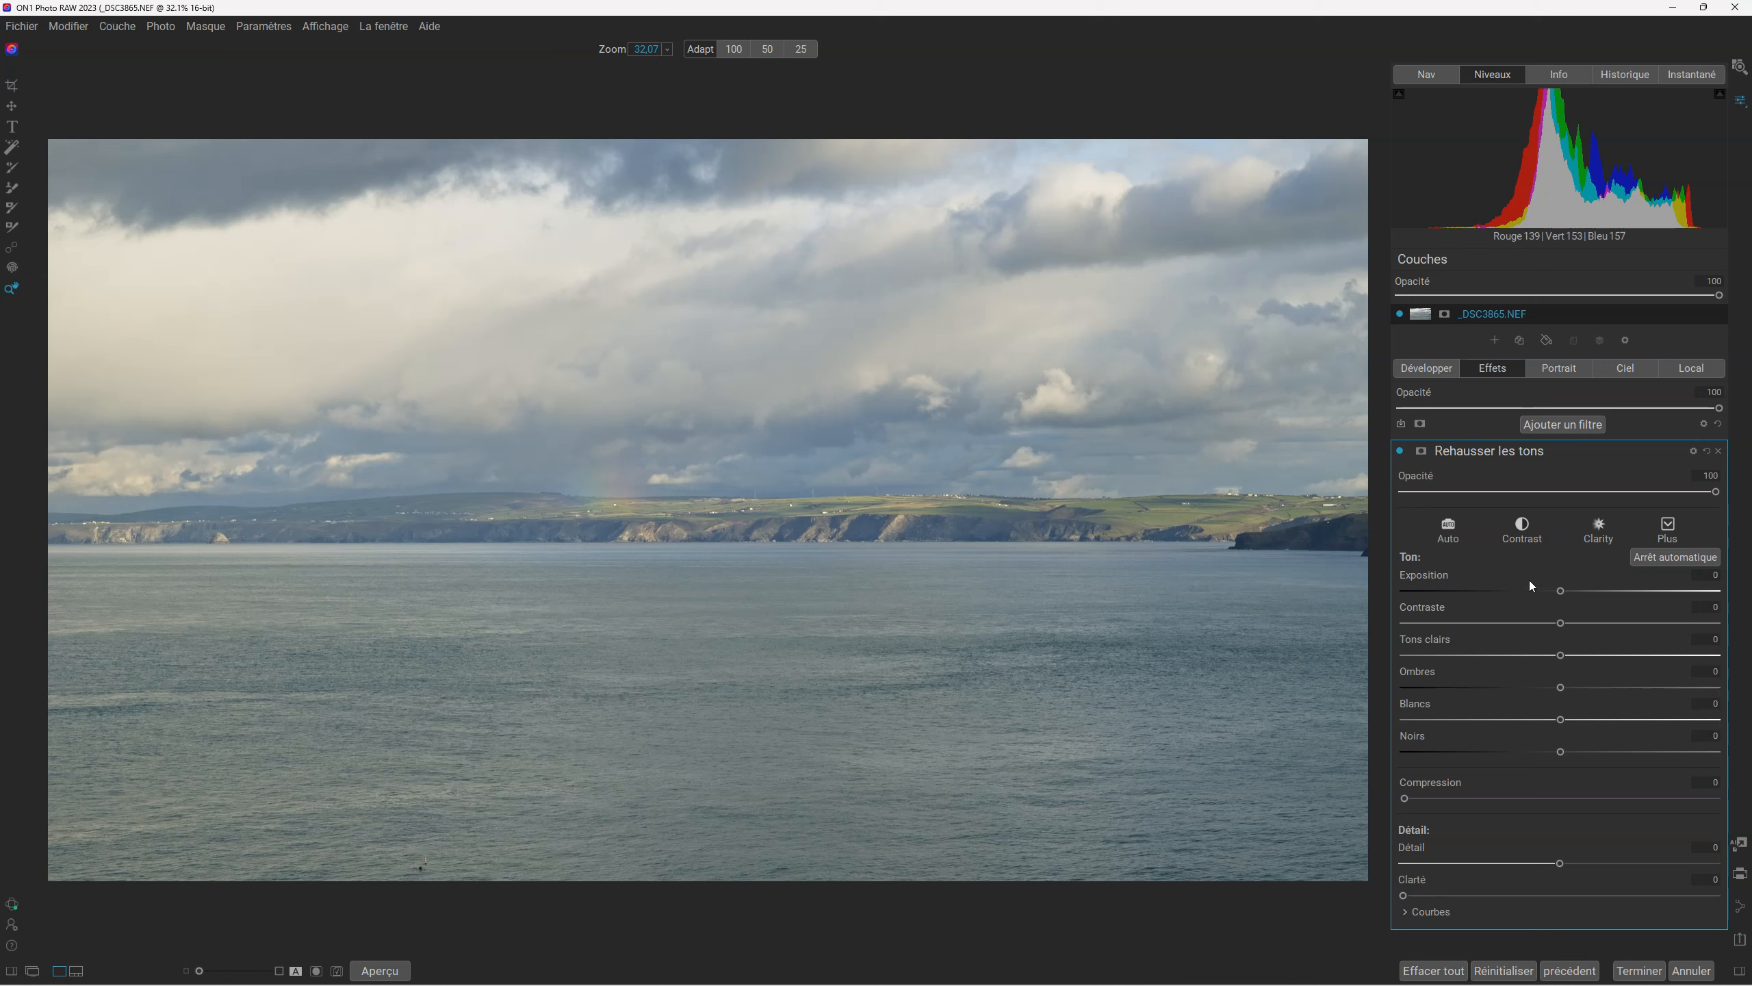
left_click(1690, 559)
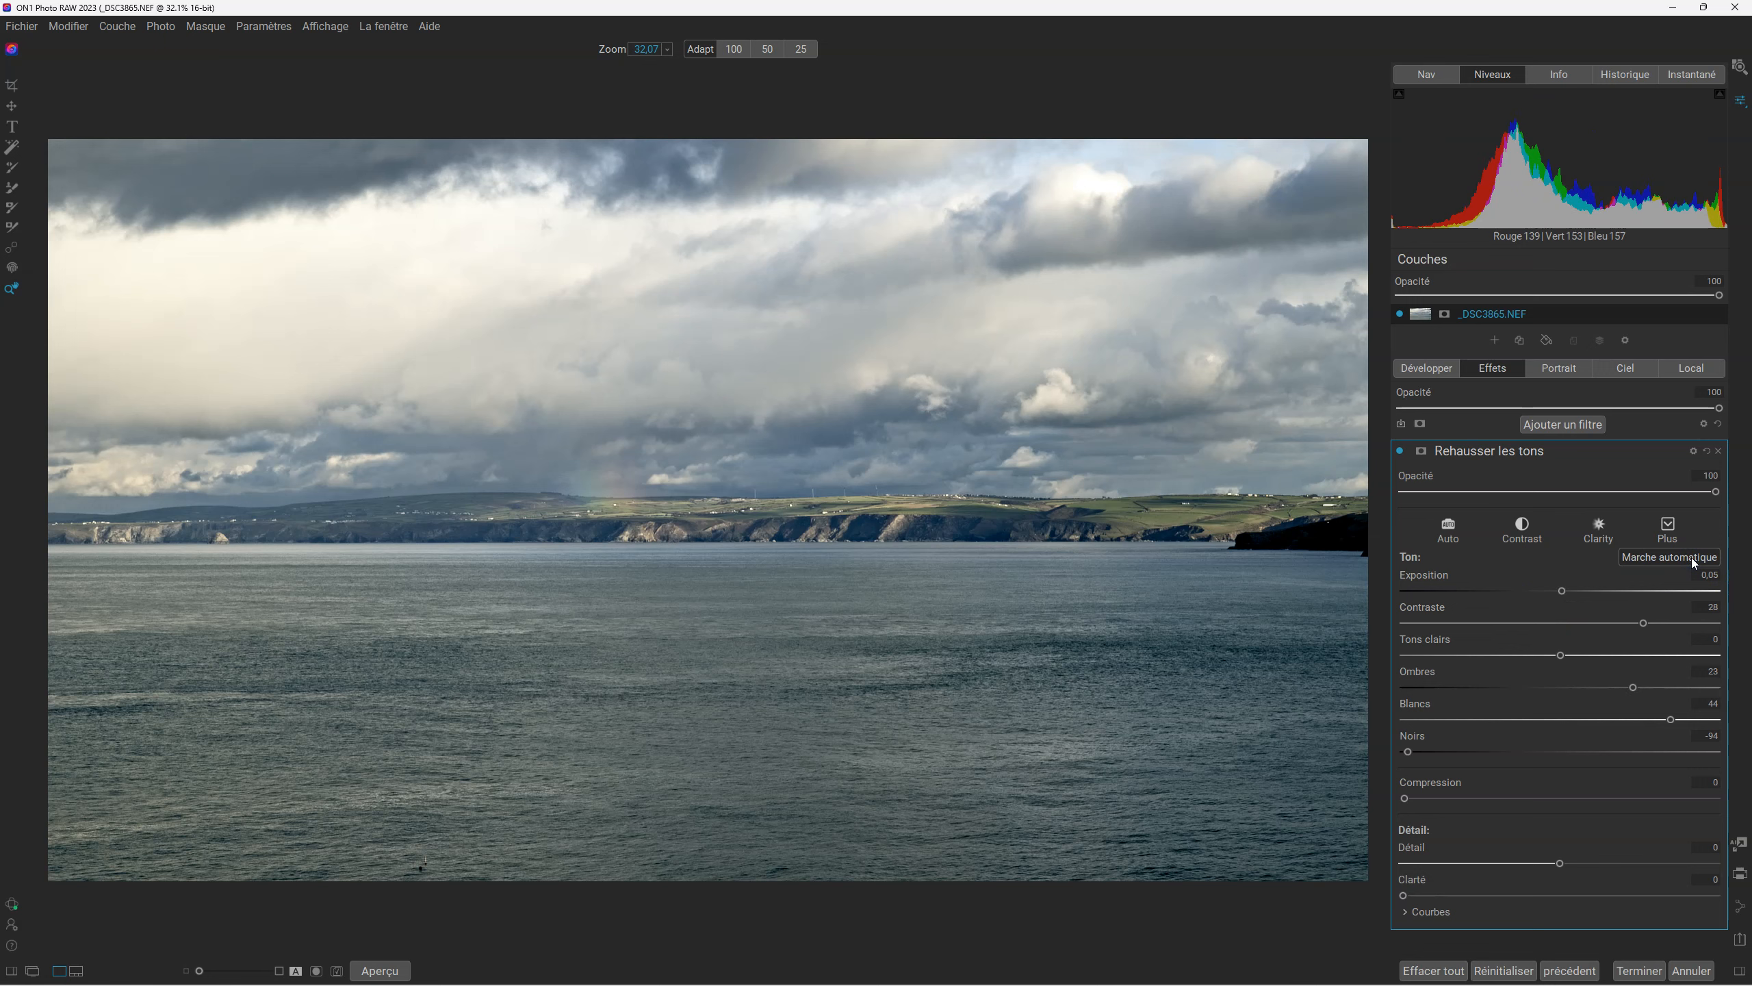
- Compare the photo with and without the Rehausser les tons filter and look at the filter's curves
left_click(1400, 452)
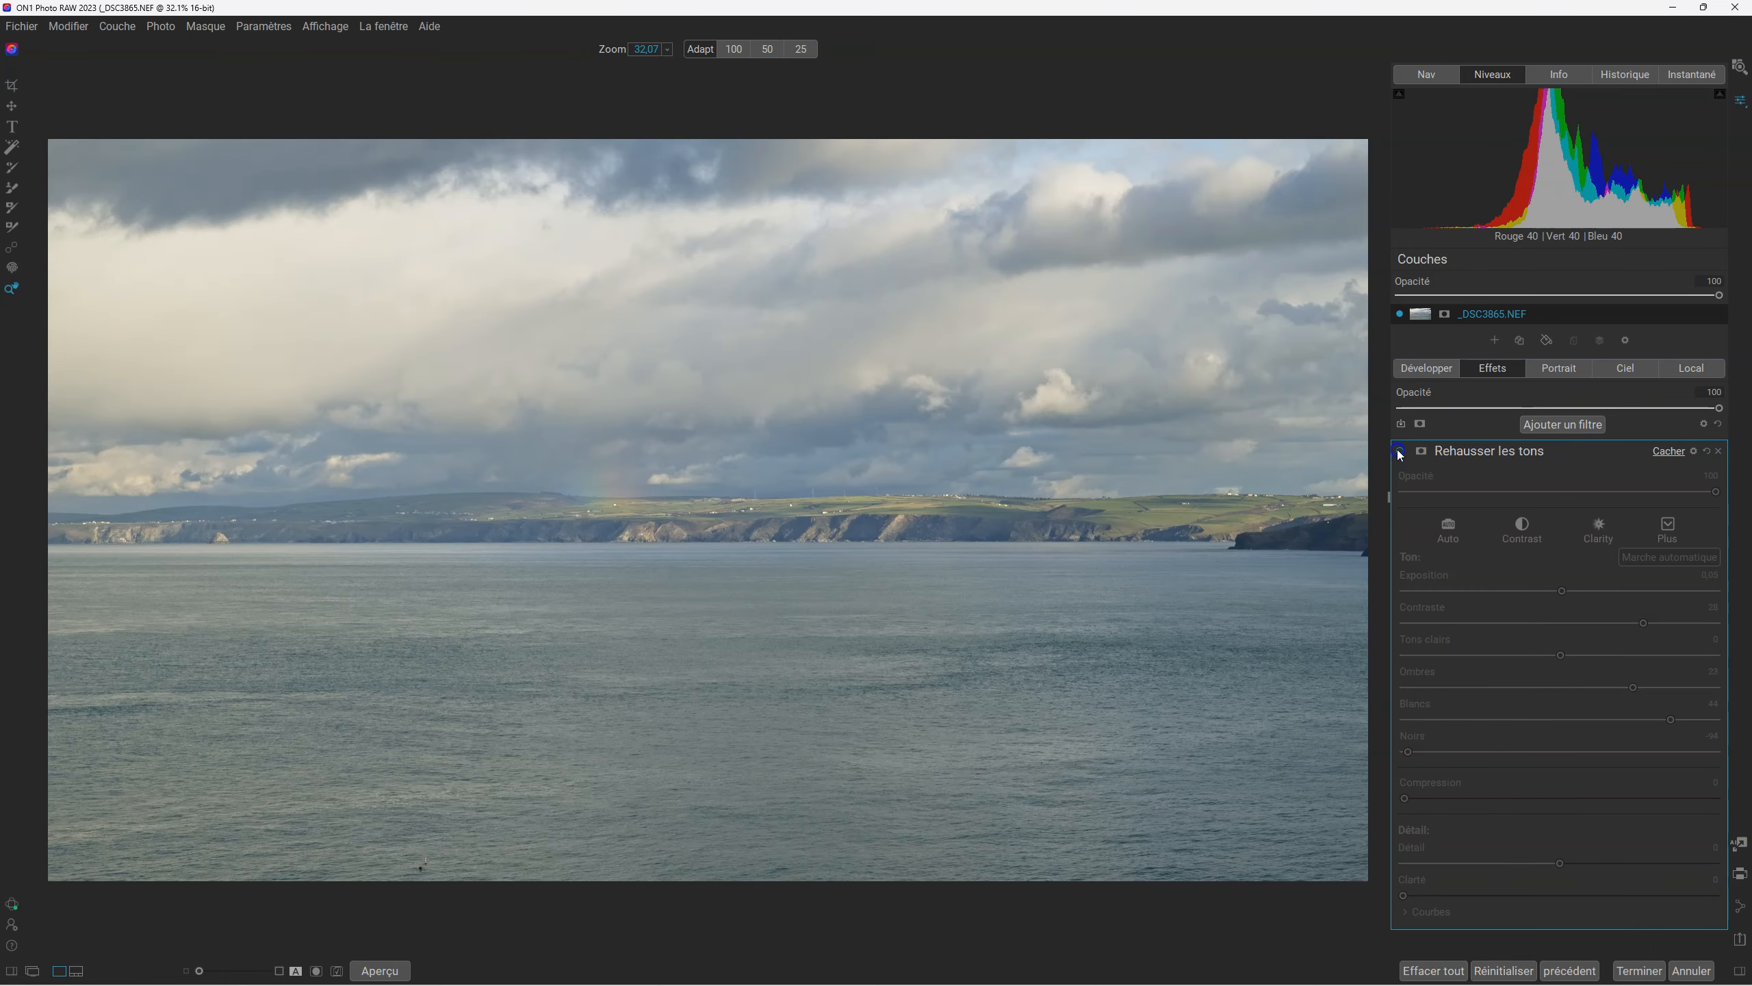
left_click(1399, 452)
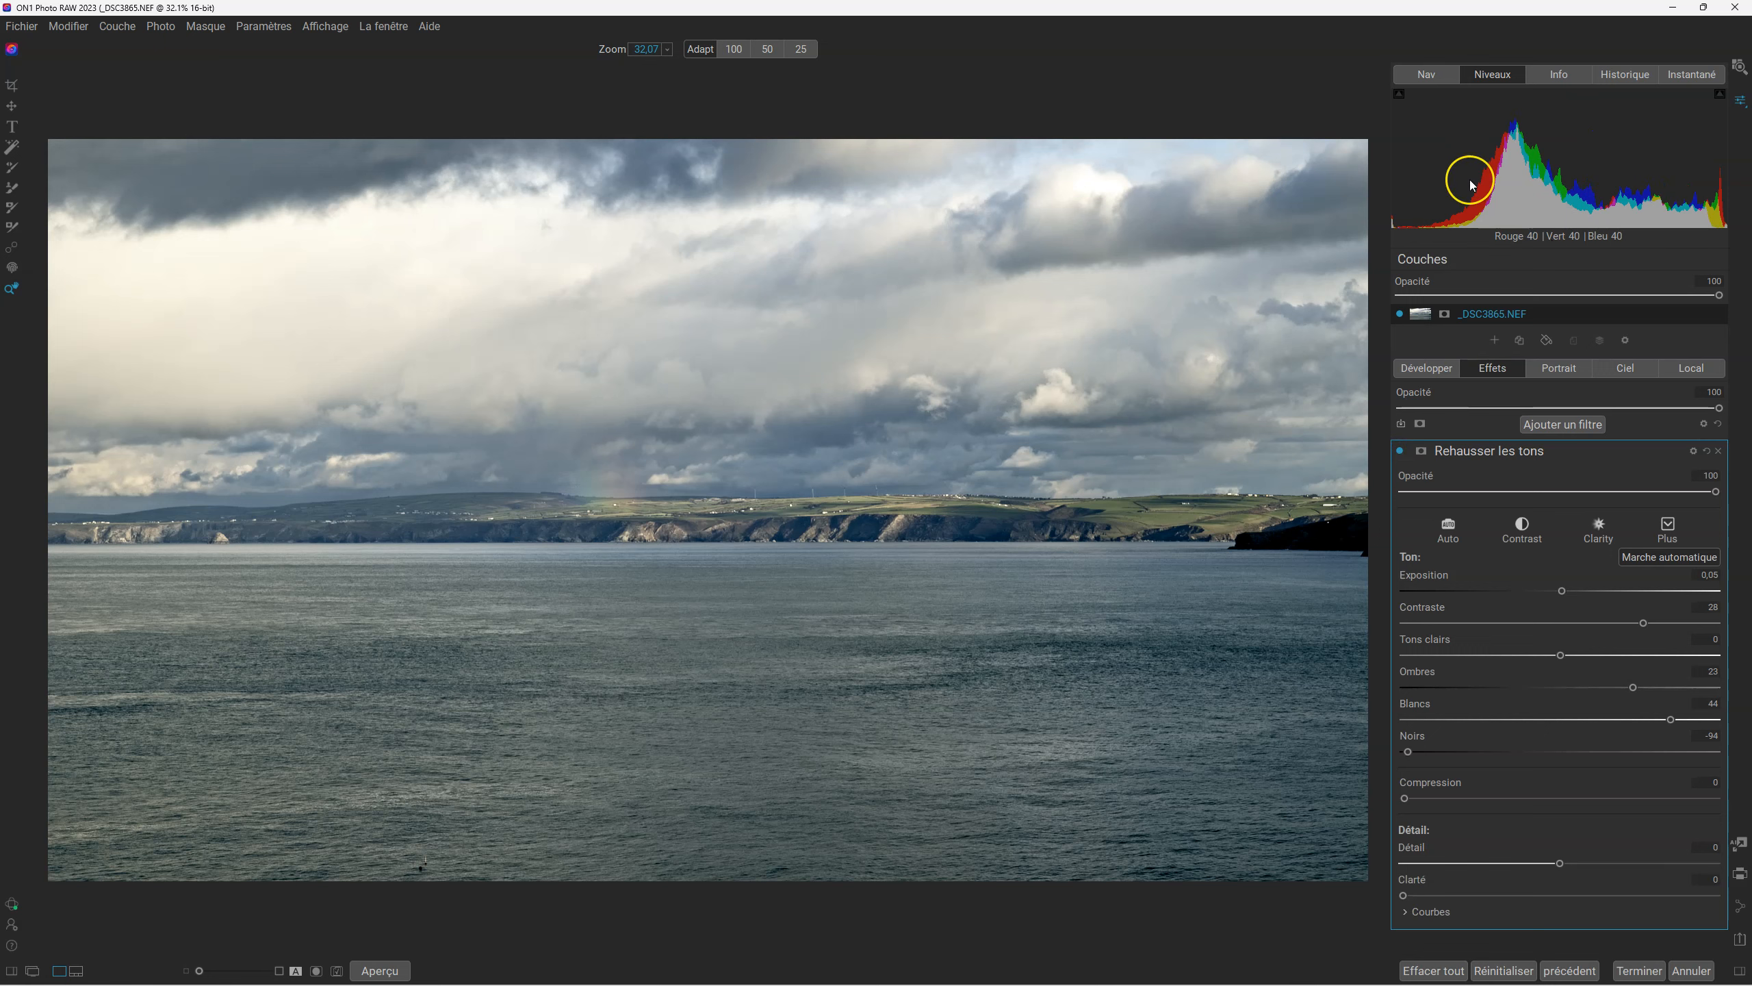
left_click(1399, 452)
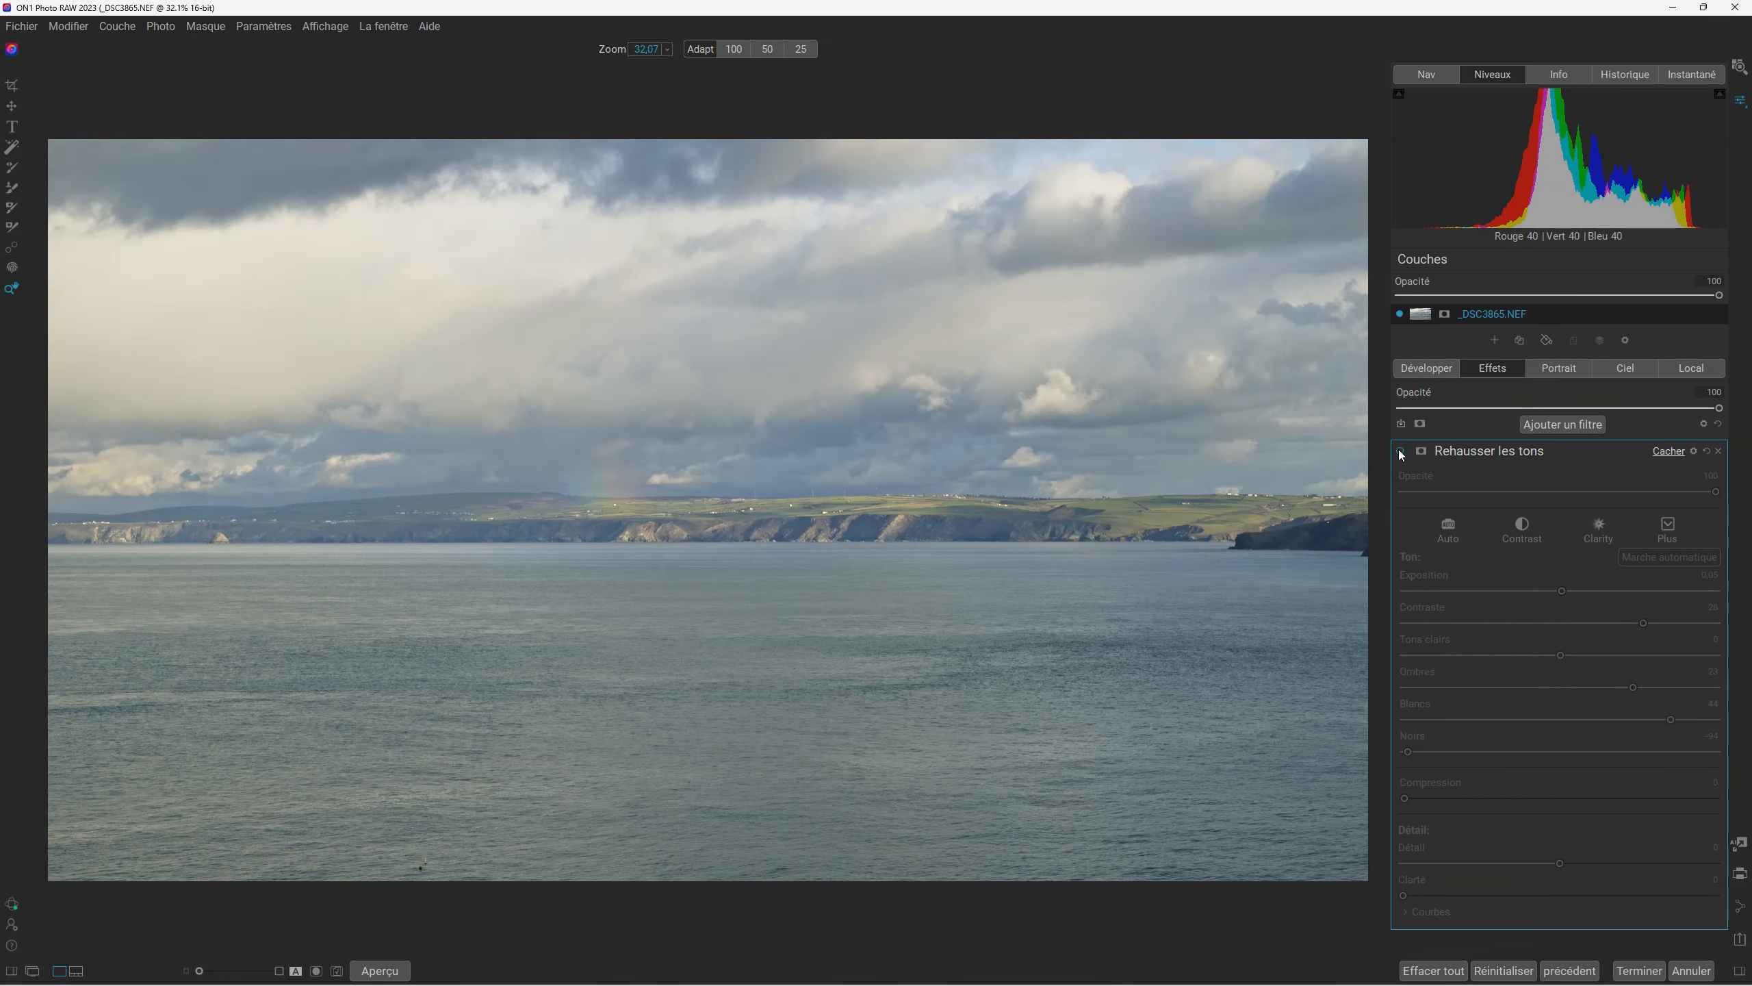
left_click(1400, 451)
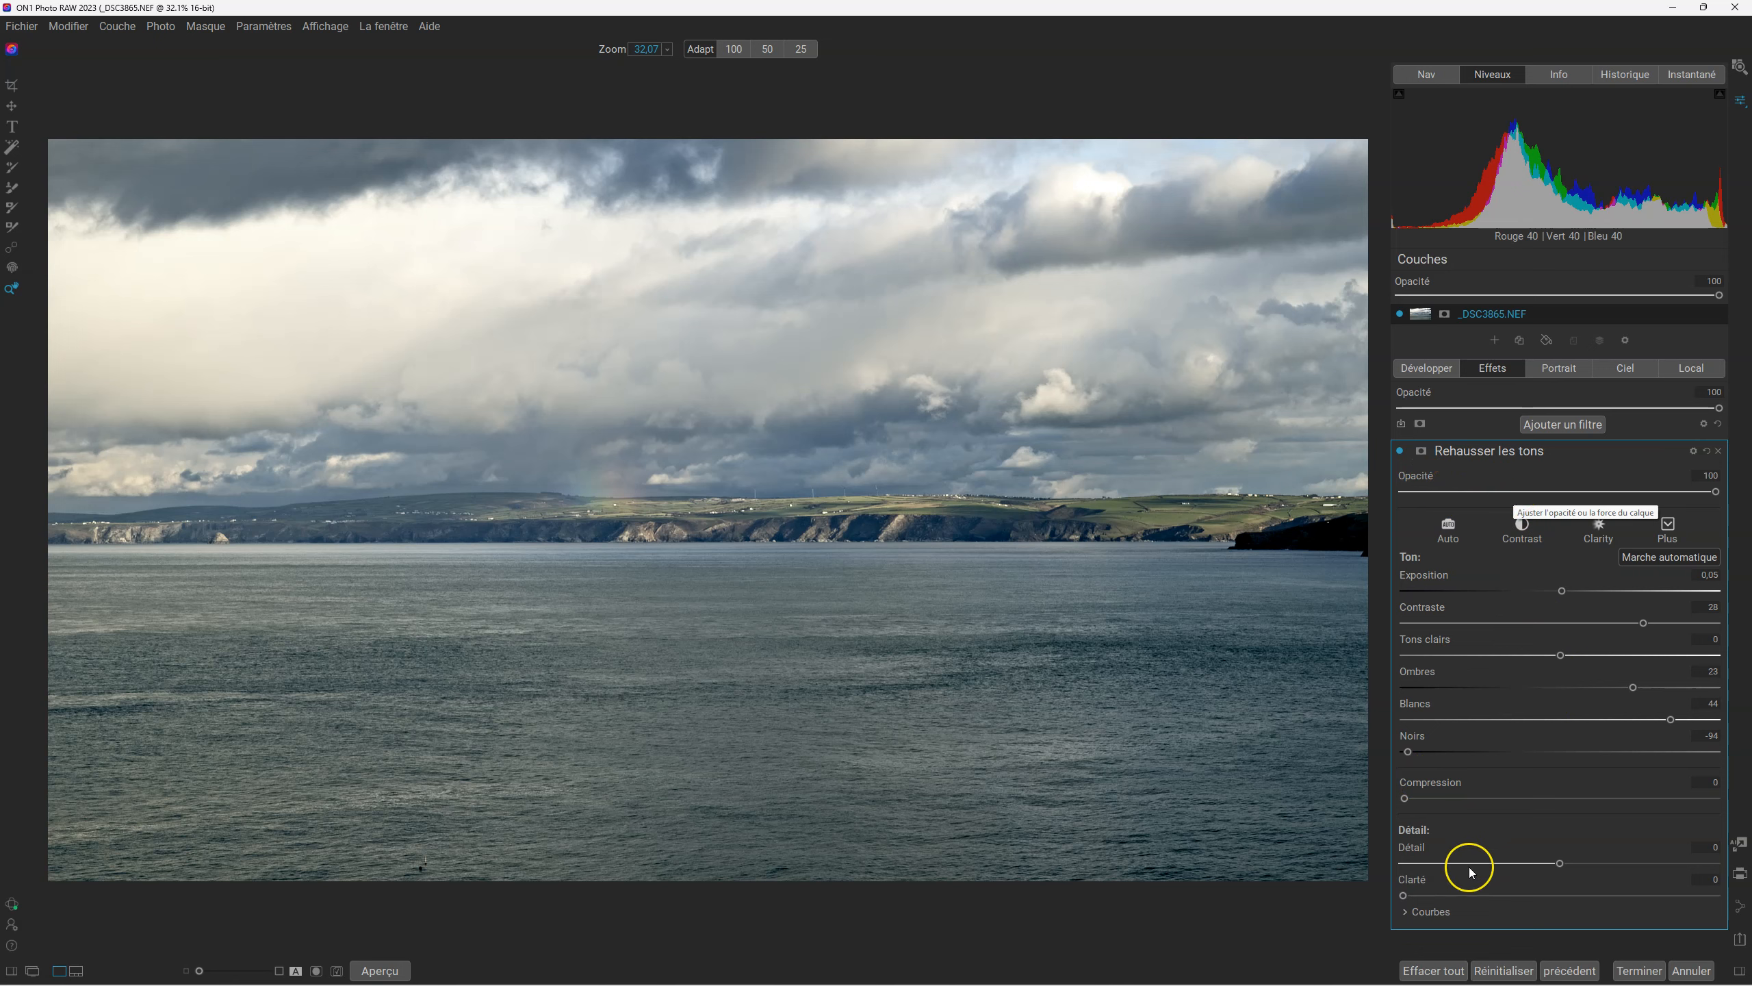
left_click(1408, 915)
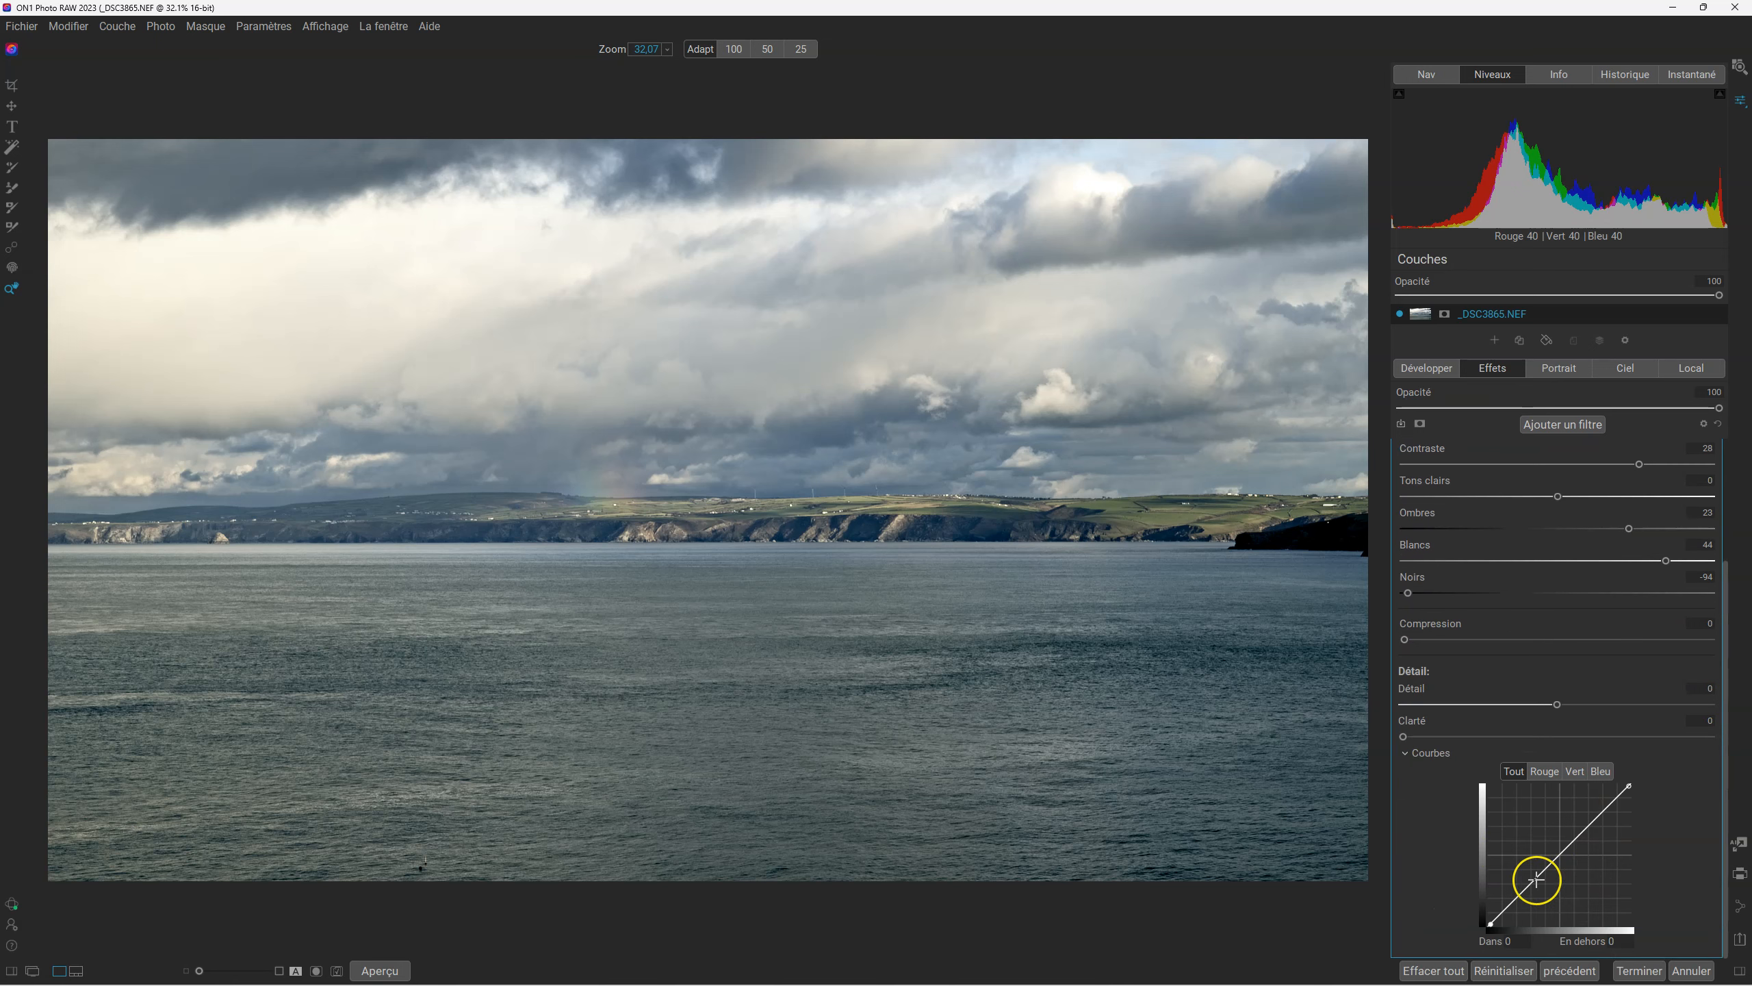
scroll(1525, 752, "up", 3)
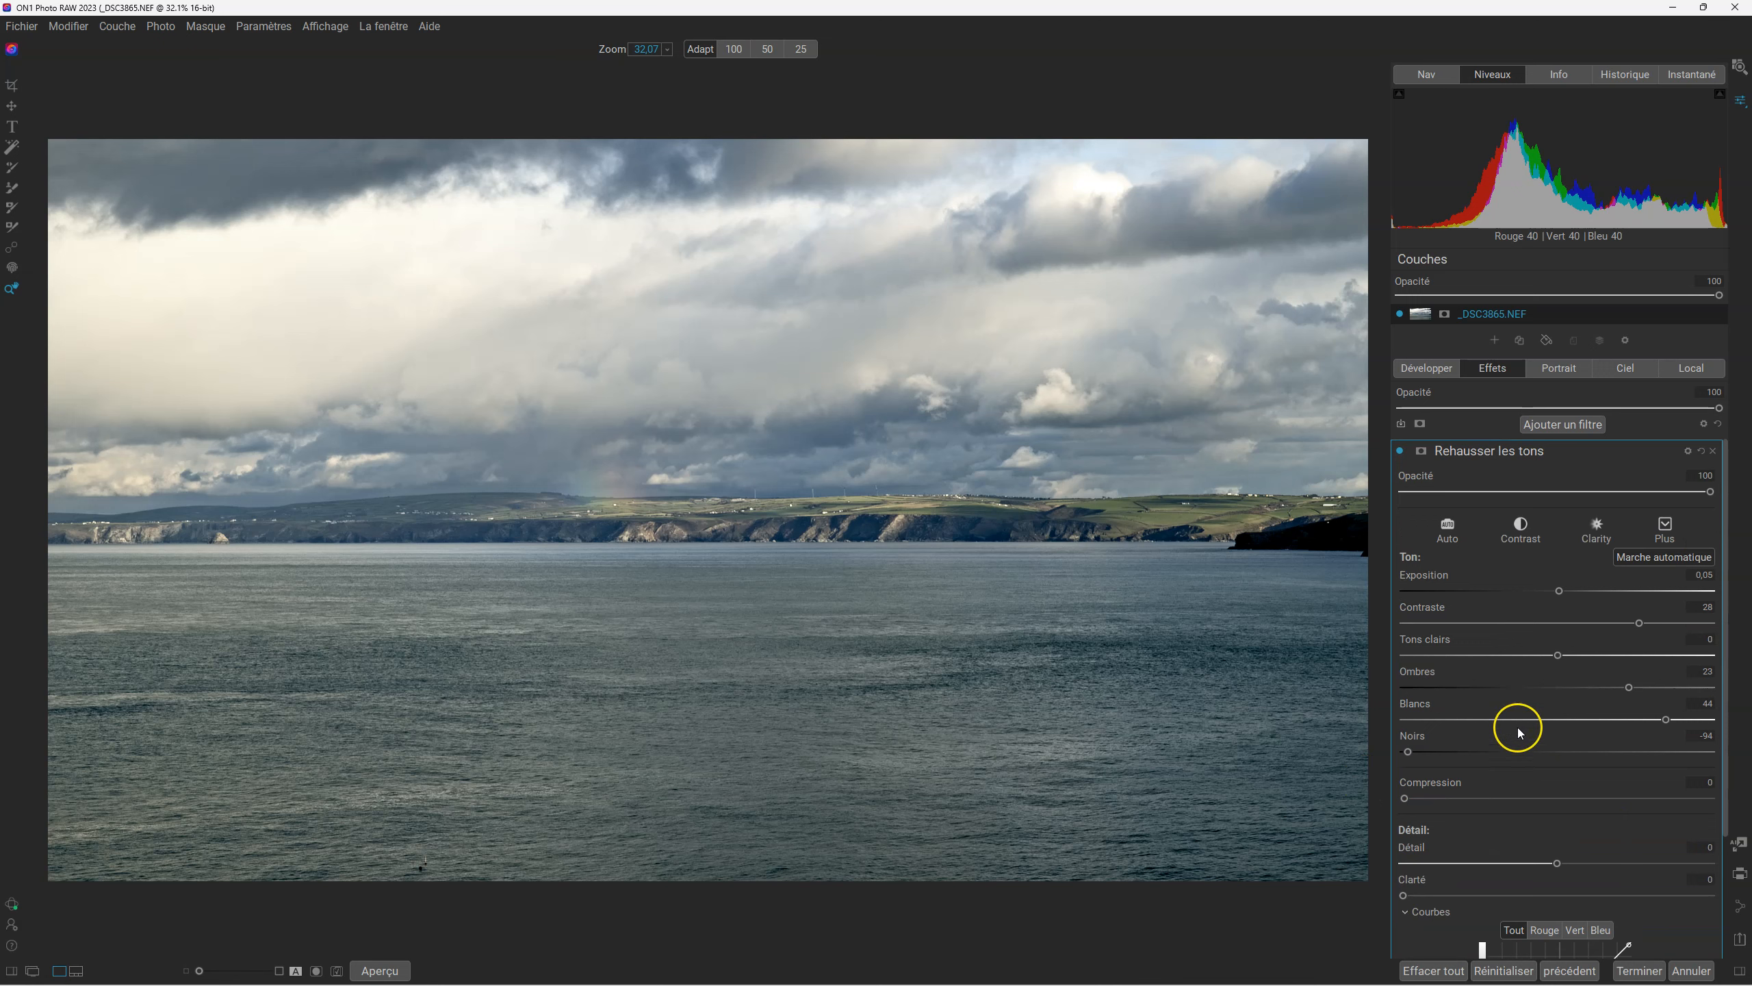
- Give the Rehausser les tons filter a Lumen luminosity mask and inspect the mask in grayscale
left_click(1425, 455)
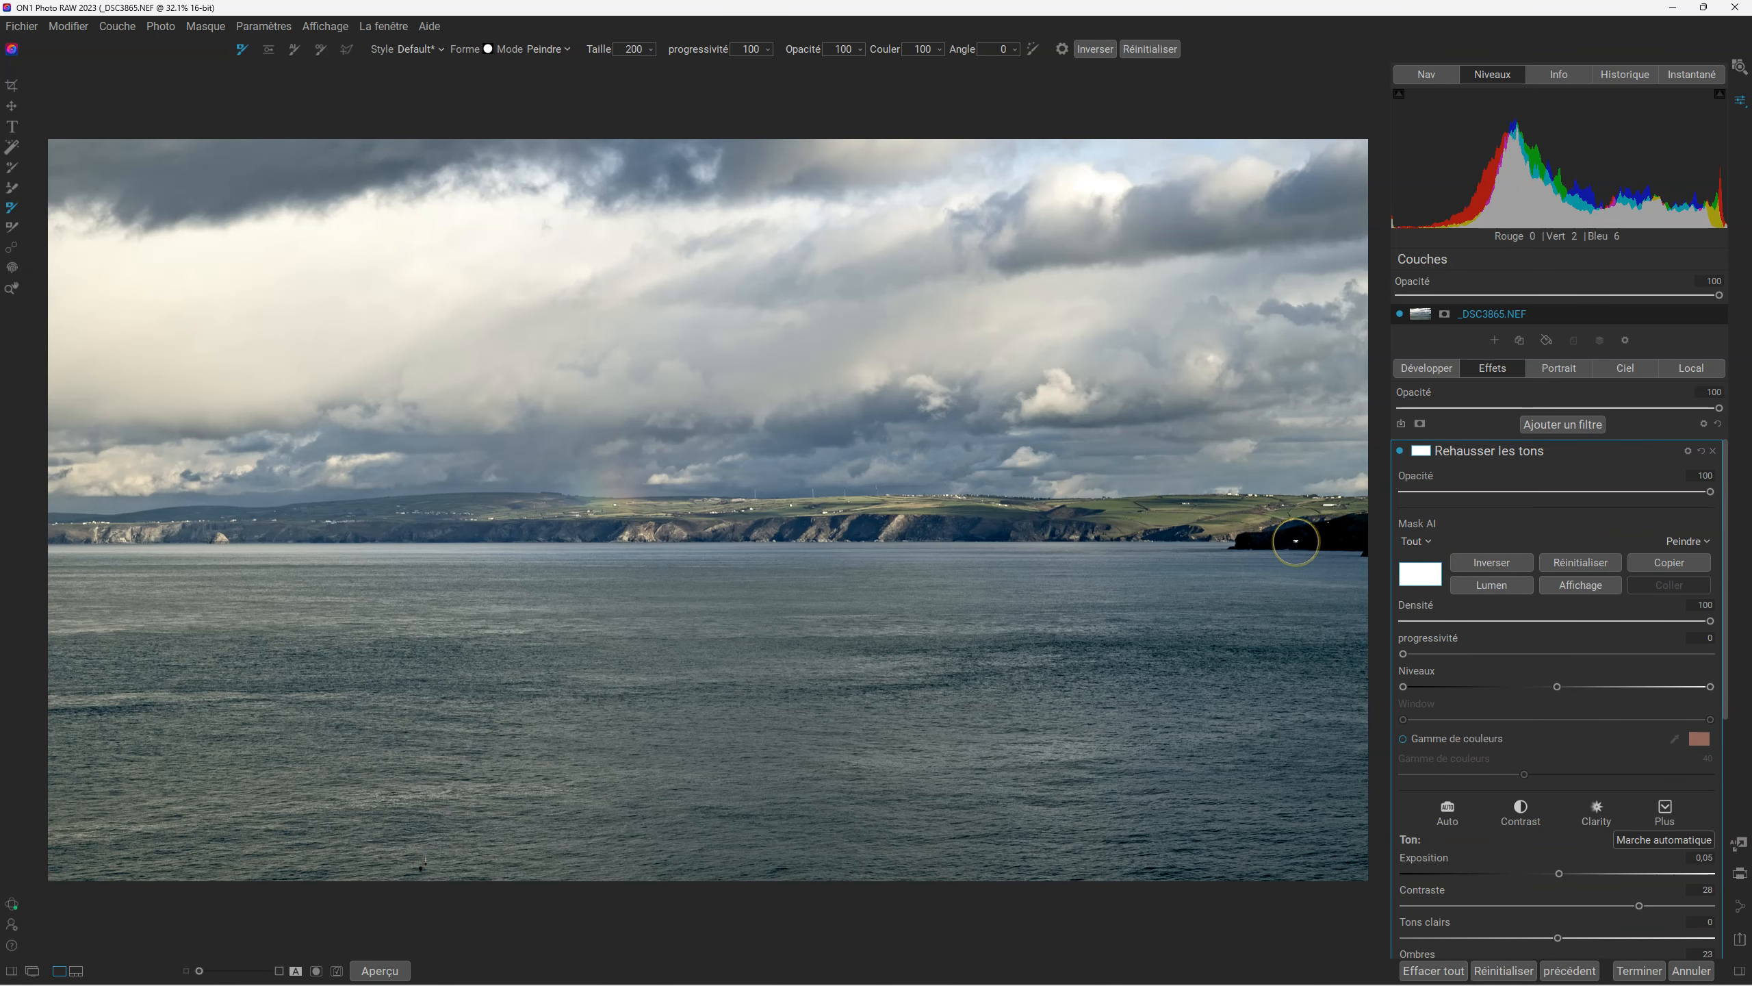
key("o")
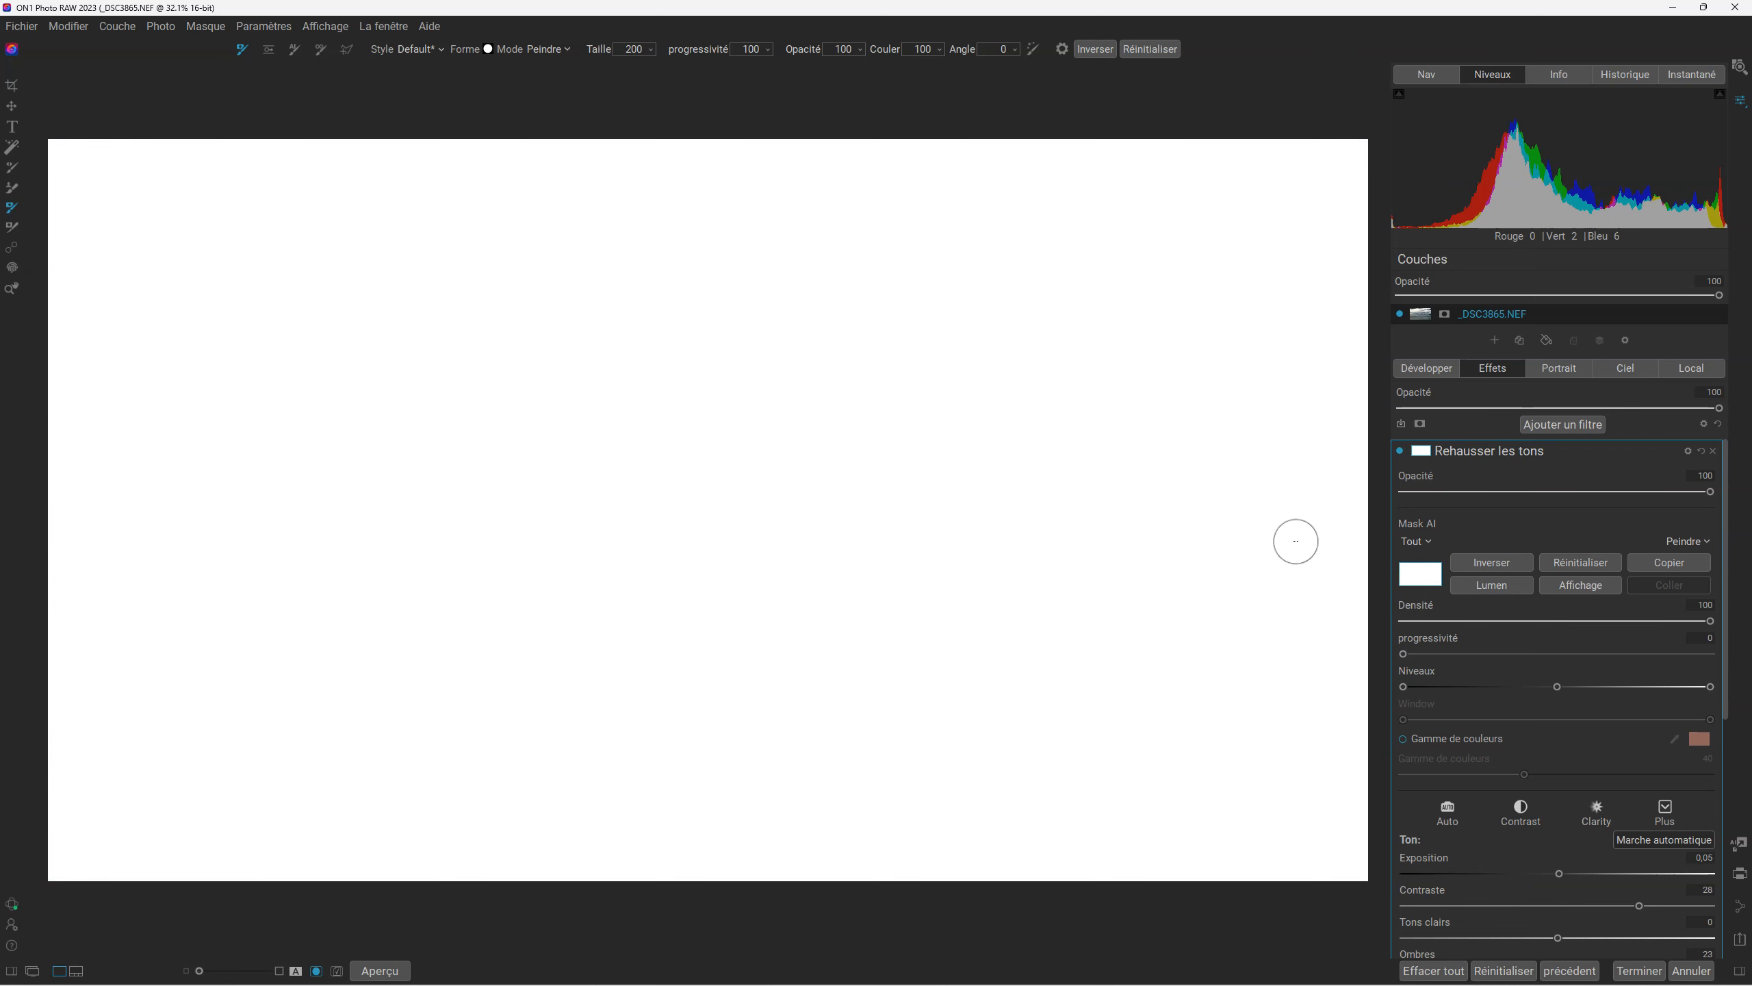
key("o")
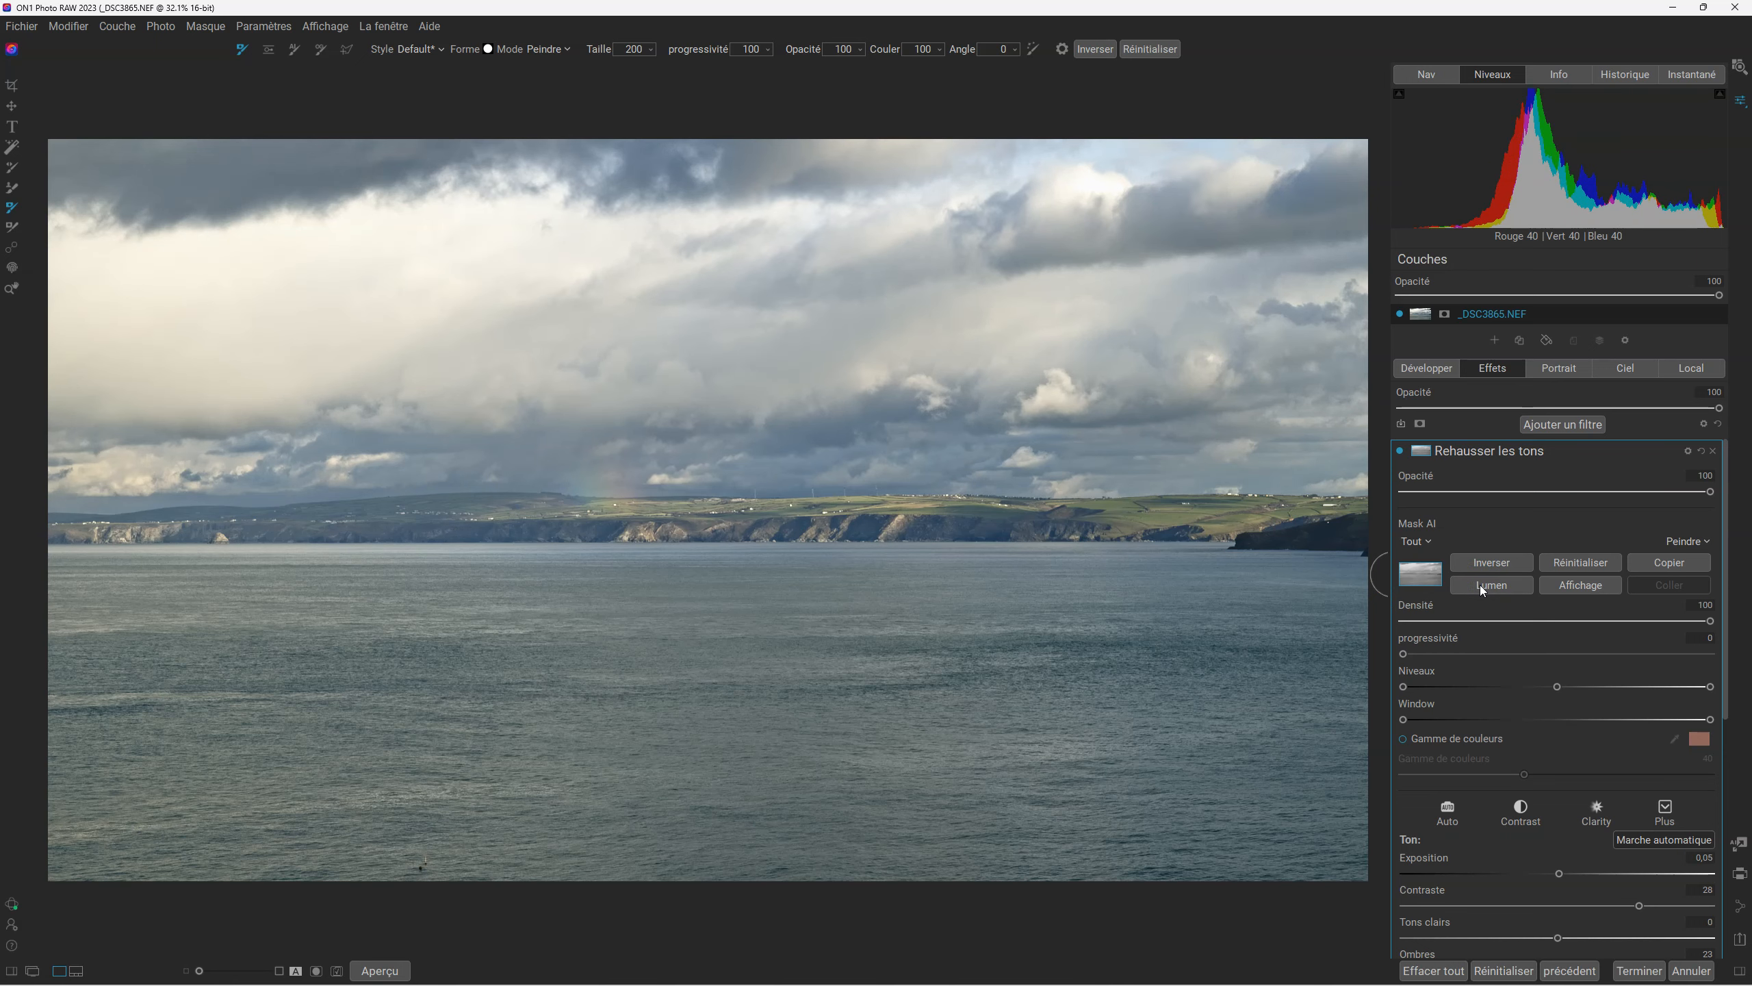
key("o")
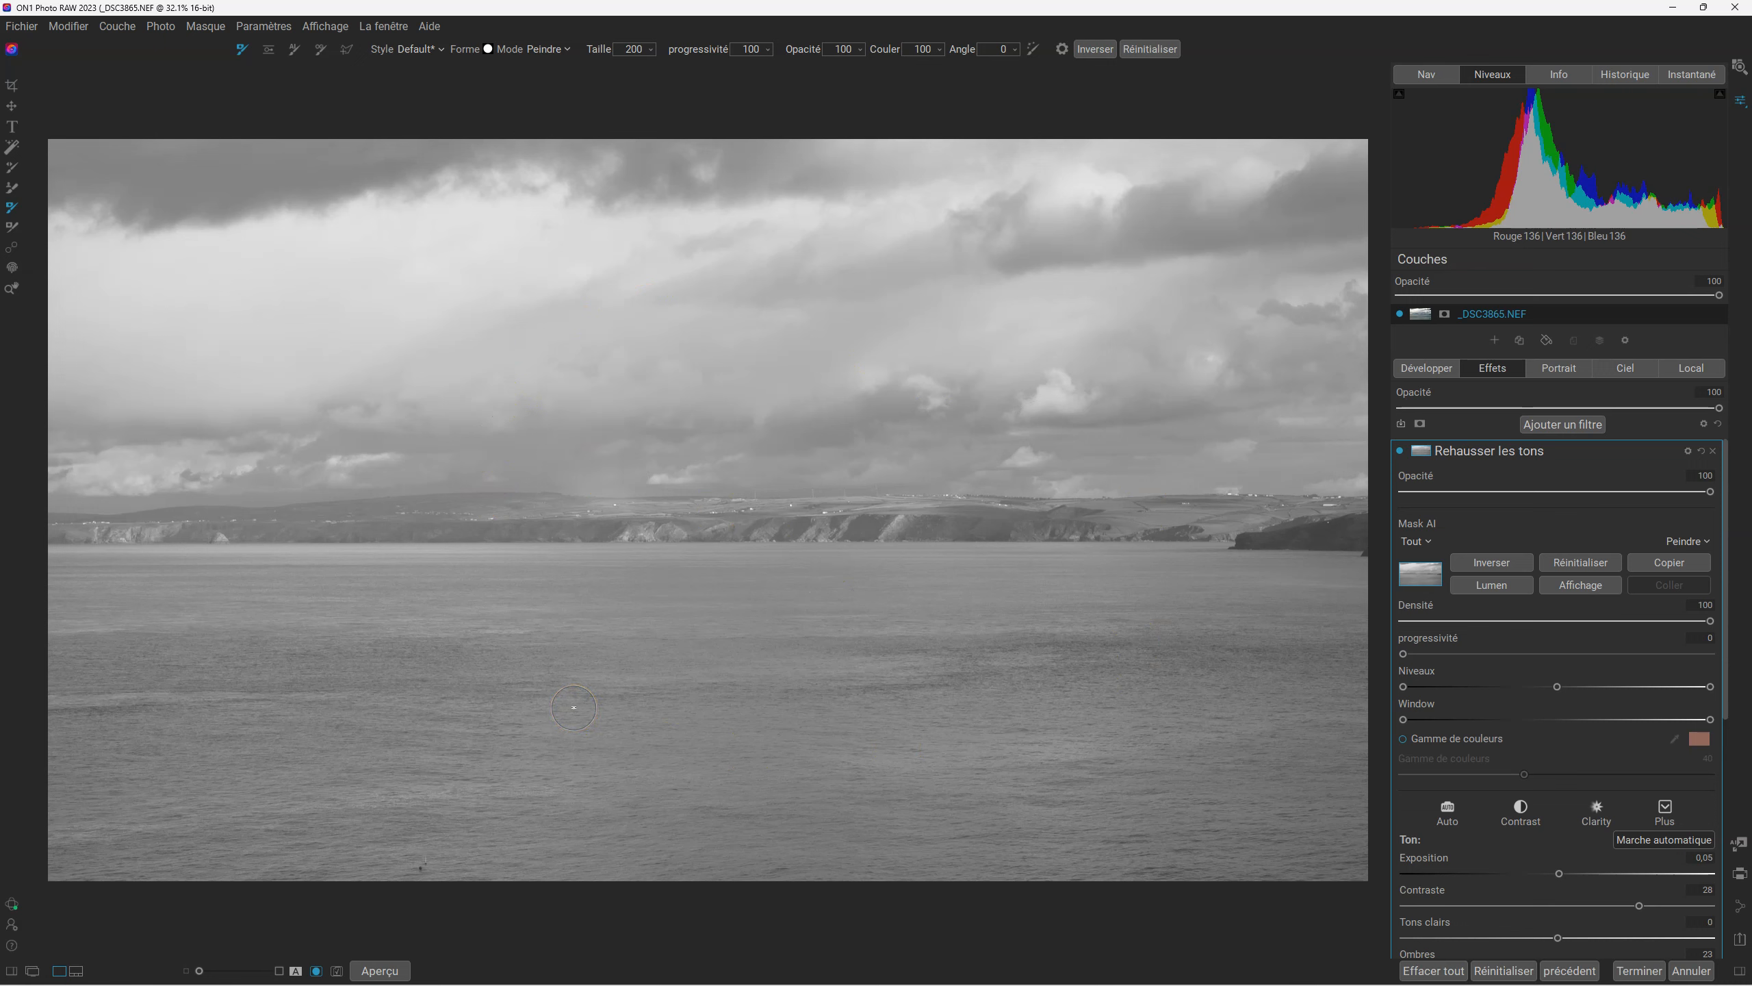
key("o")
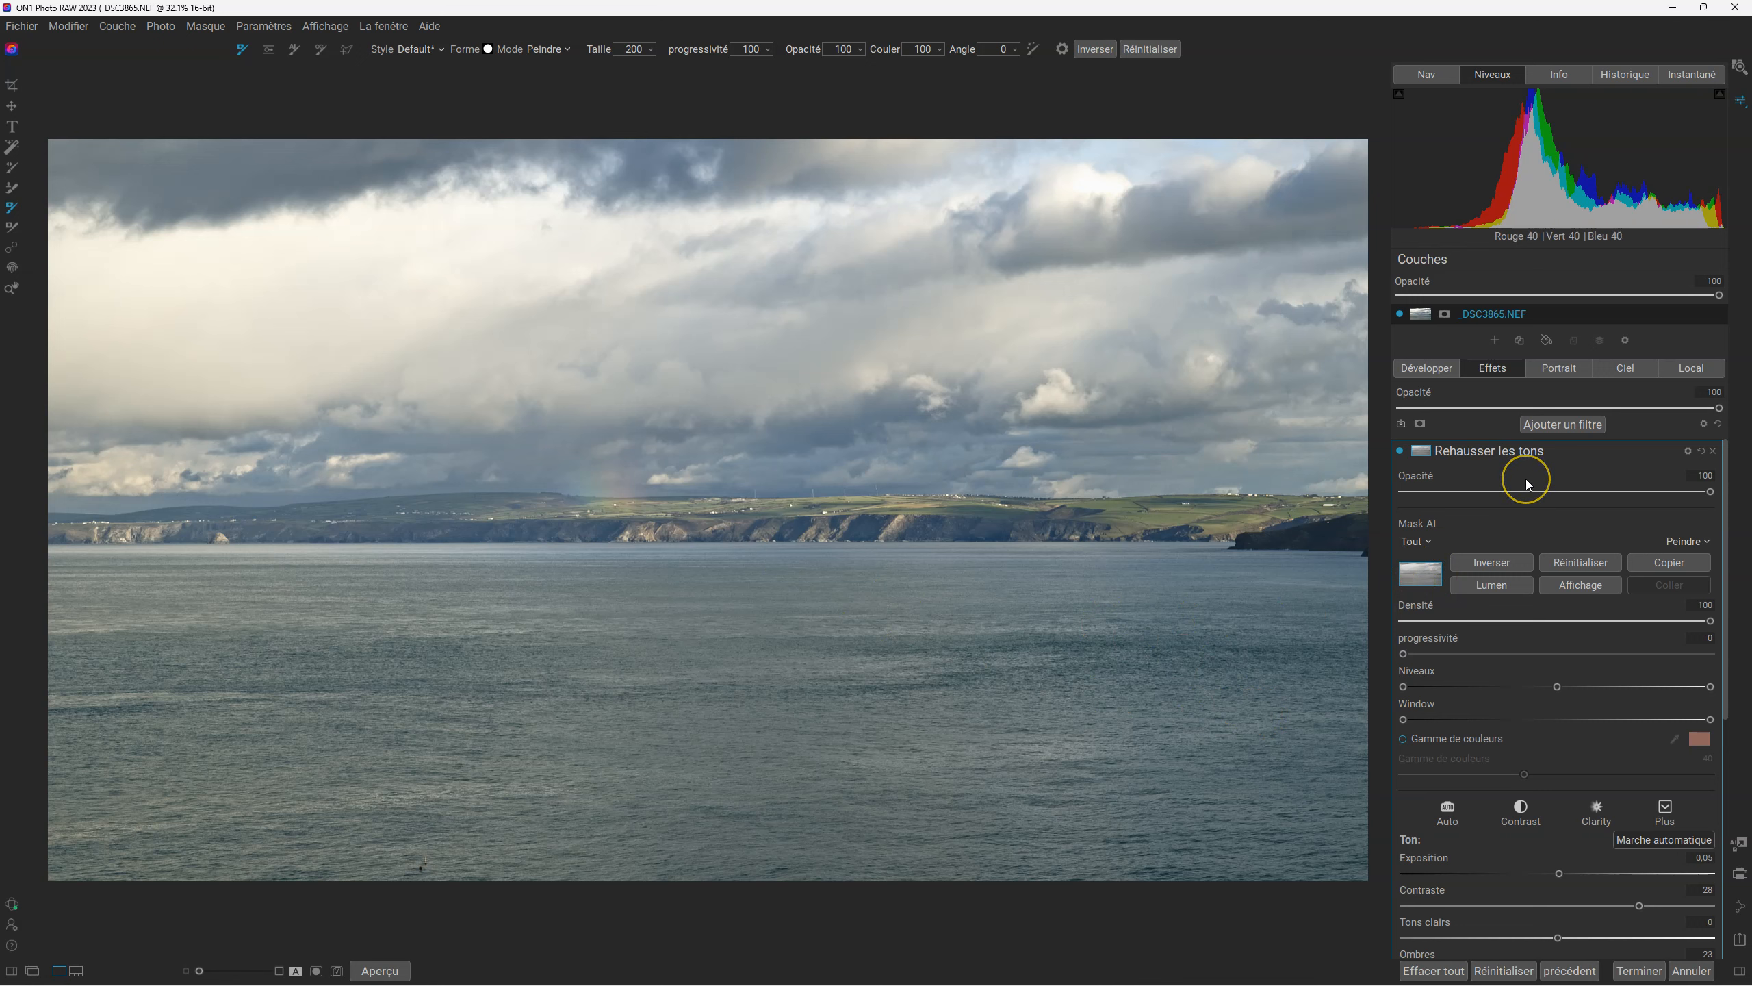
- Try darkening the luminosity mask by shifting its midtone level far toward white, inspect the mask, and reset the level
left_click(1558, 687)
left_click(1561, 687)
left_click(1559, 688)
left_click(1558, 685)
left_click_drag(1559, 689, 1640, 683)
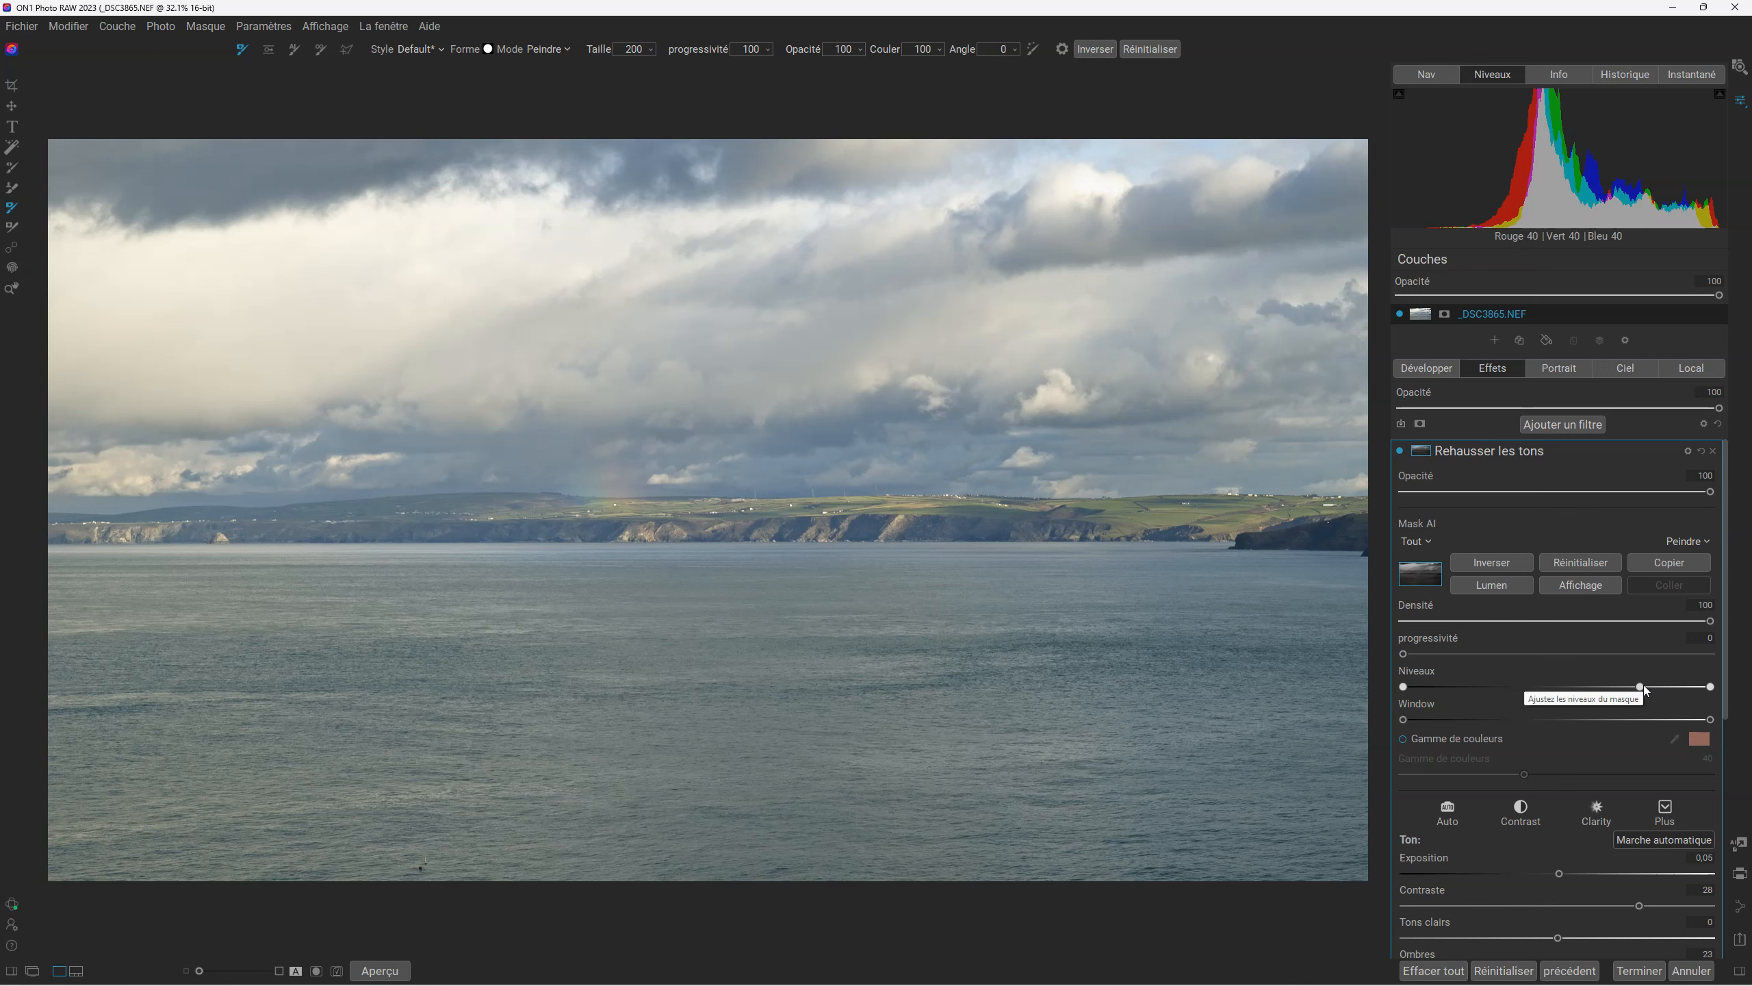
left_click_drag(1643, 684, 1659, 684)
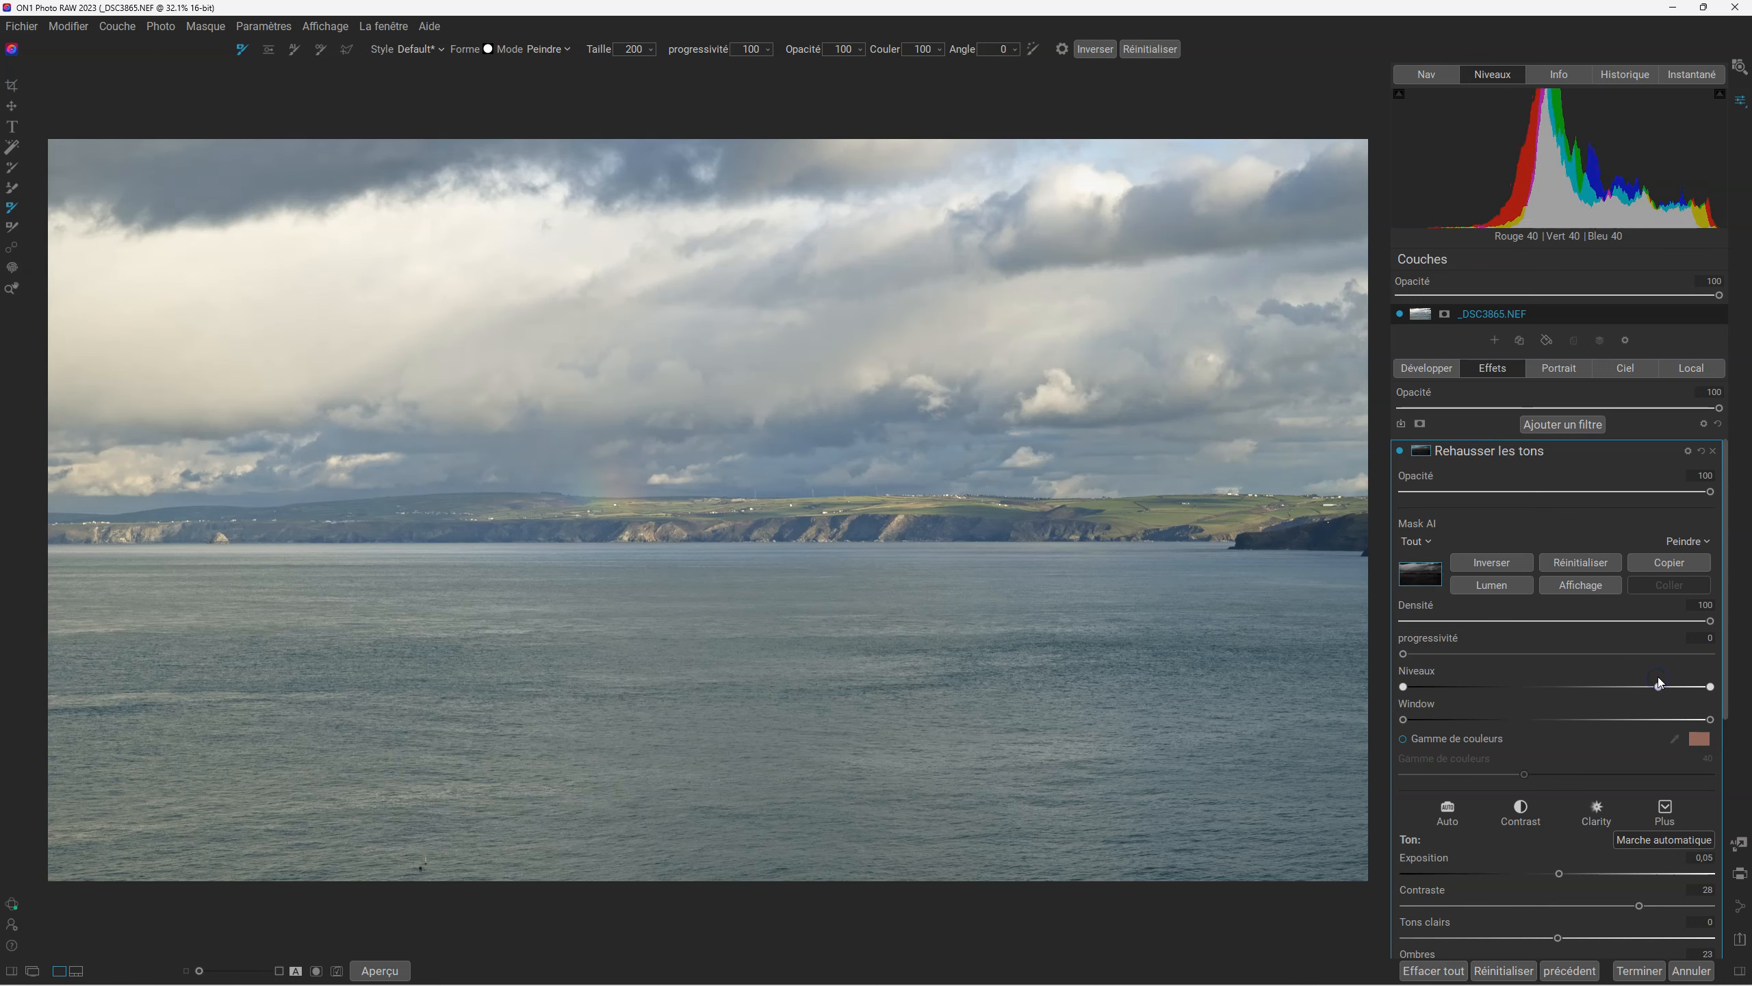
left_click(1590, 583)
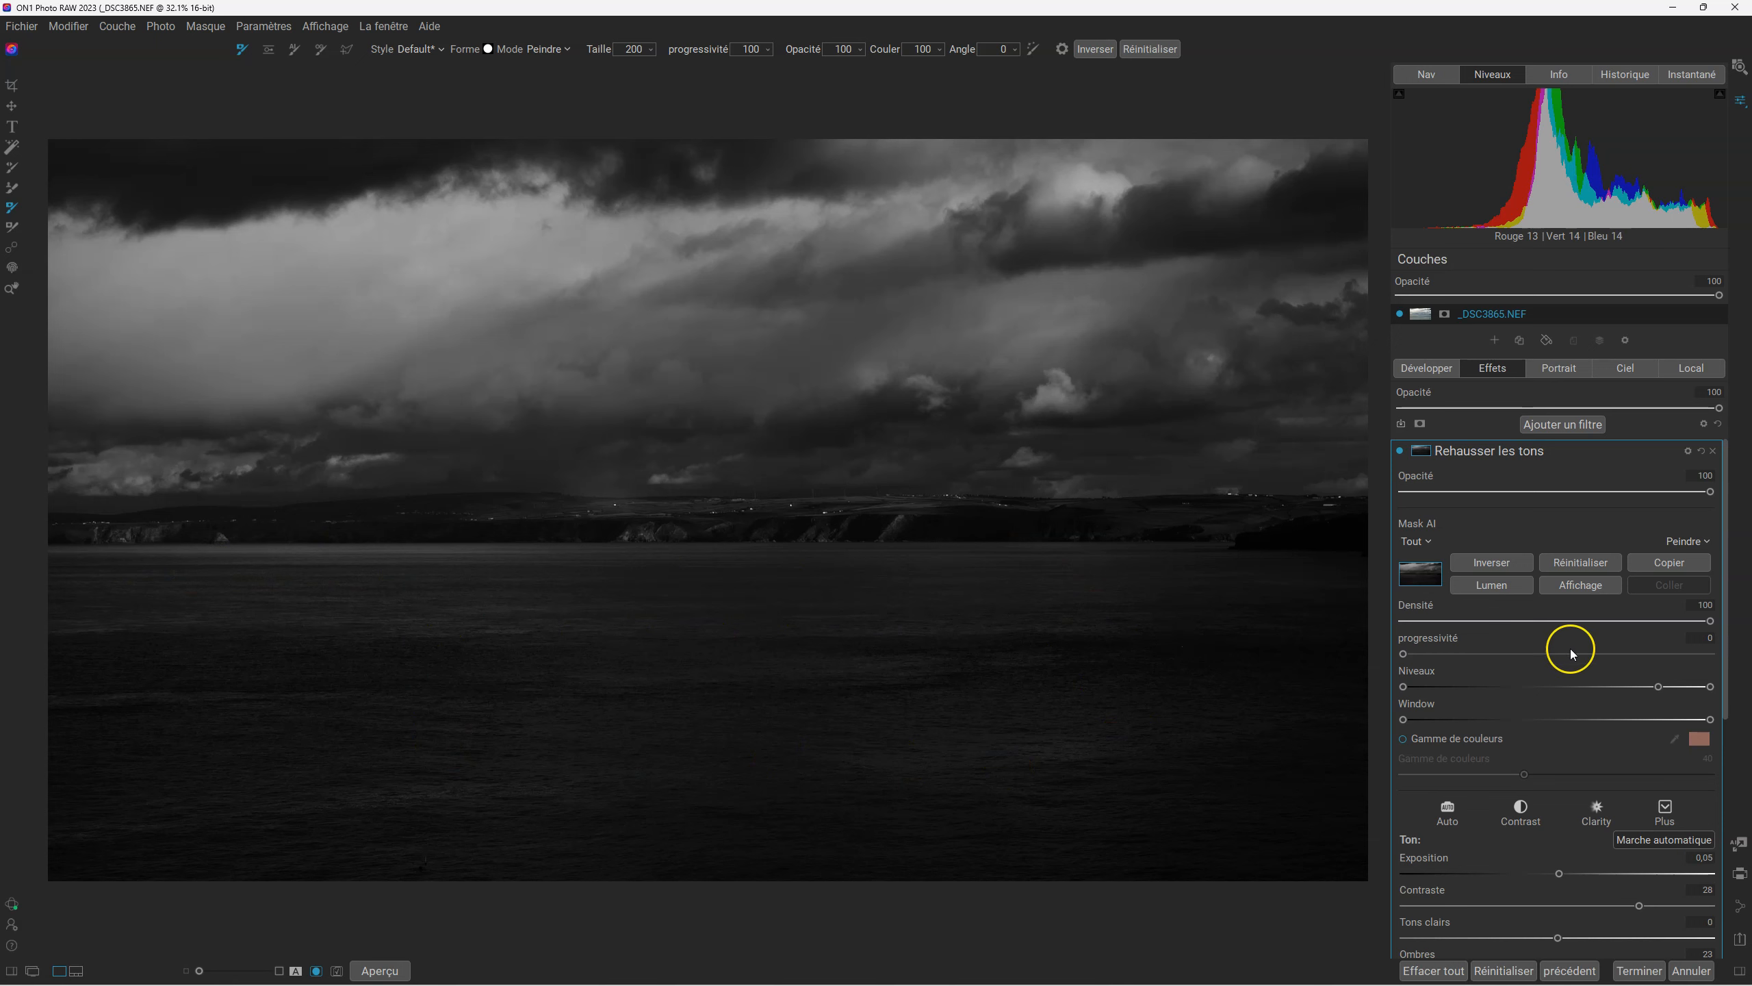
left_click(1578, 587)
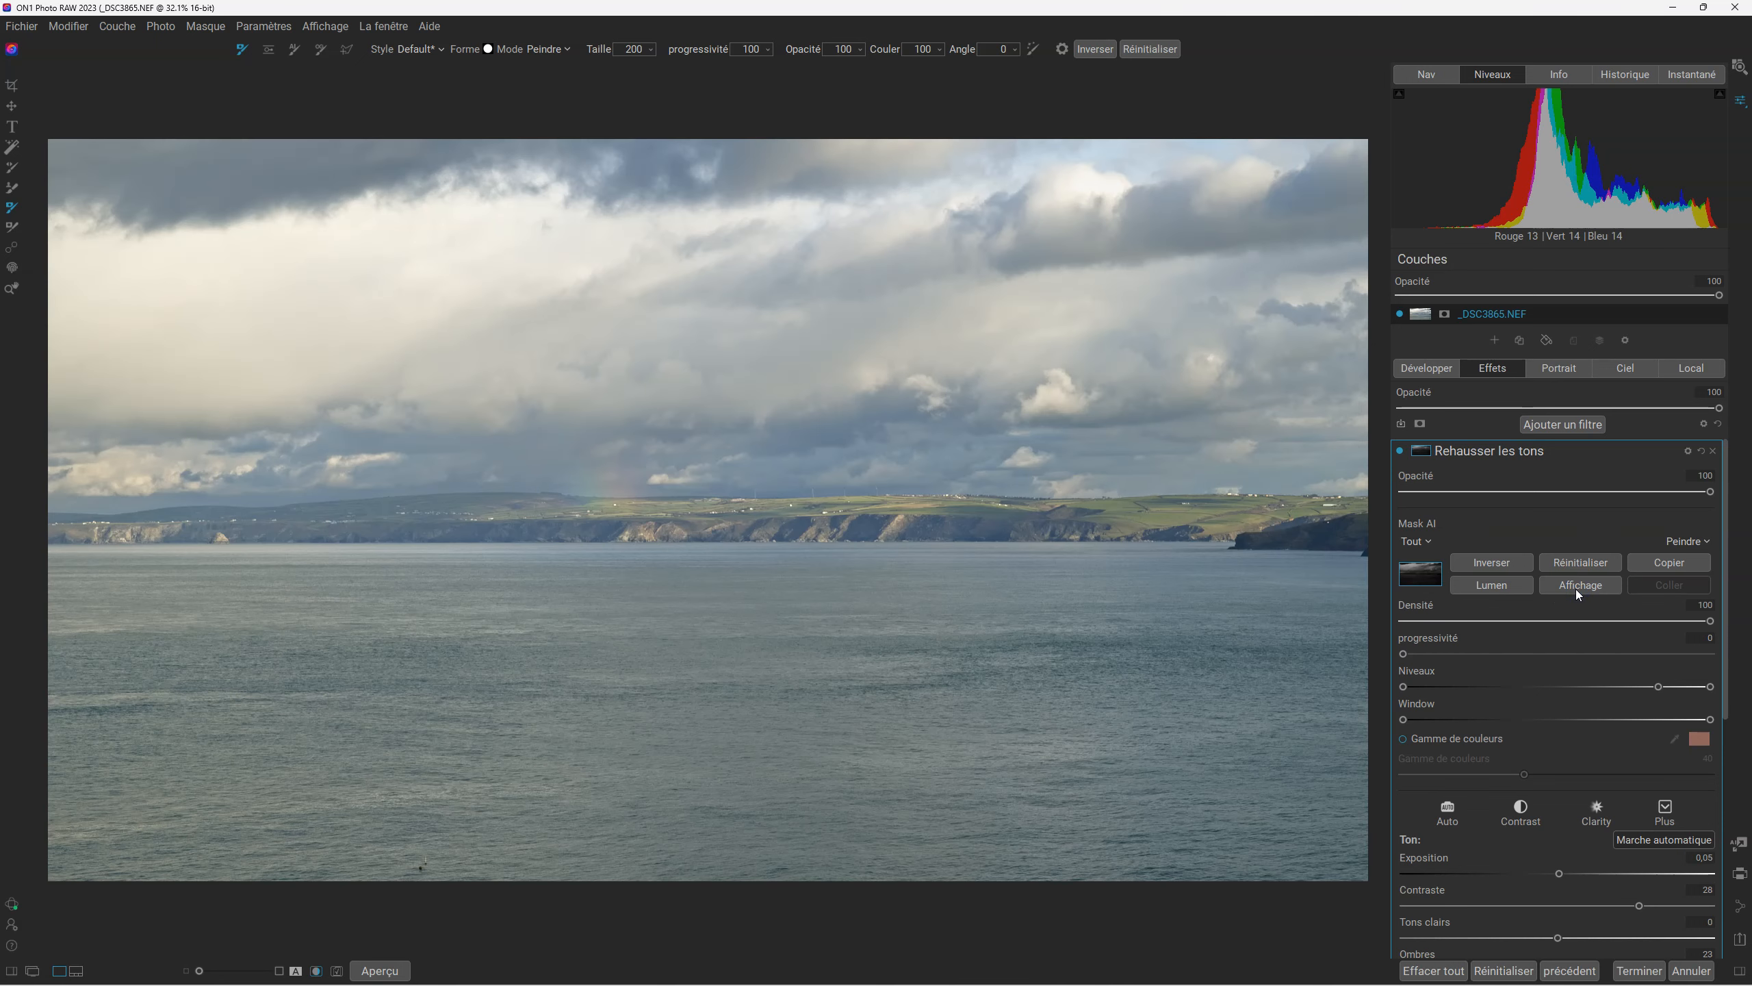
scroll(1583, 762, "down", 3)
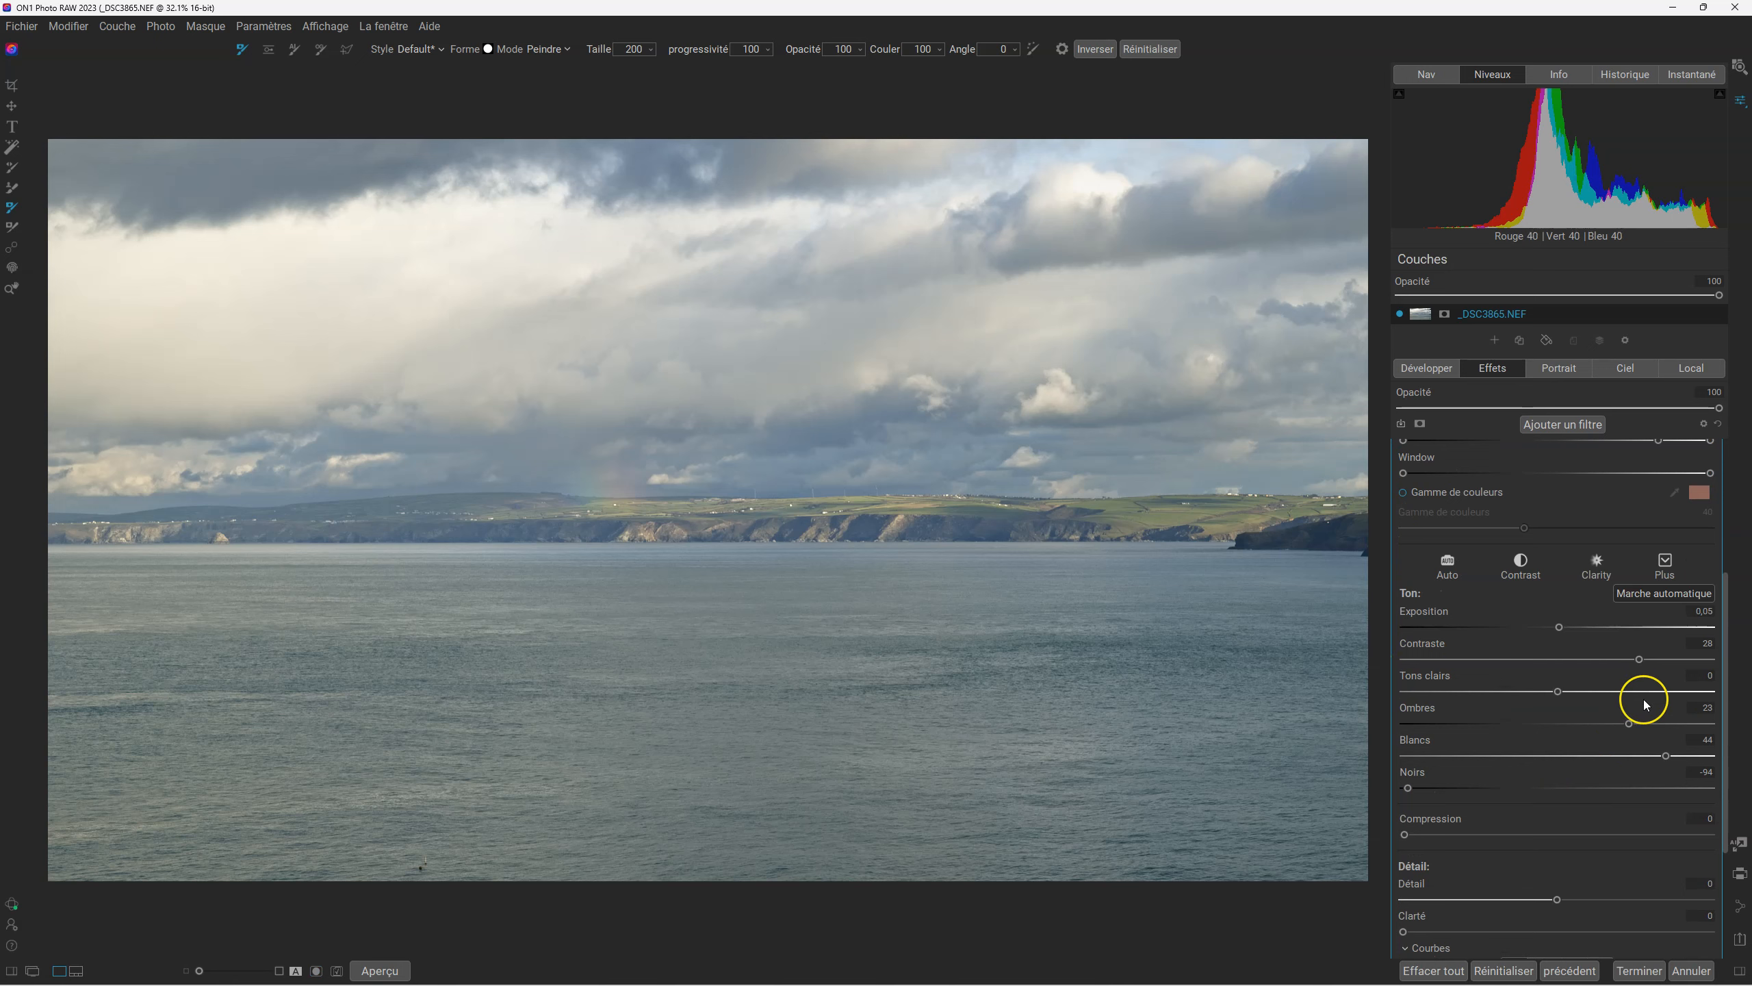
scroll(1600, 742, "up", 3)
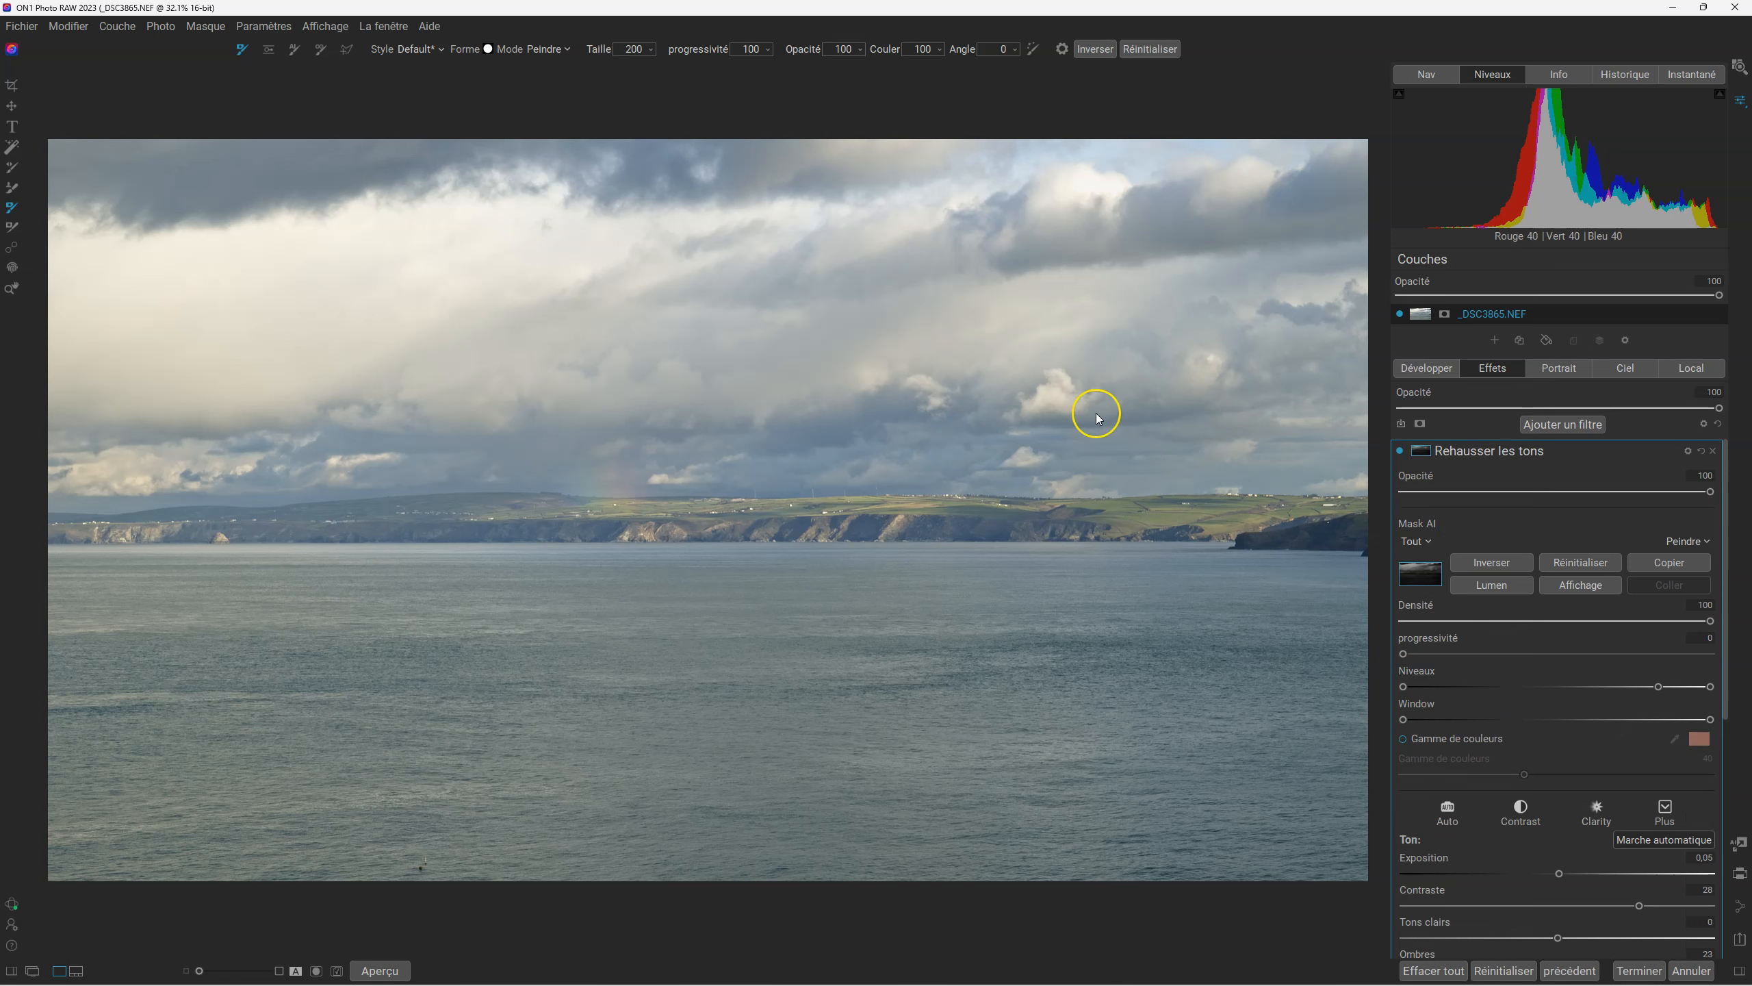
double_click(1658, 686)
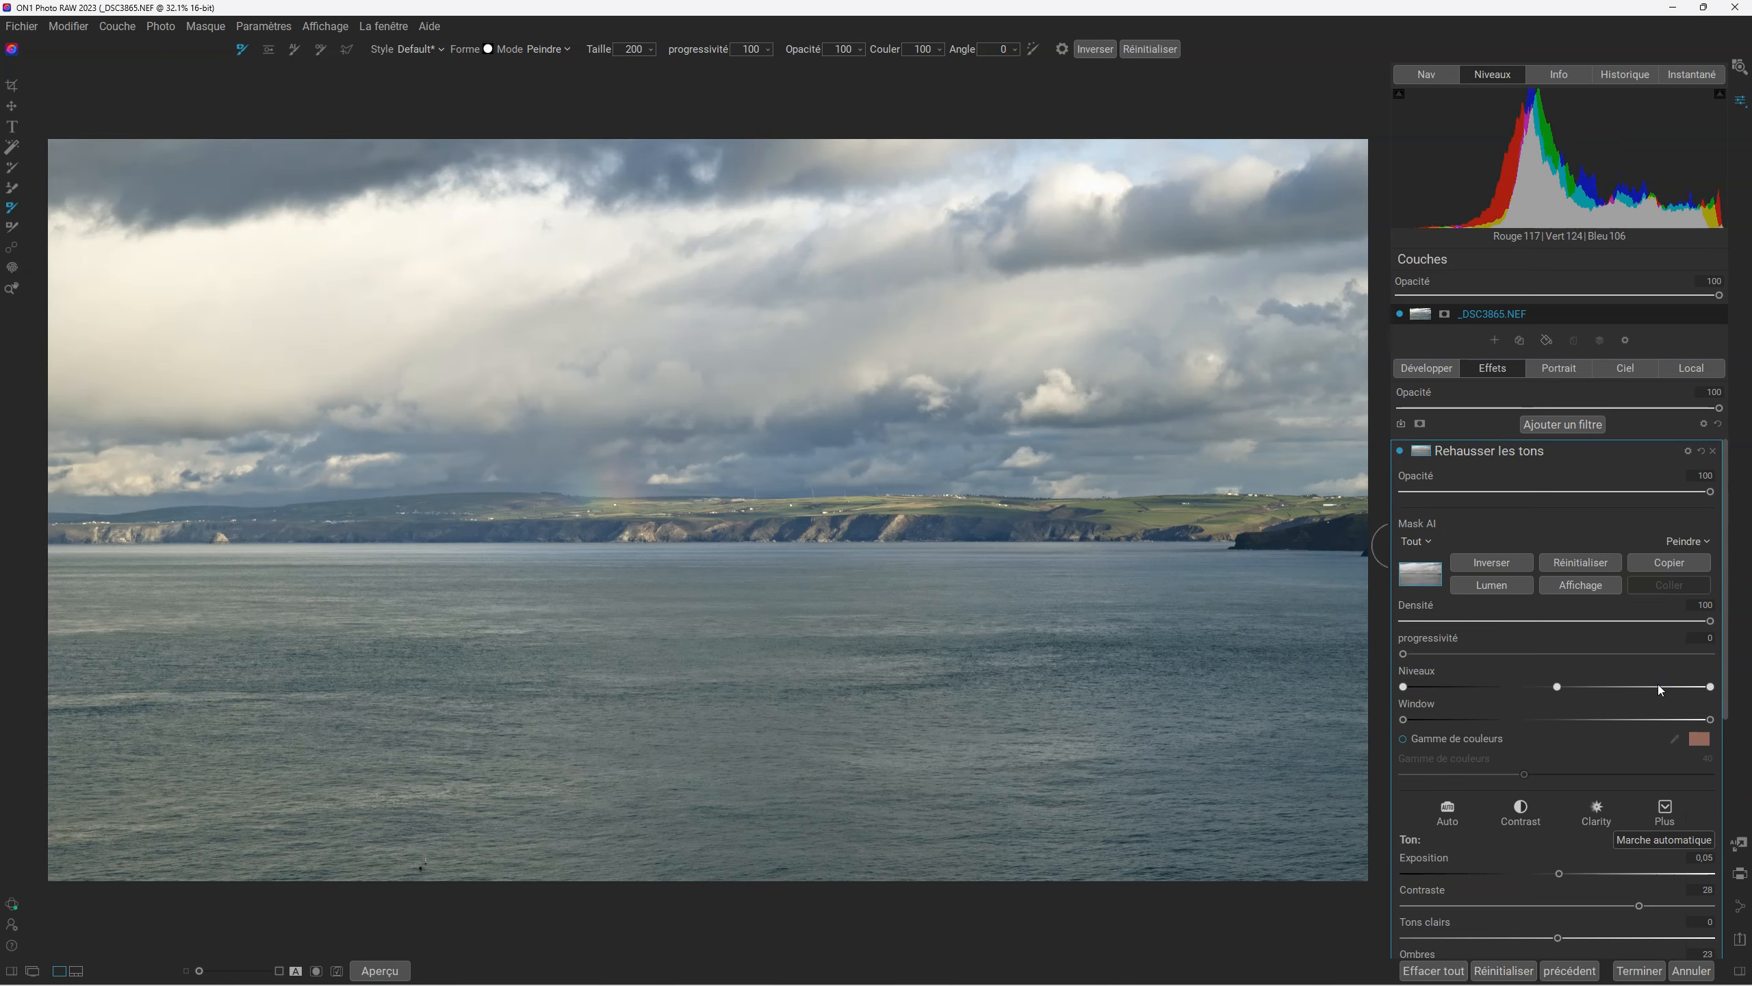
- Try lightening the luminosity mask by shifting its midtone level toward black, and inspect the mask in grayscale
left_click(1400, 453)
left_click(1400, 451)
left_click(1558, 686)
left_click_drag(1559, 689, 1464, 688)
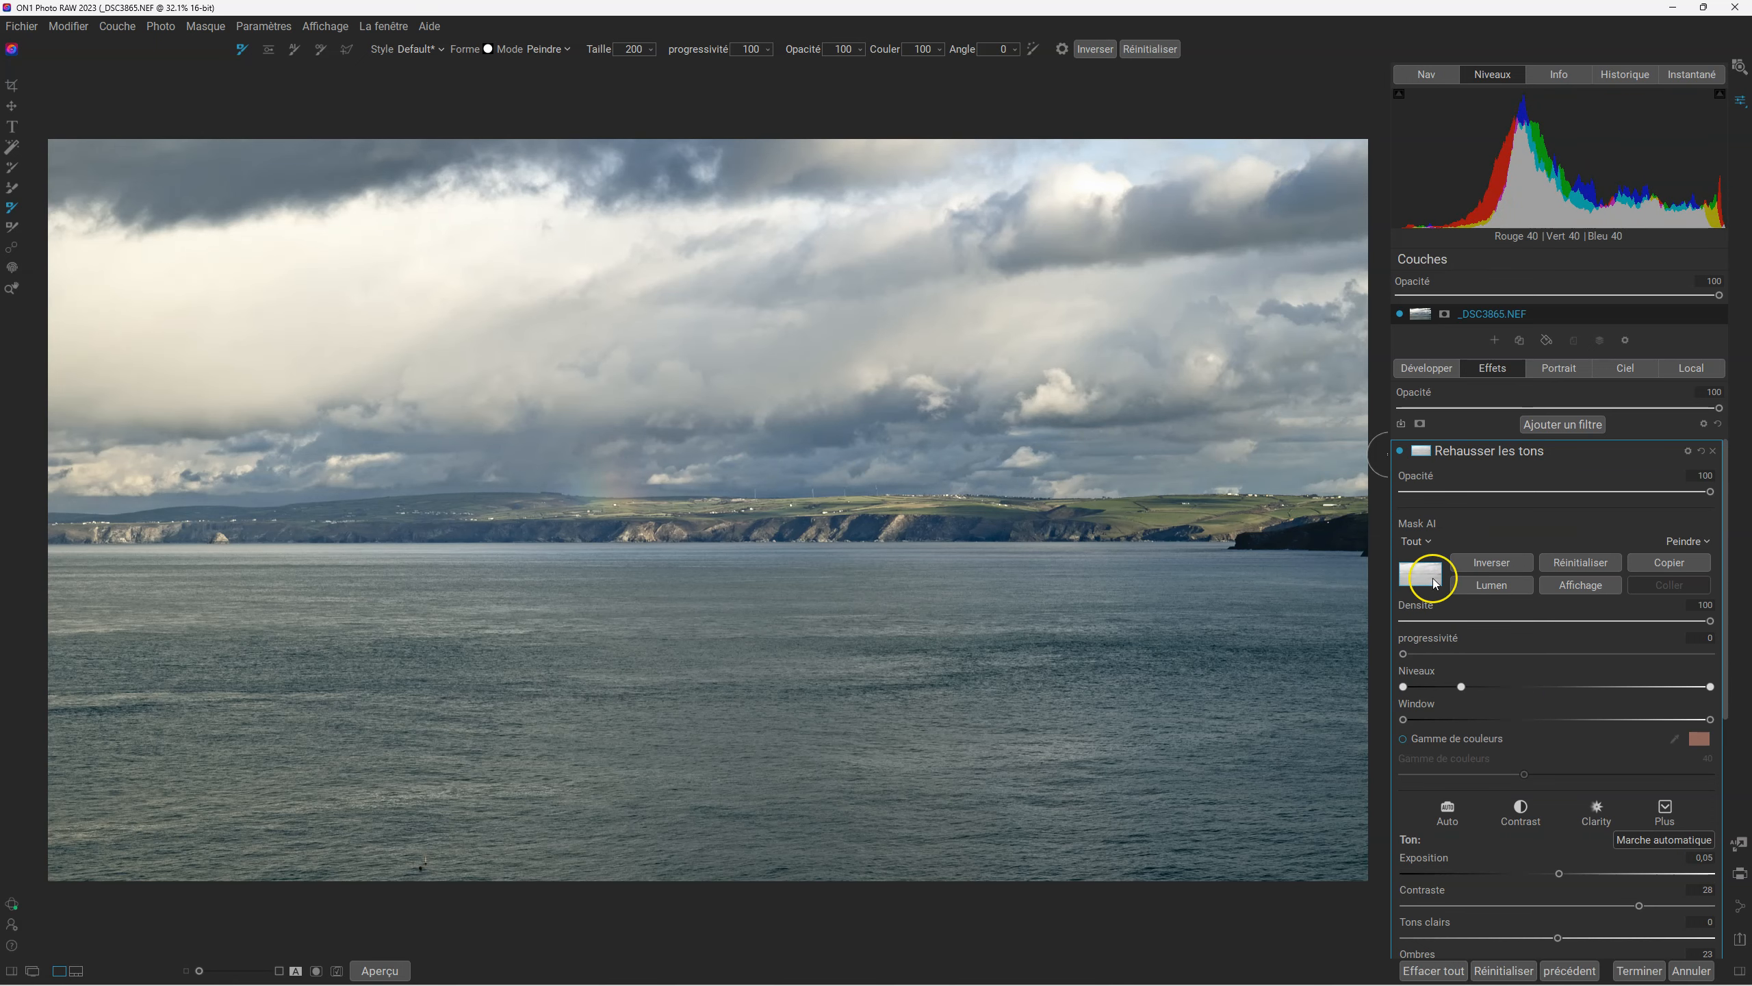
left_click(1568, 588)
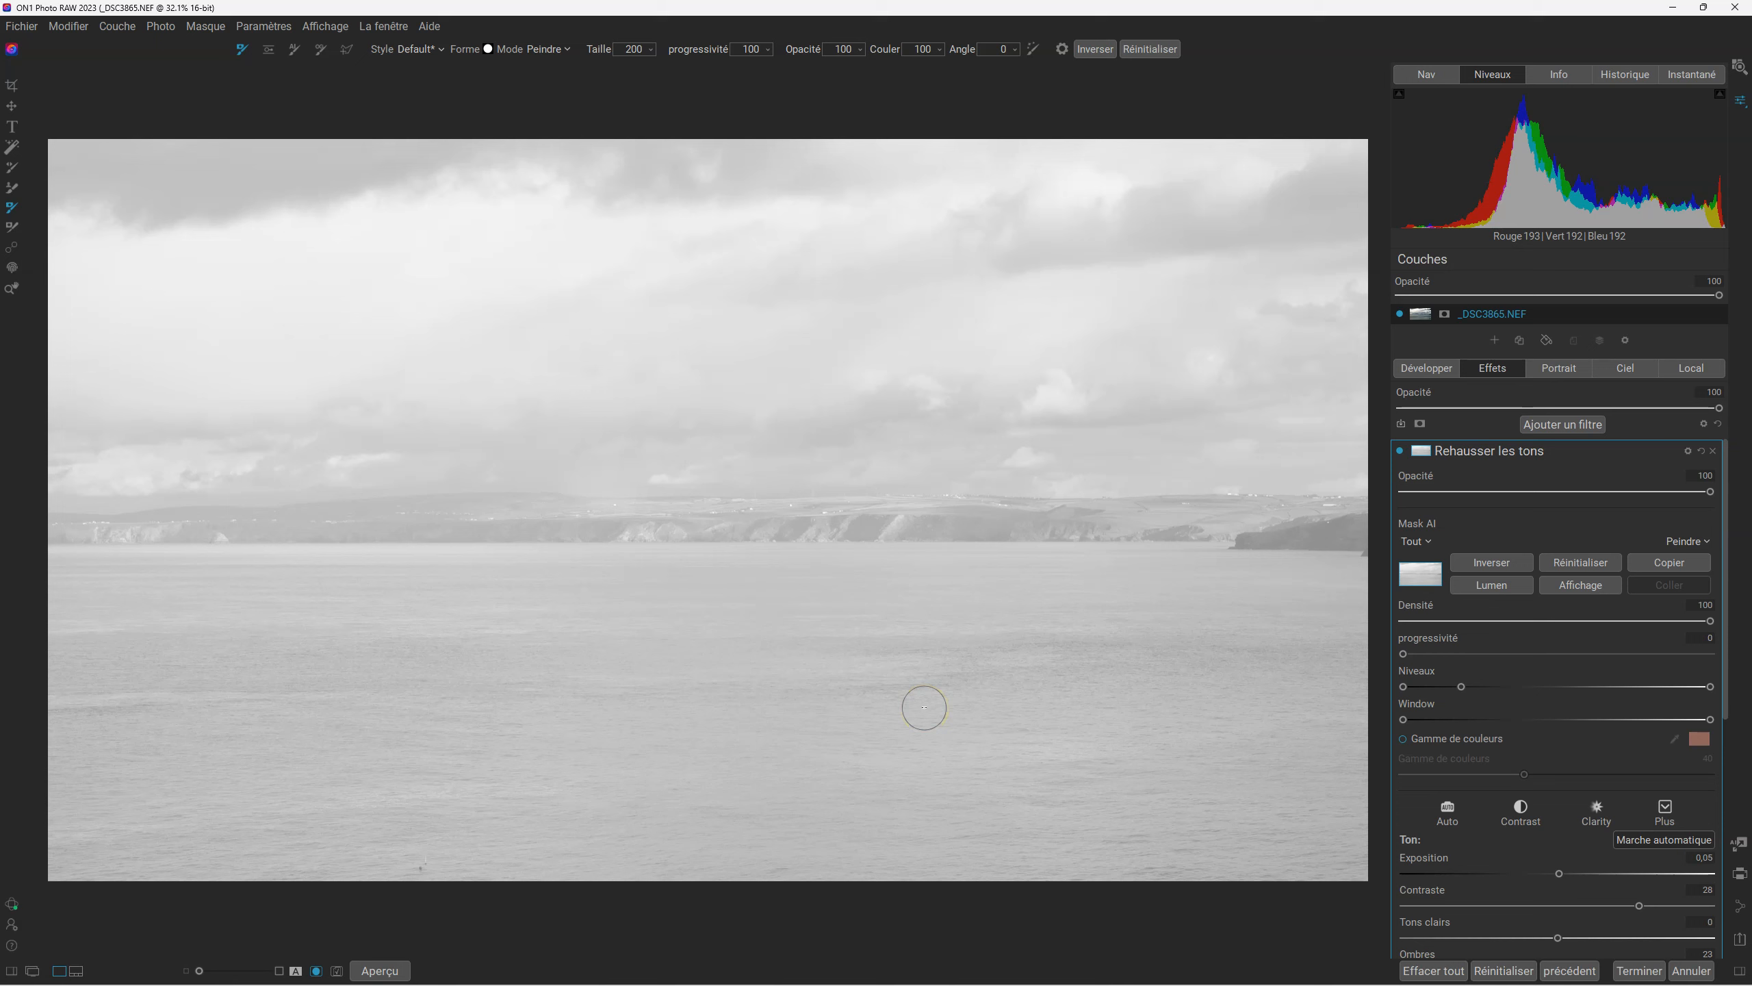
left_click(1602, 587)
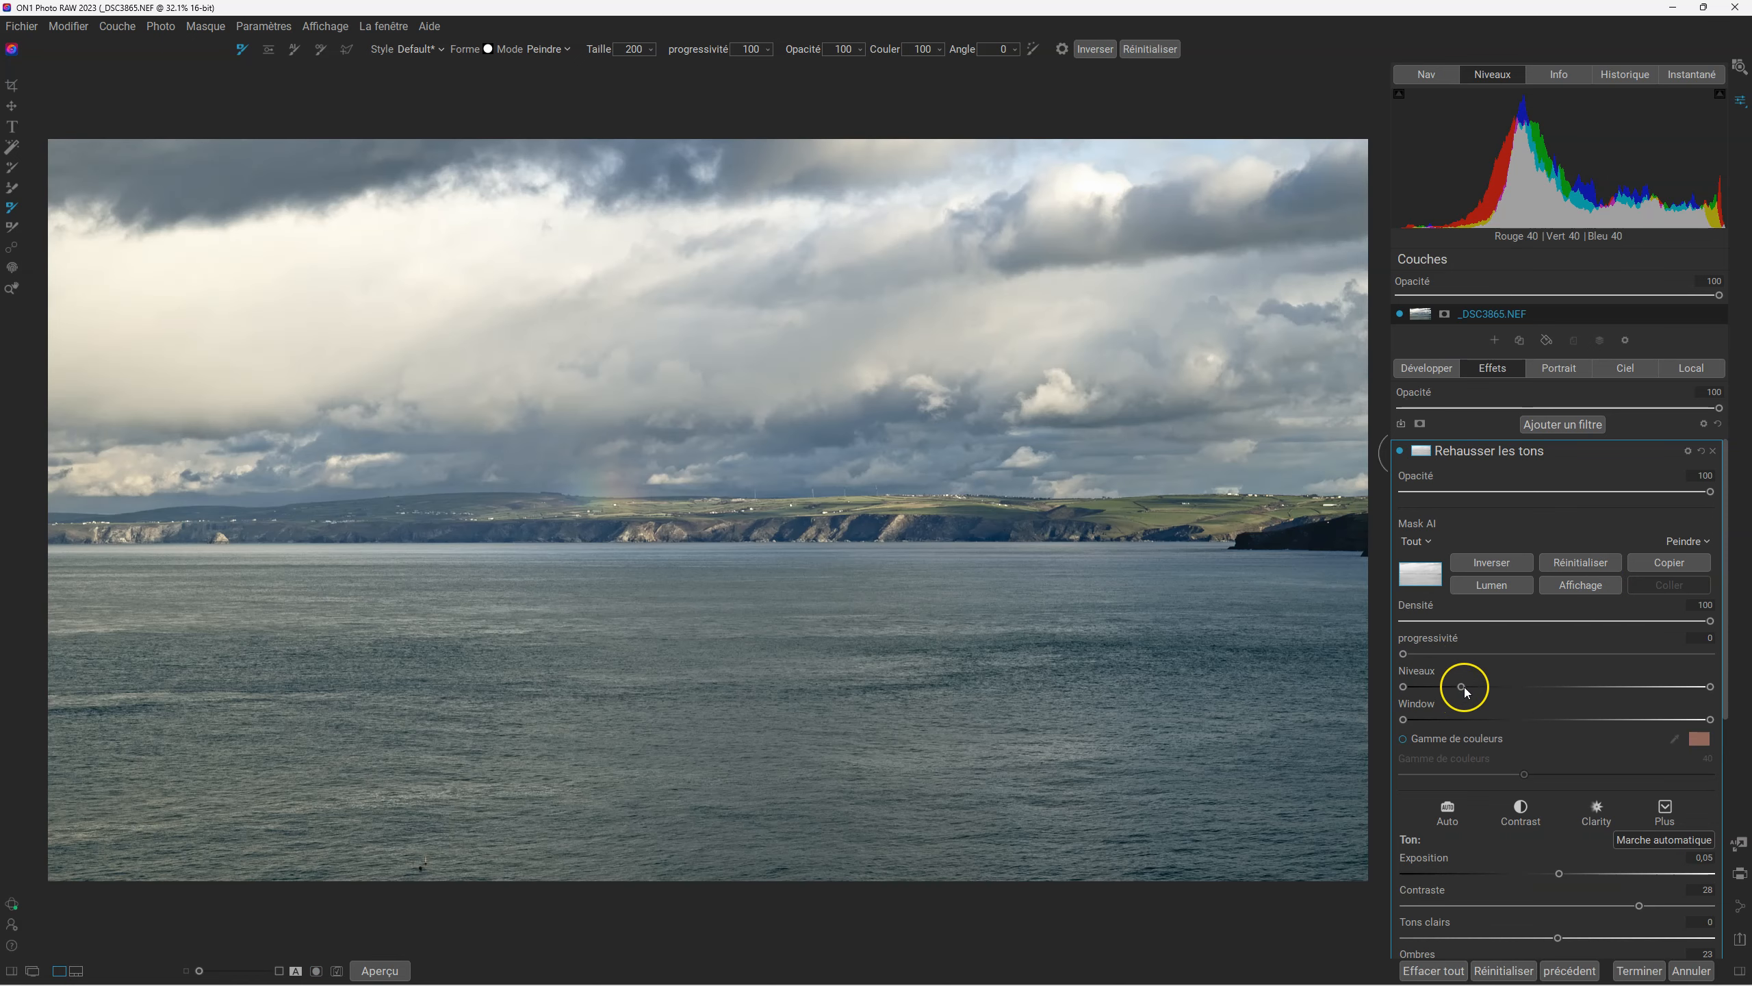
- Fine-tune the luminosity mask's midtone level to about one third of its range and compare the result with the original photo
left_click_drag(1462, 685, 1435, 688)
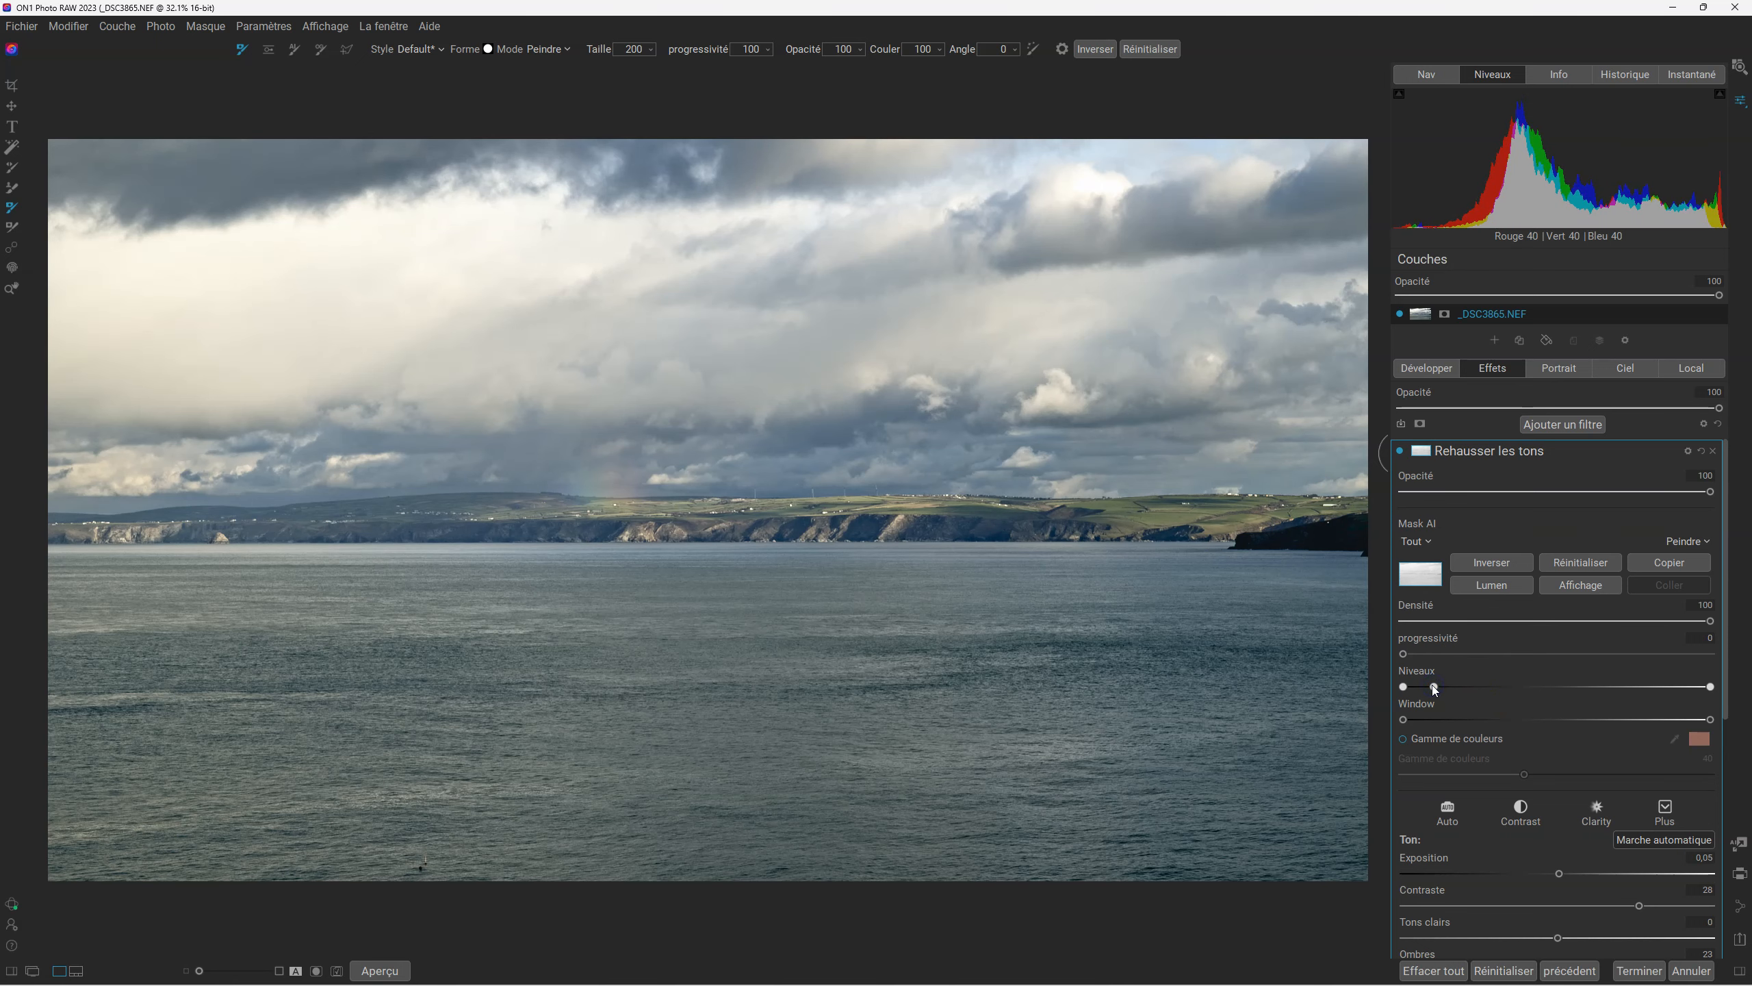
left_click(1399, 451)
left_click(1399, 450)
left_click_drag(1434, 686, 1506, 690)
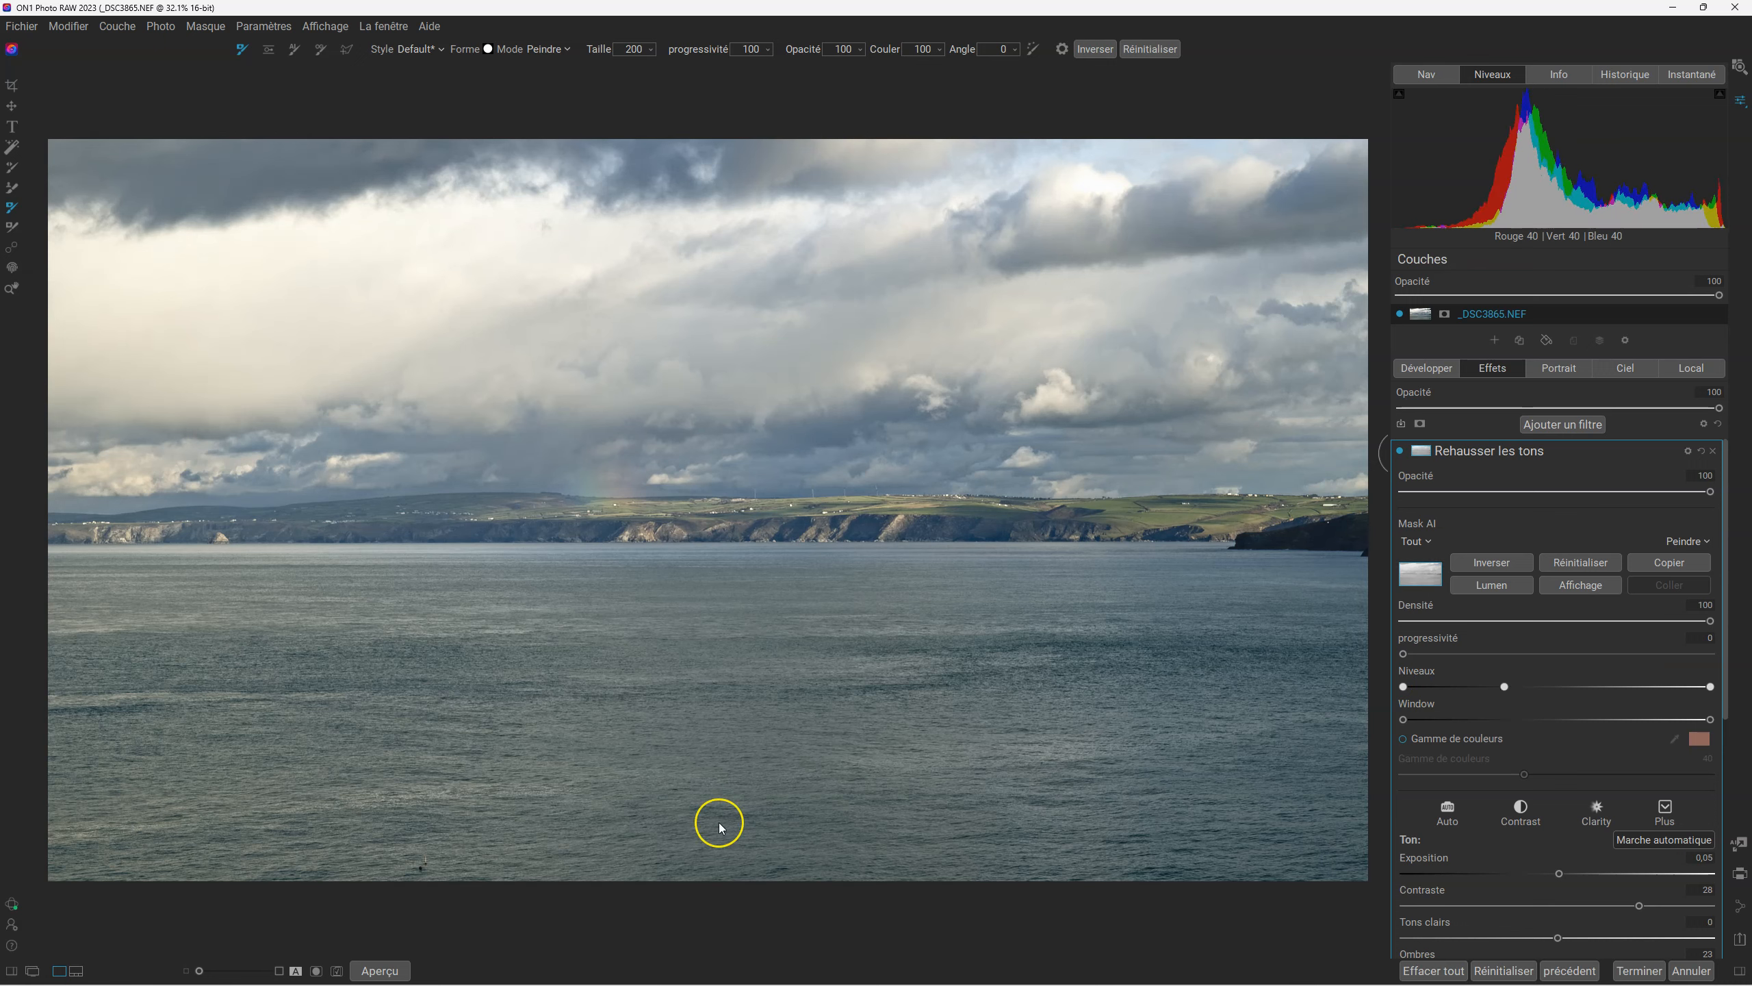
left_click(386, 973)
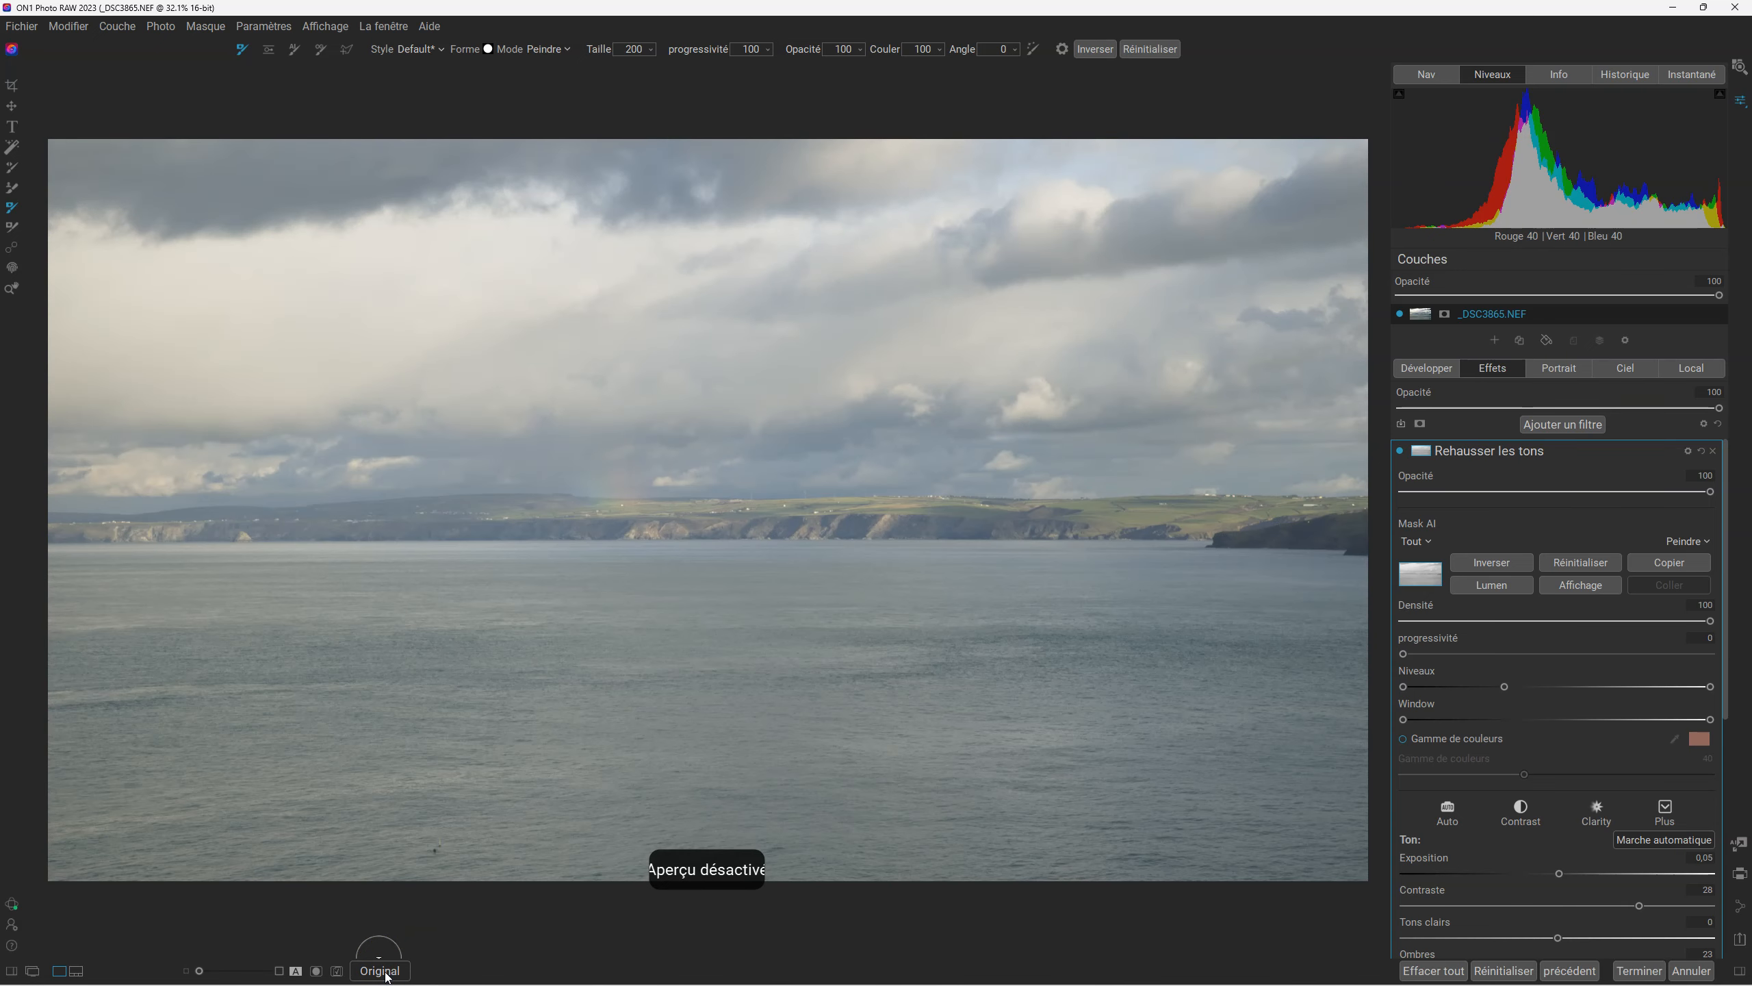
- Try lowering the Rehausser les tons luminosity mask's density to 17 while inspecting the mask in grayscale, and restore the density to 100
left_click(387, 974)
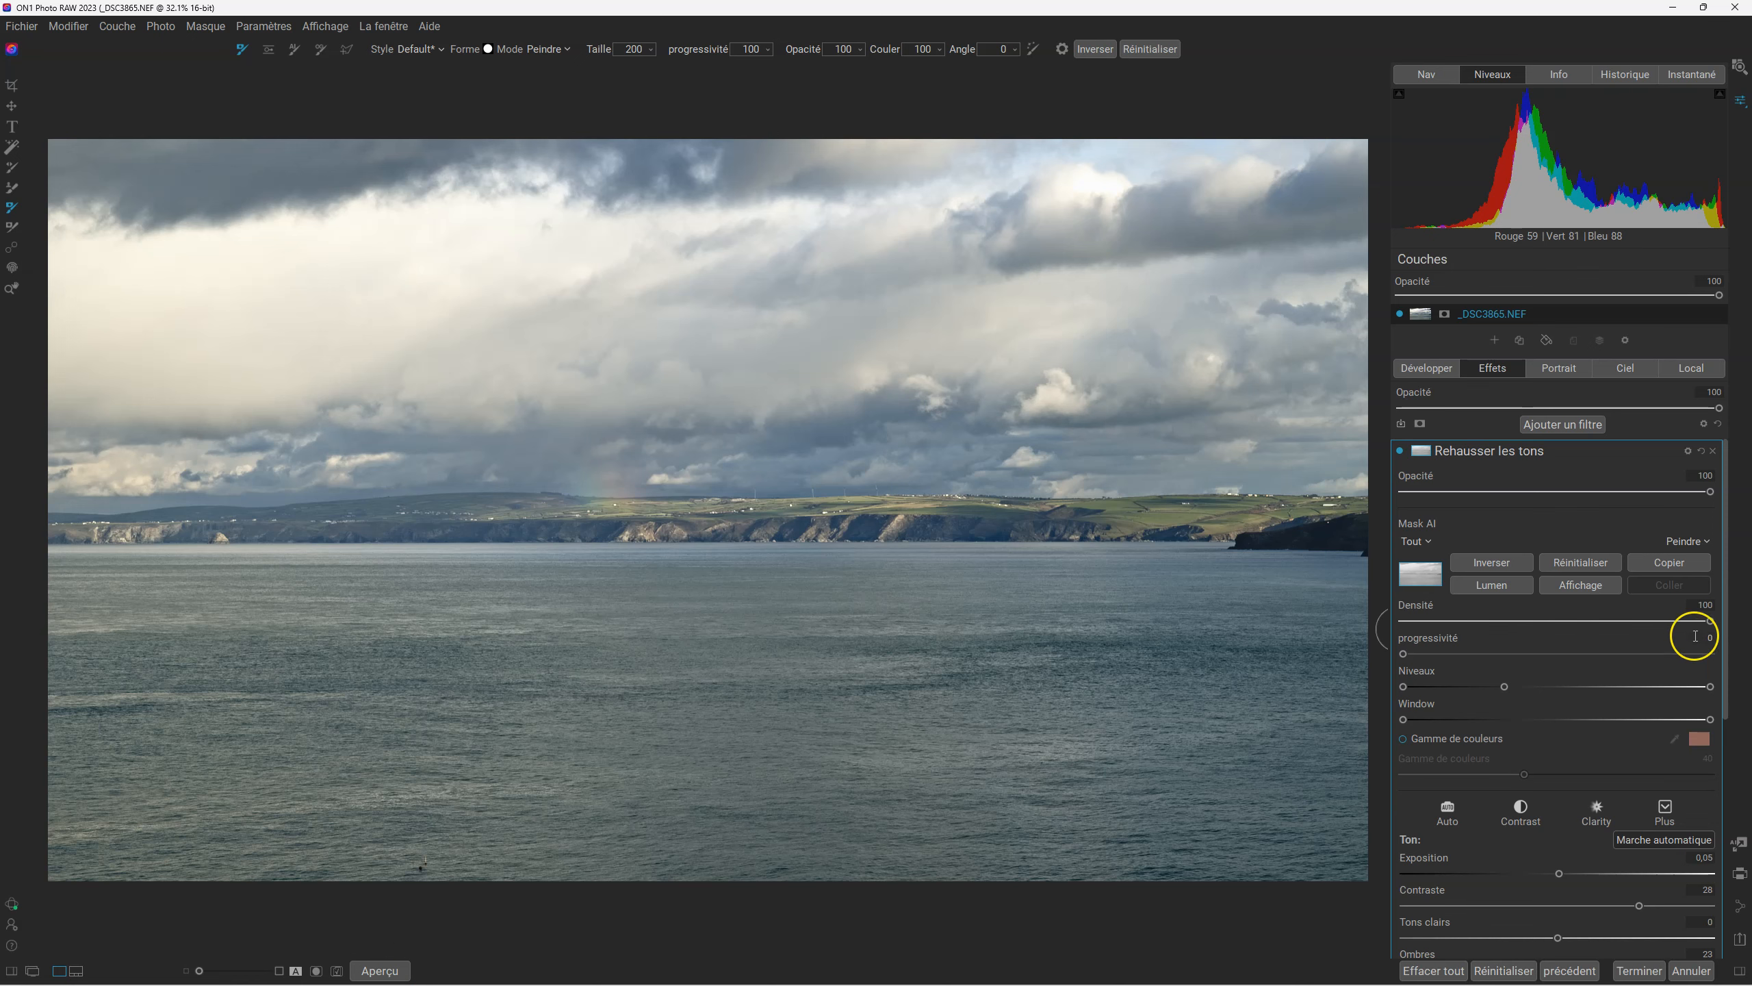
left_click(1584, 586)
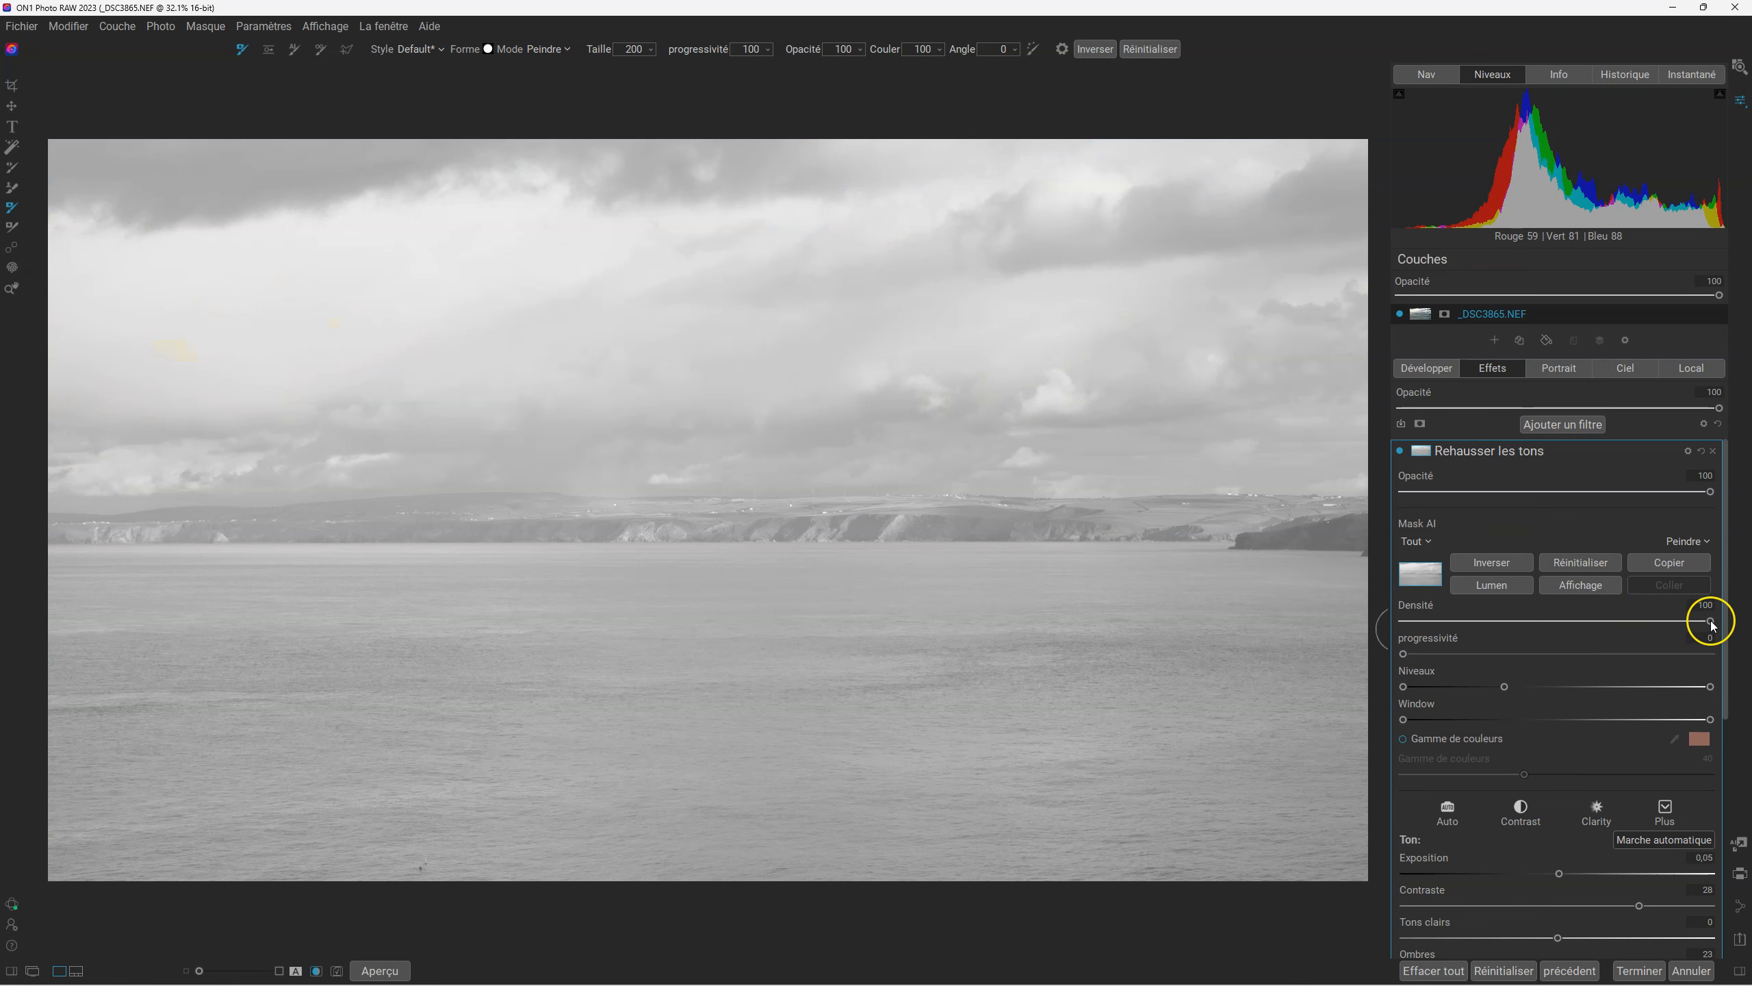
left_click_drag(1713, 623, 1456, 622)
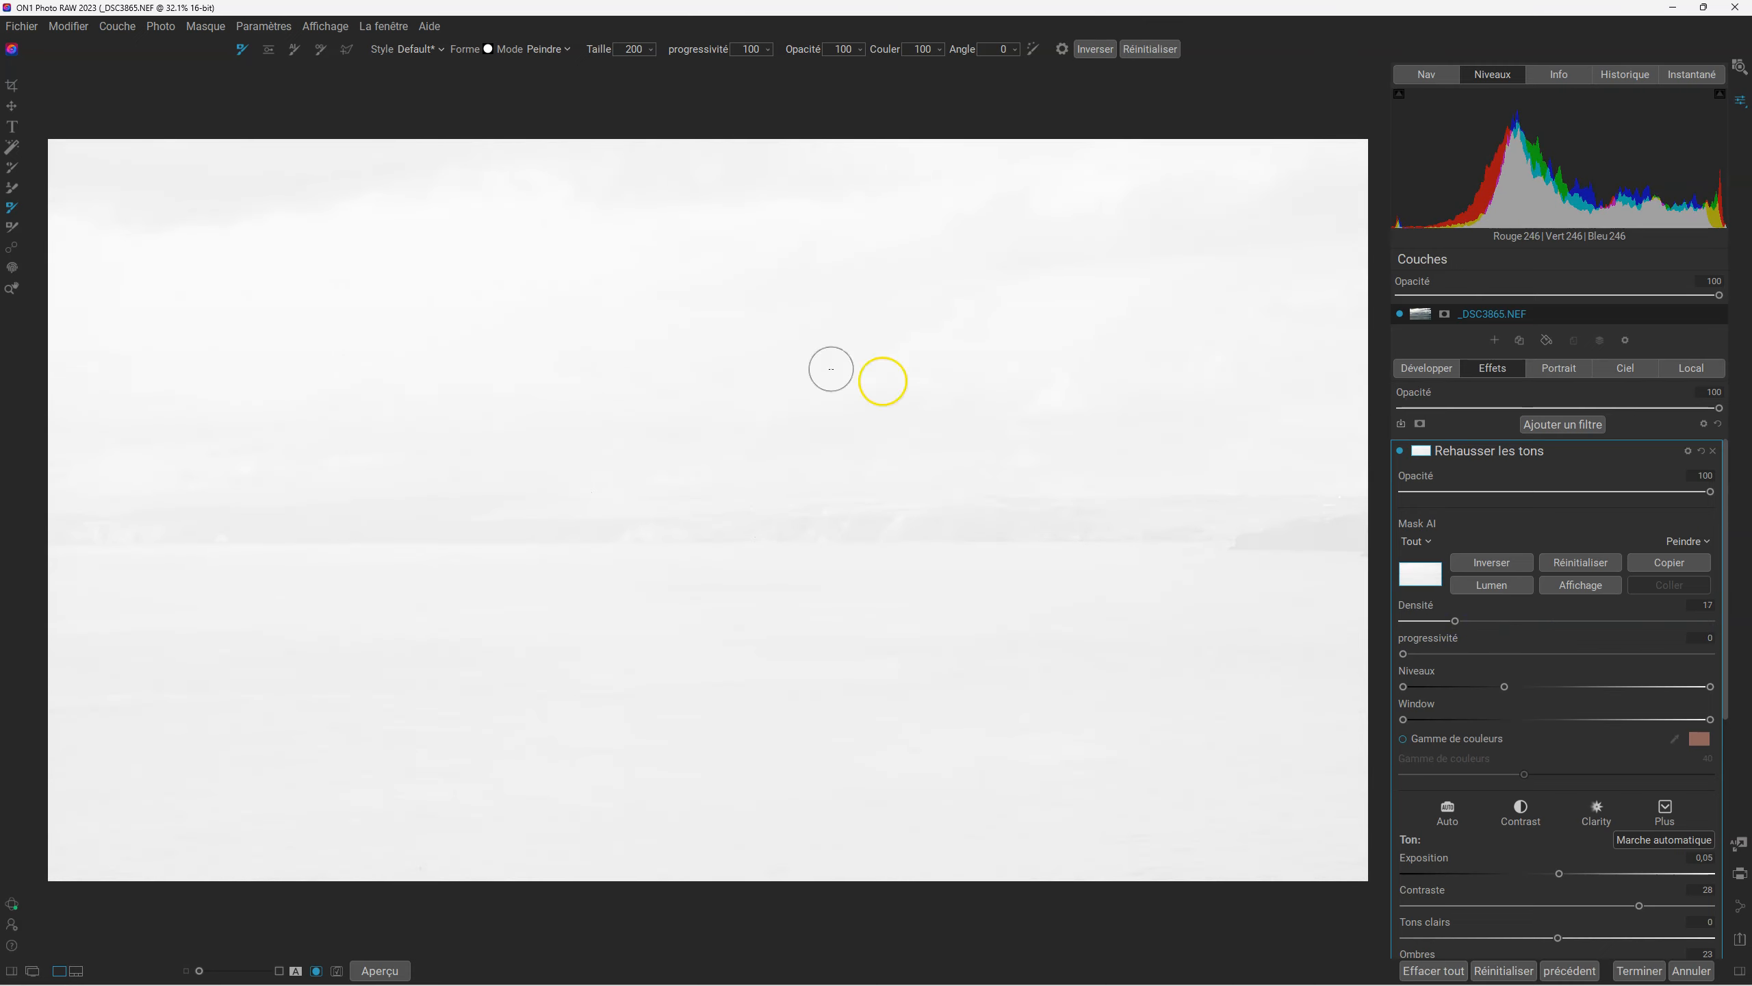
left_click(1598, 588)
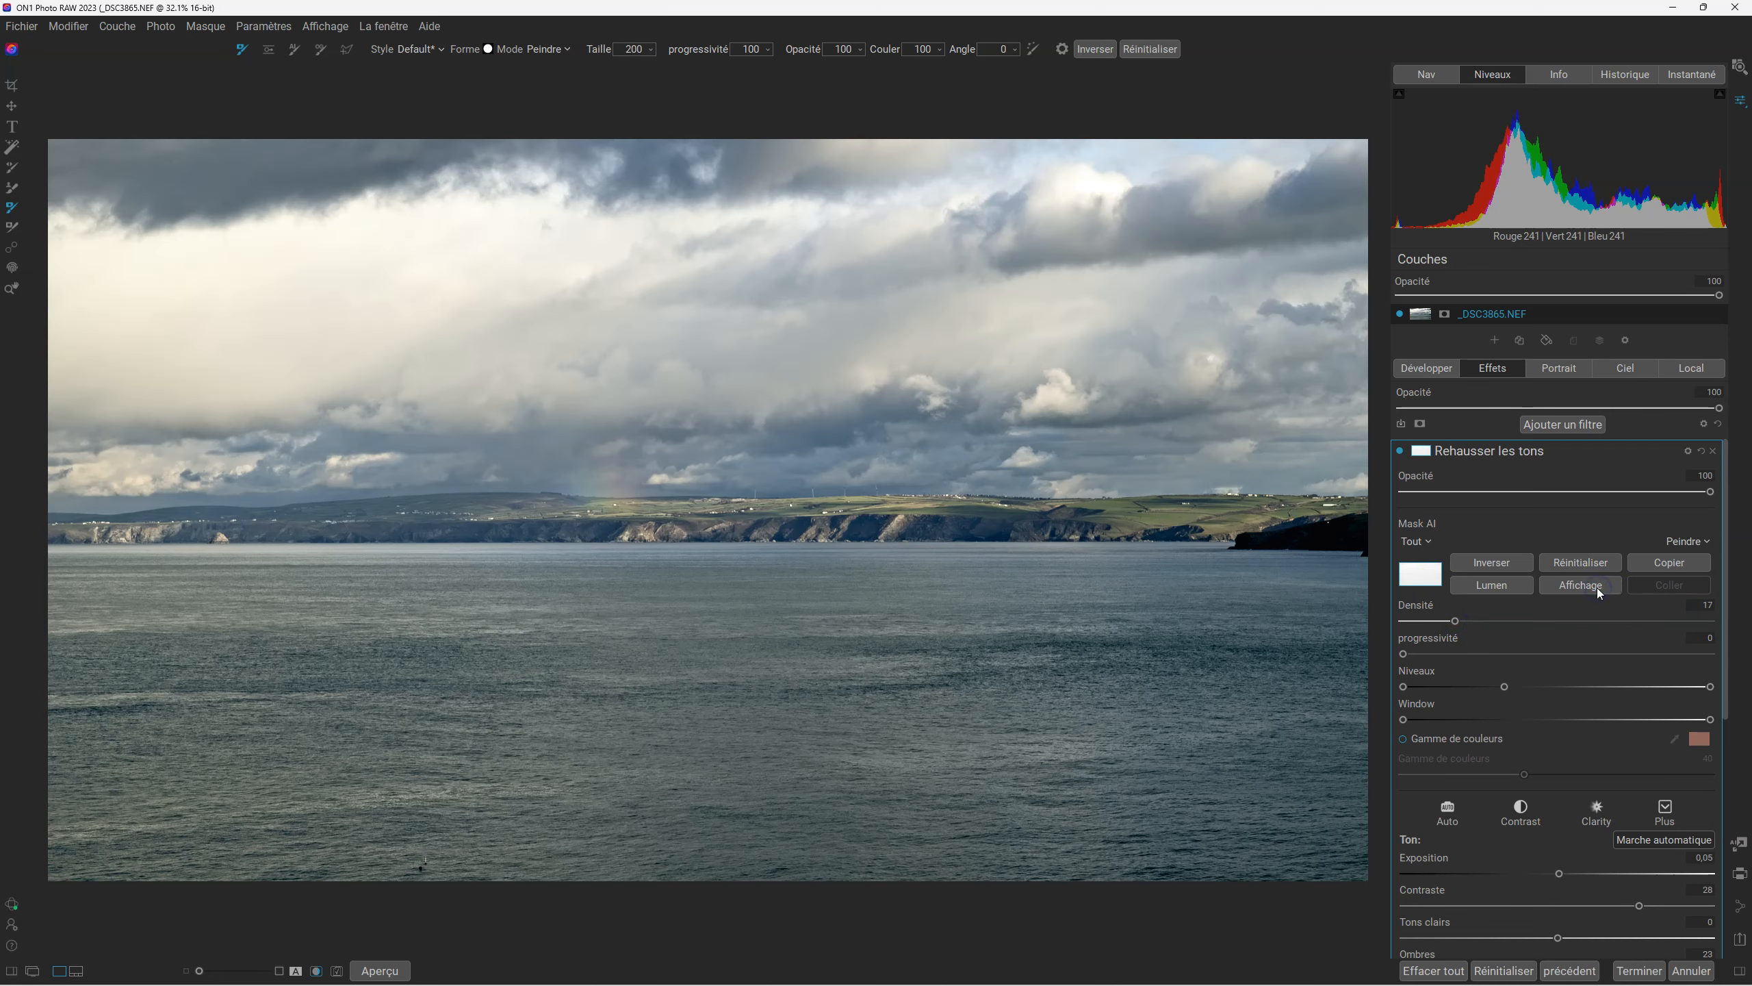
left_click_drag(1455, 621, 1751, 607)
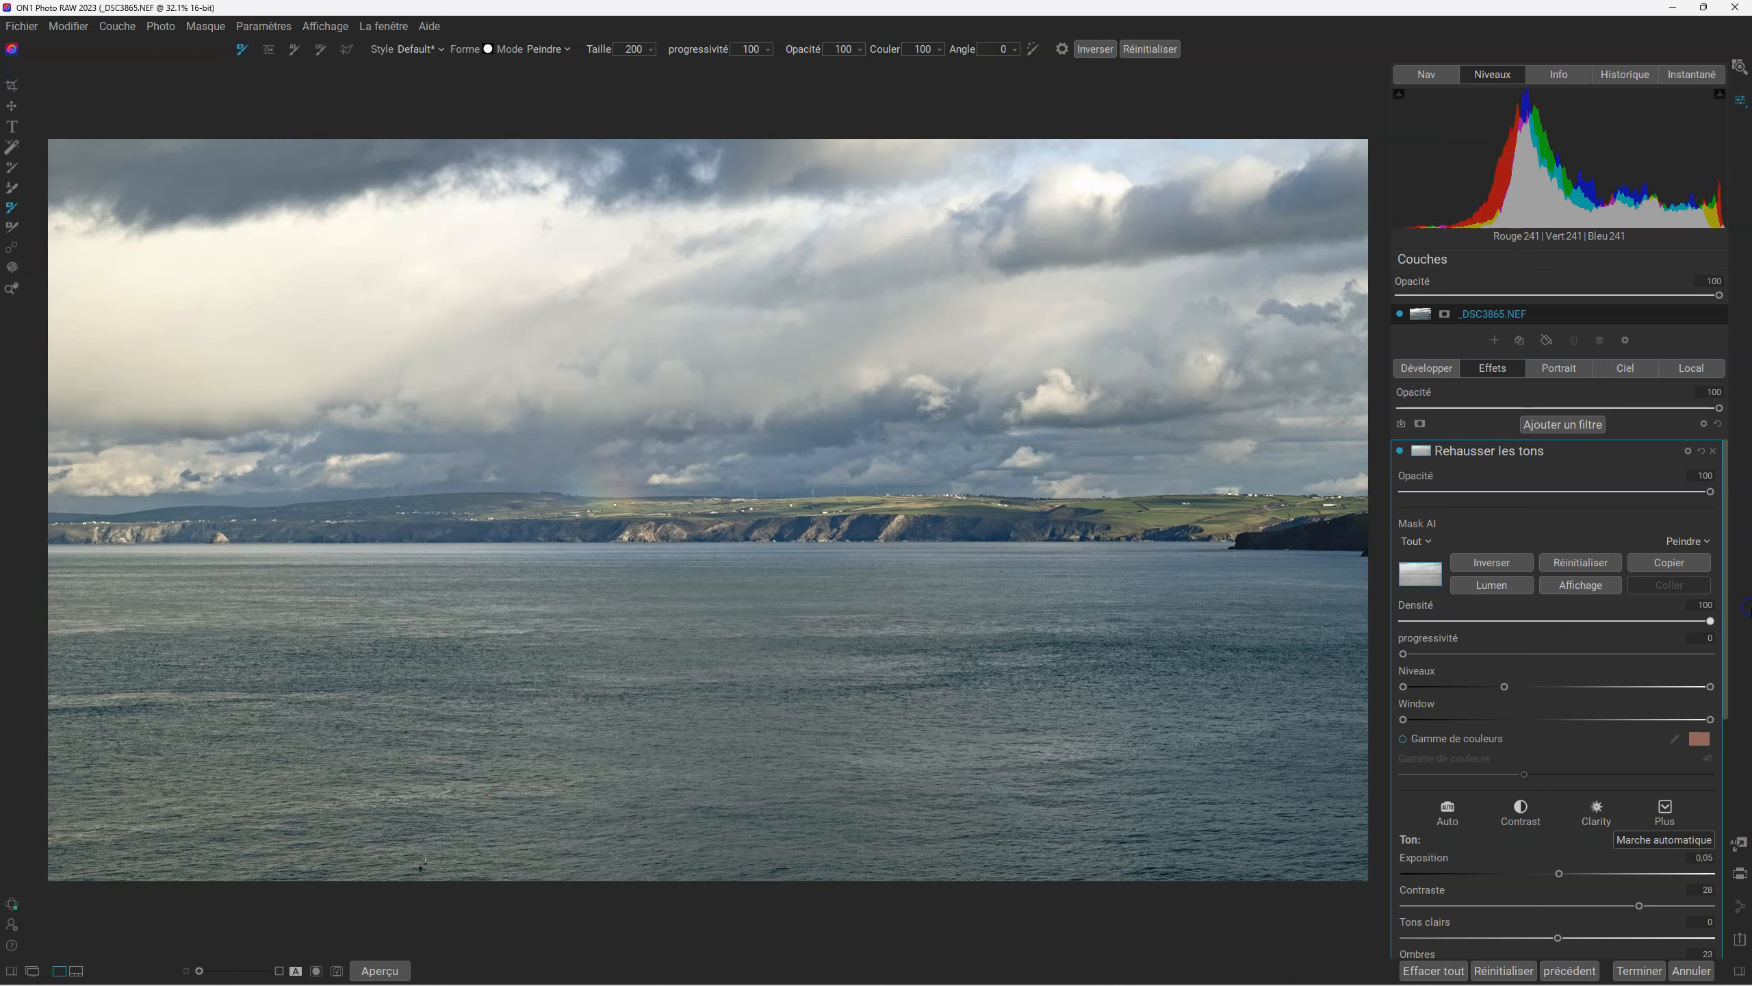
- Reset the luminosity mask's midtone level to the centre and test the density on the grayscale mask, leaving it at 100
left_click_drag(1504, 688, 1507, 688)
double_click(1507, 685)
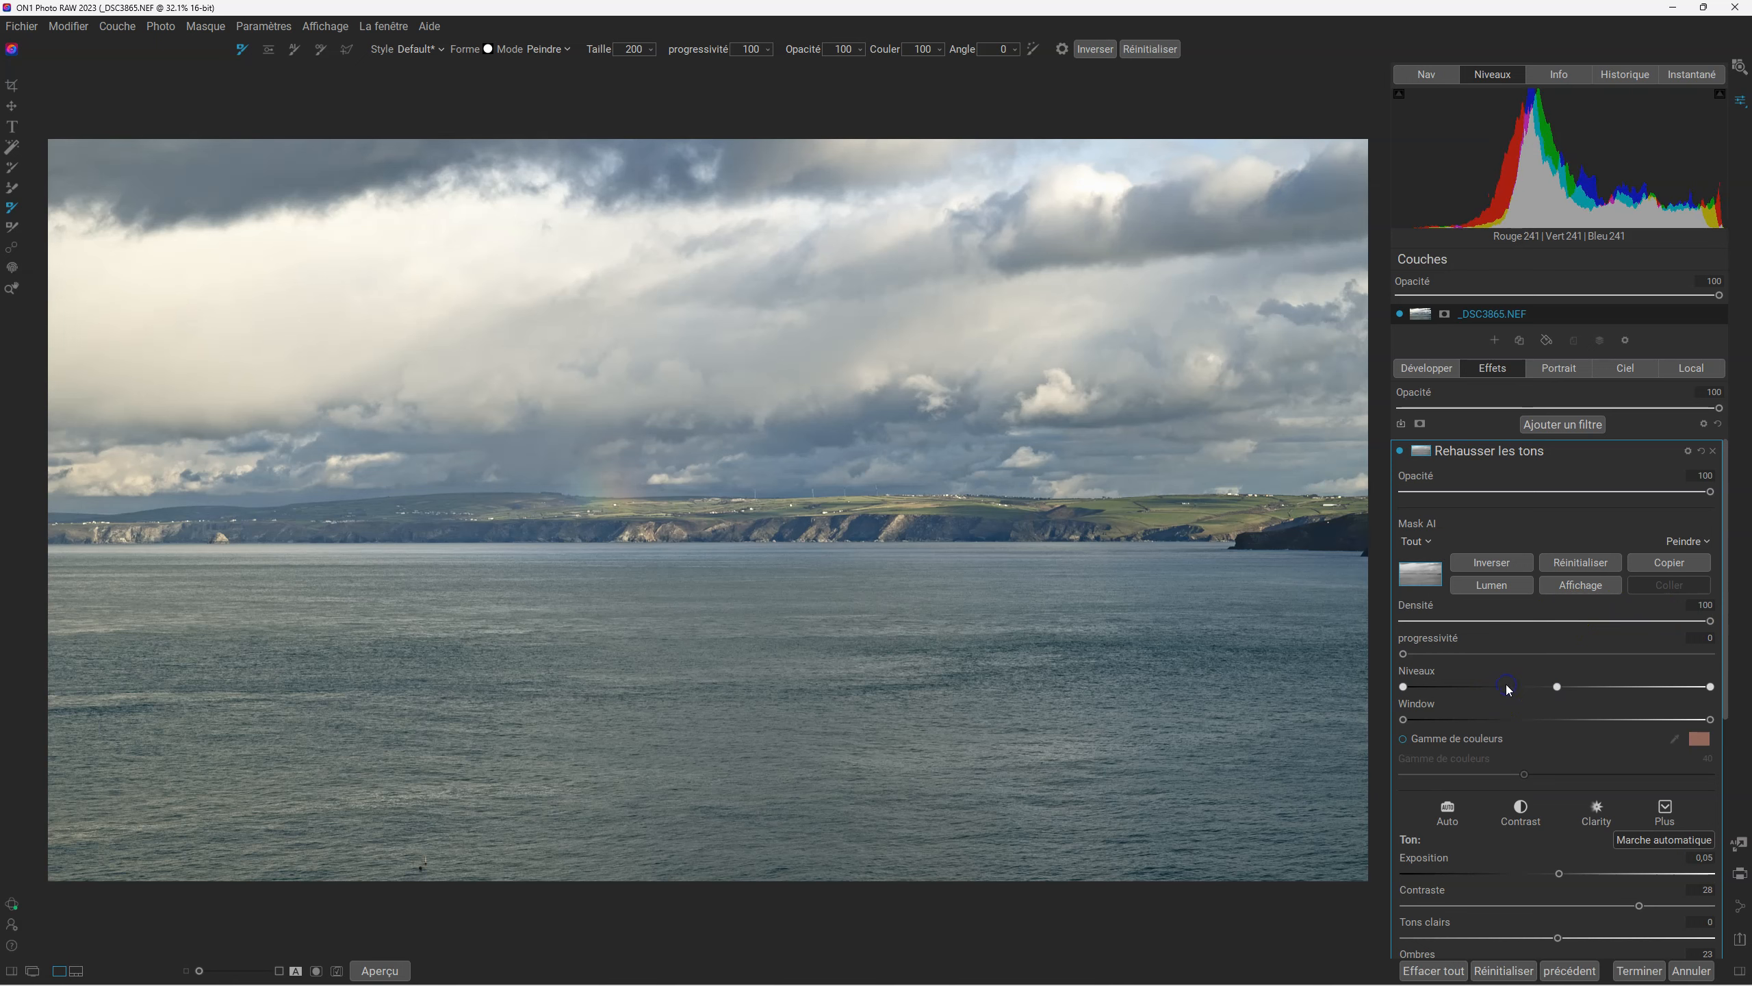
left_click(1588, 587)
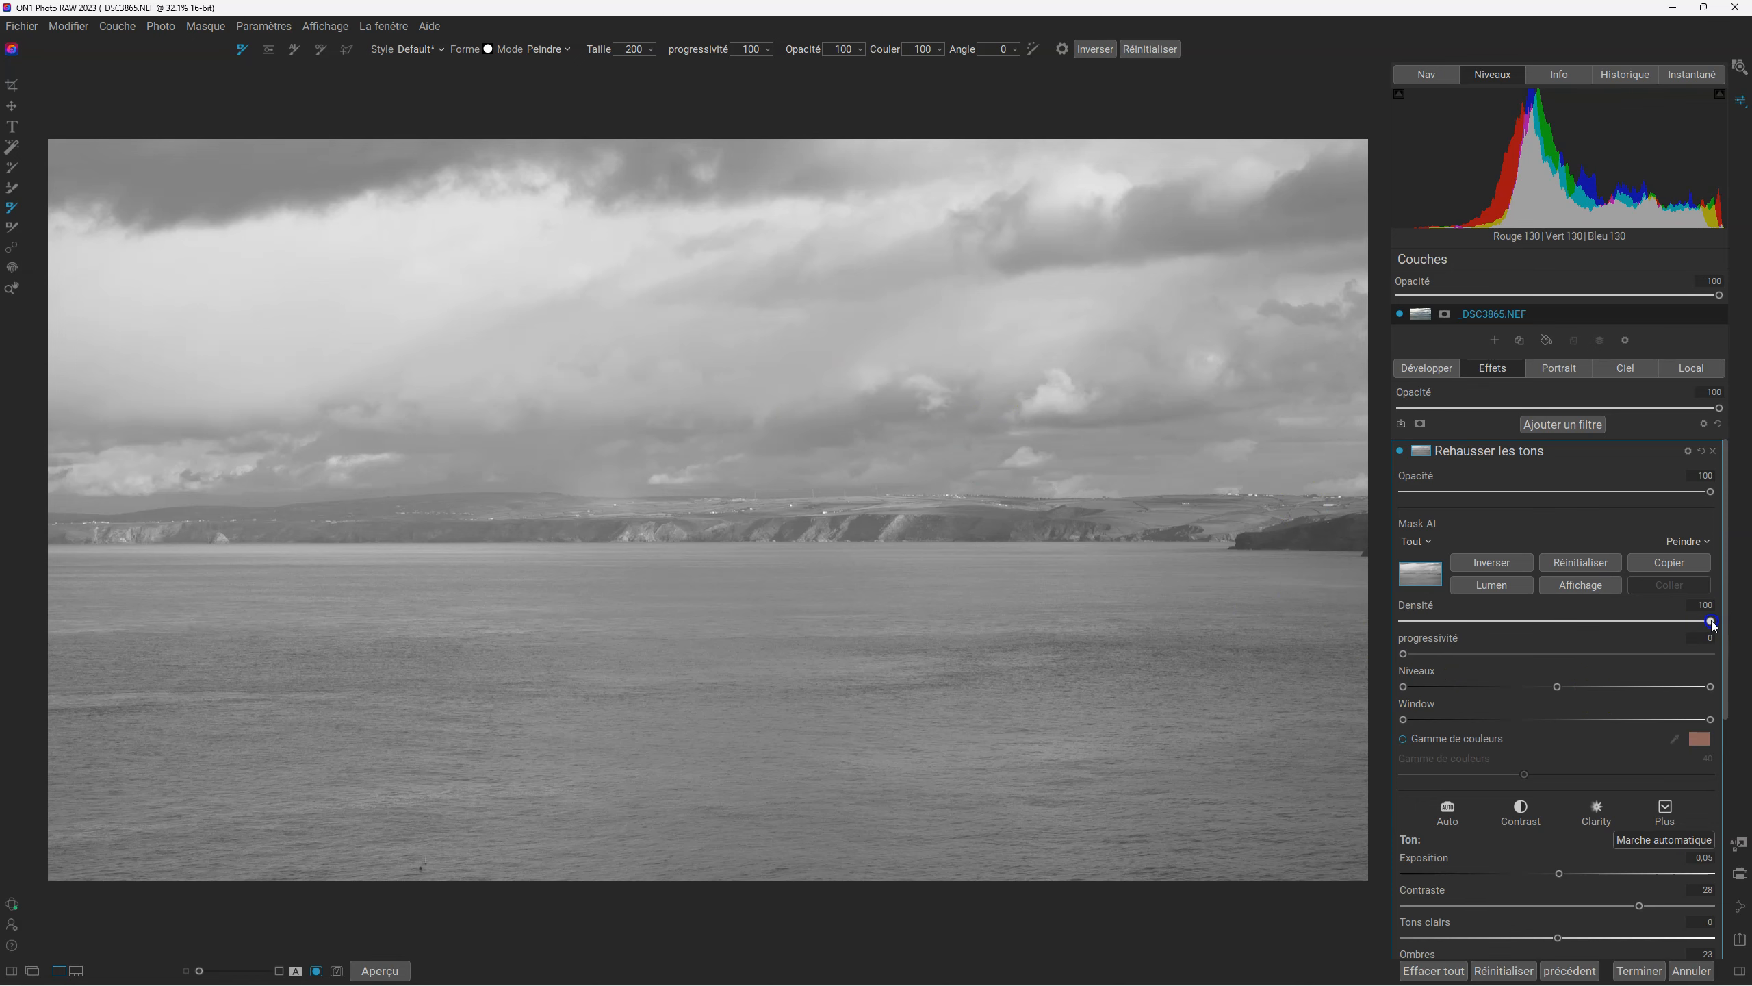
left_click_drag(1712, 622, 1749, 597)
left_click(1607, 587)
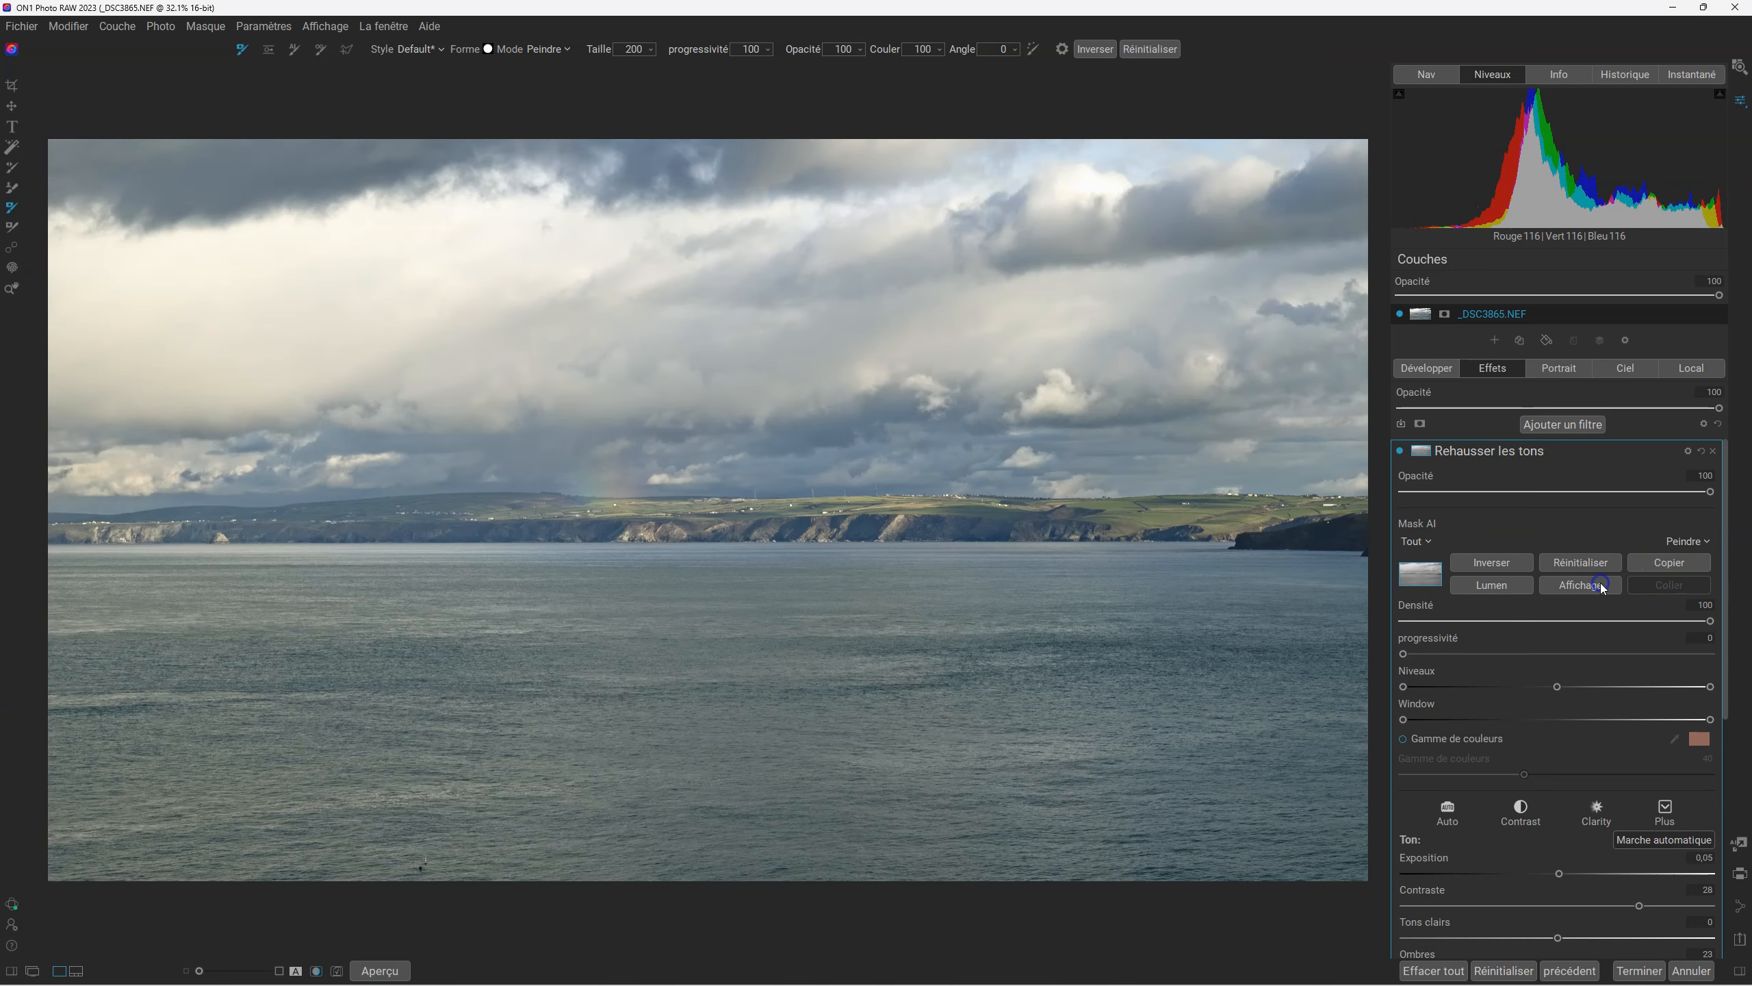
left_click(1593, 585)
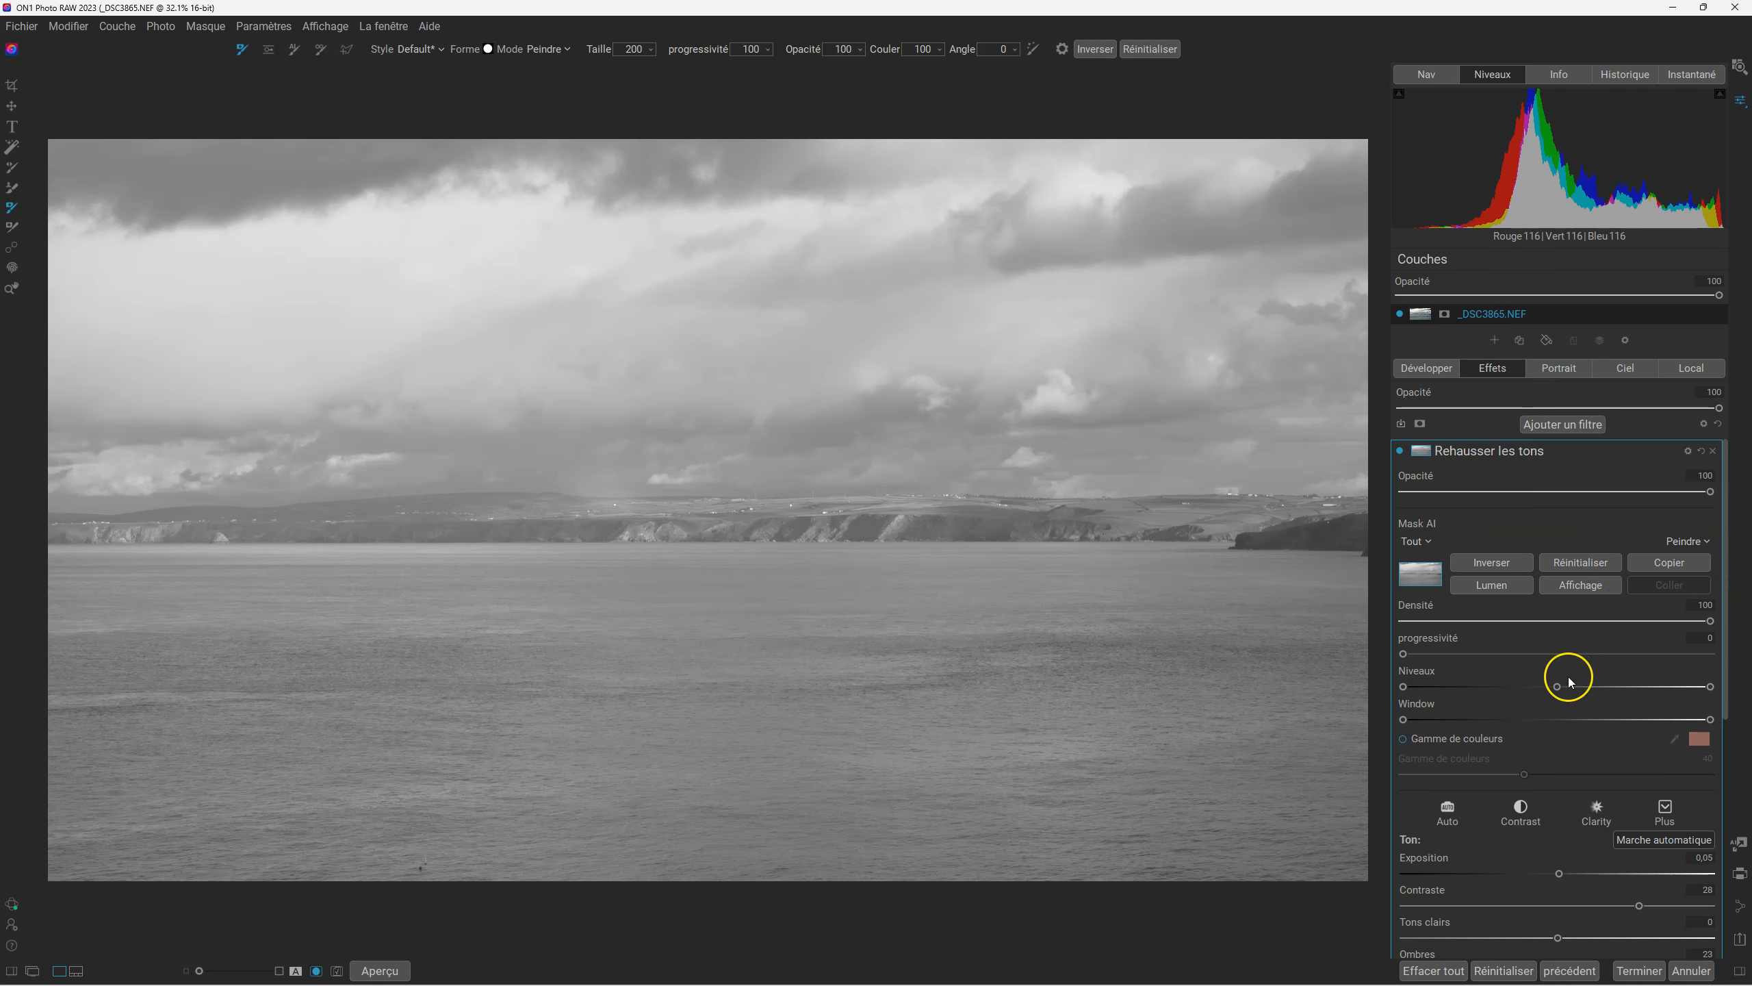
- Try shifting the mask's midtone level far toward white with the density at 86, and leave the grayscale mask view
left_click_drag(1558, 688, 1669, 692)
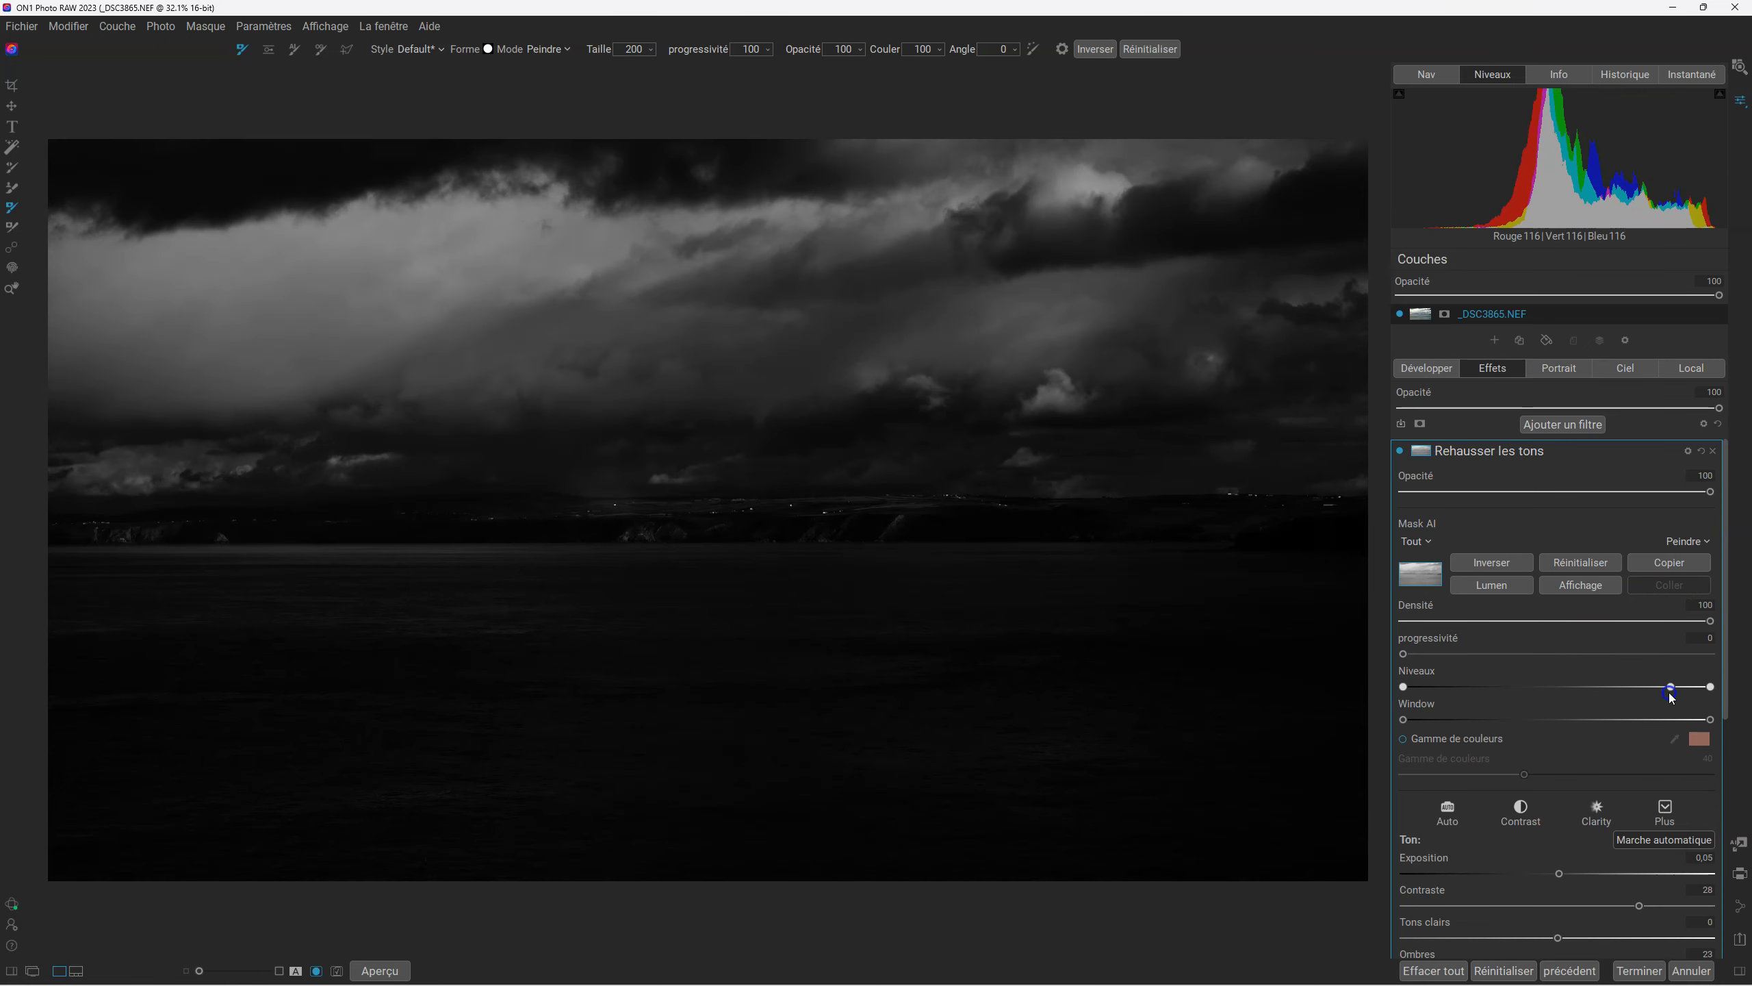
left_click(1712, 622)
mouse_move(1712, 623)
left_mouse_down()
mouse_move(1602, 619)
mouse_move(1712, 620)
left_mouse_up()
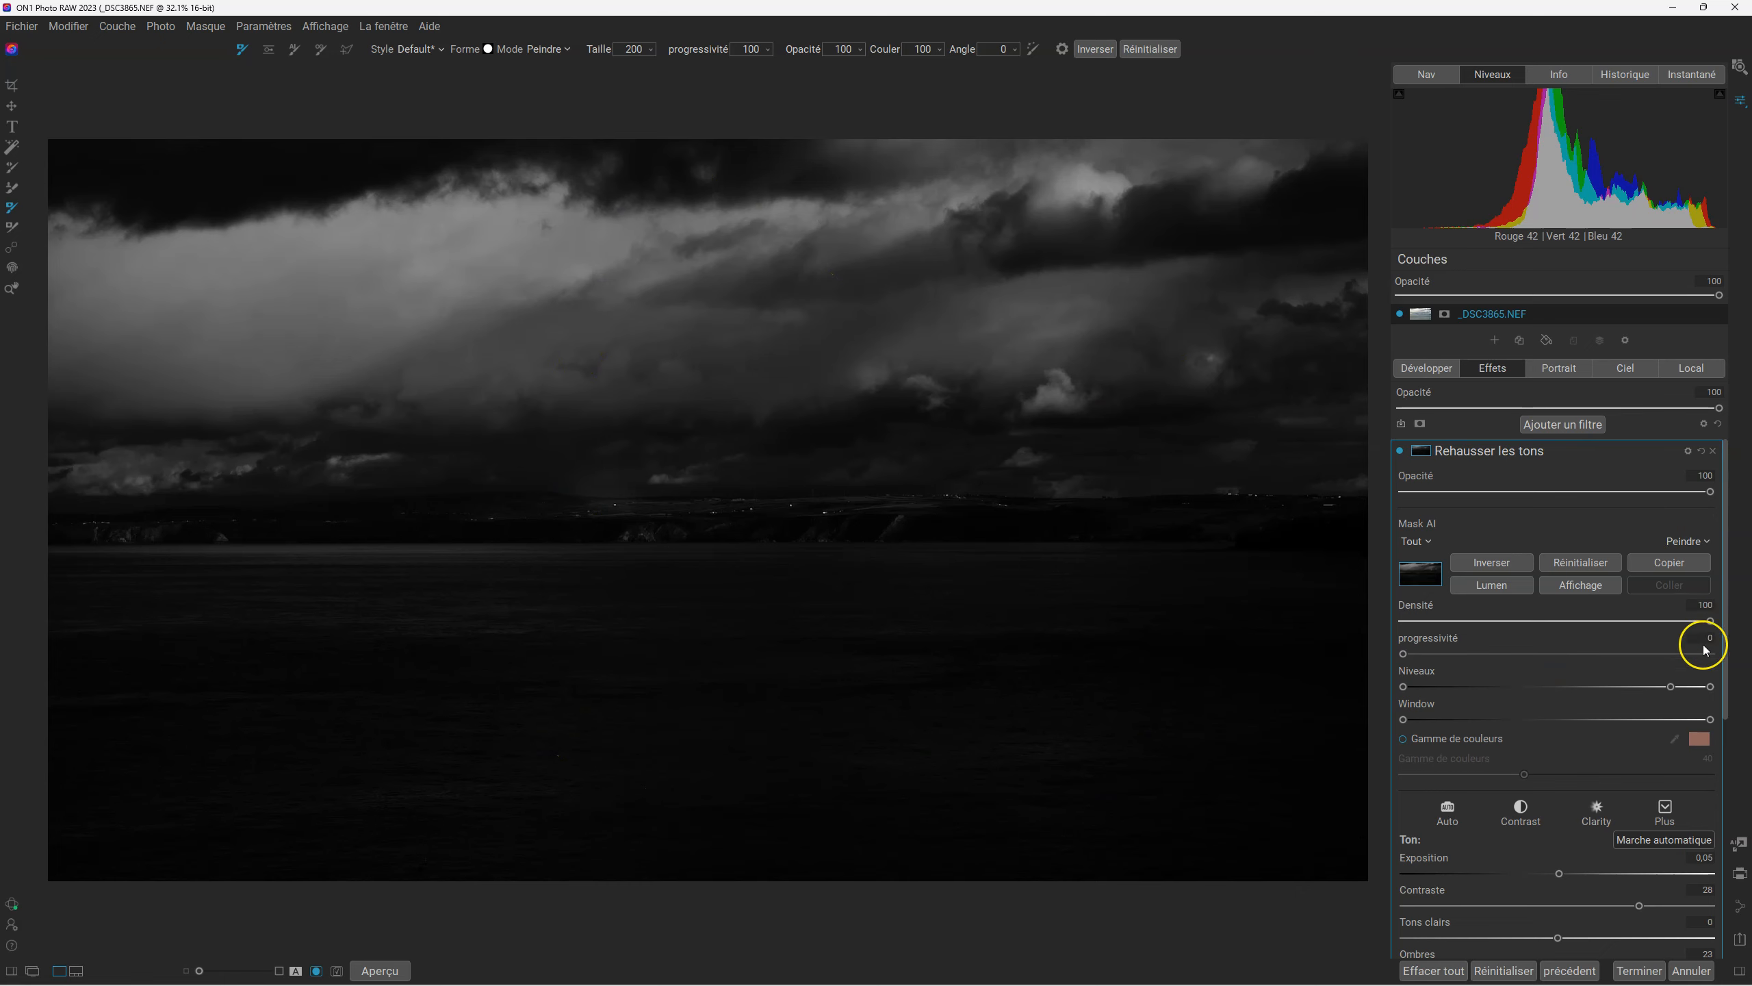
left_click_drag(1711, 624, 1677, 624)
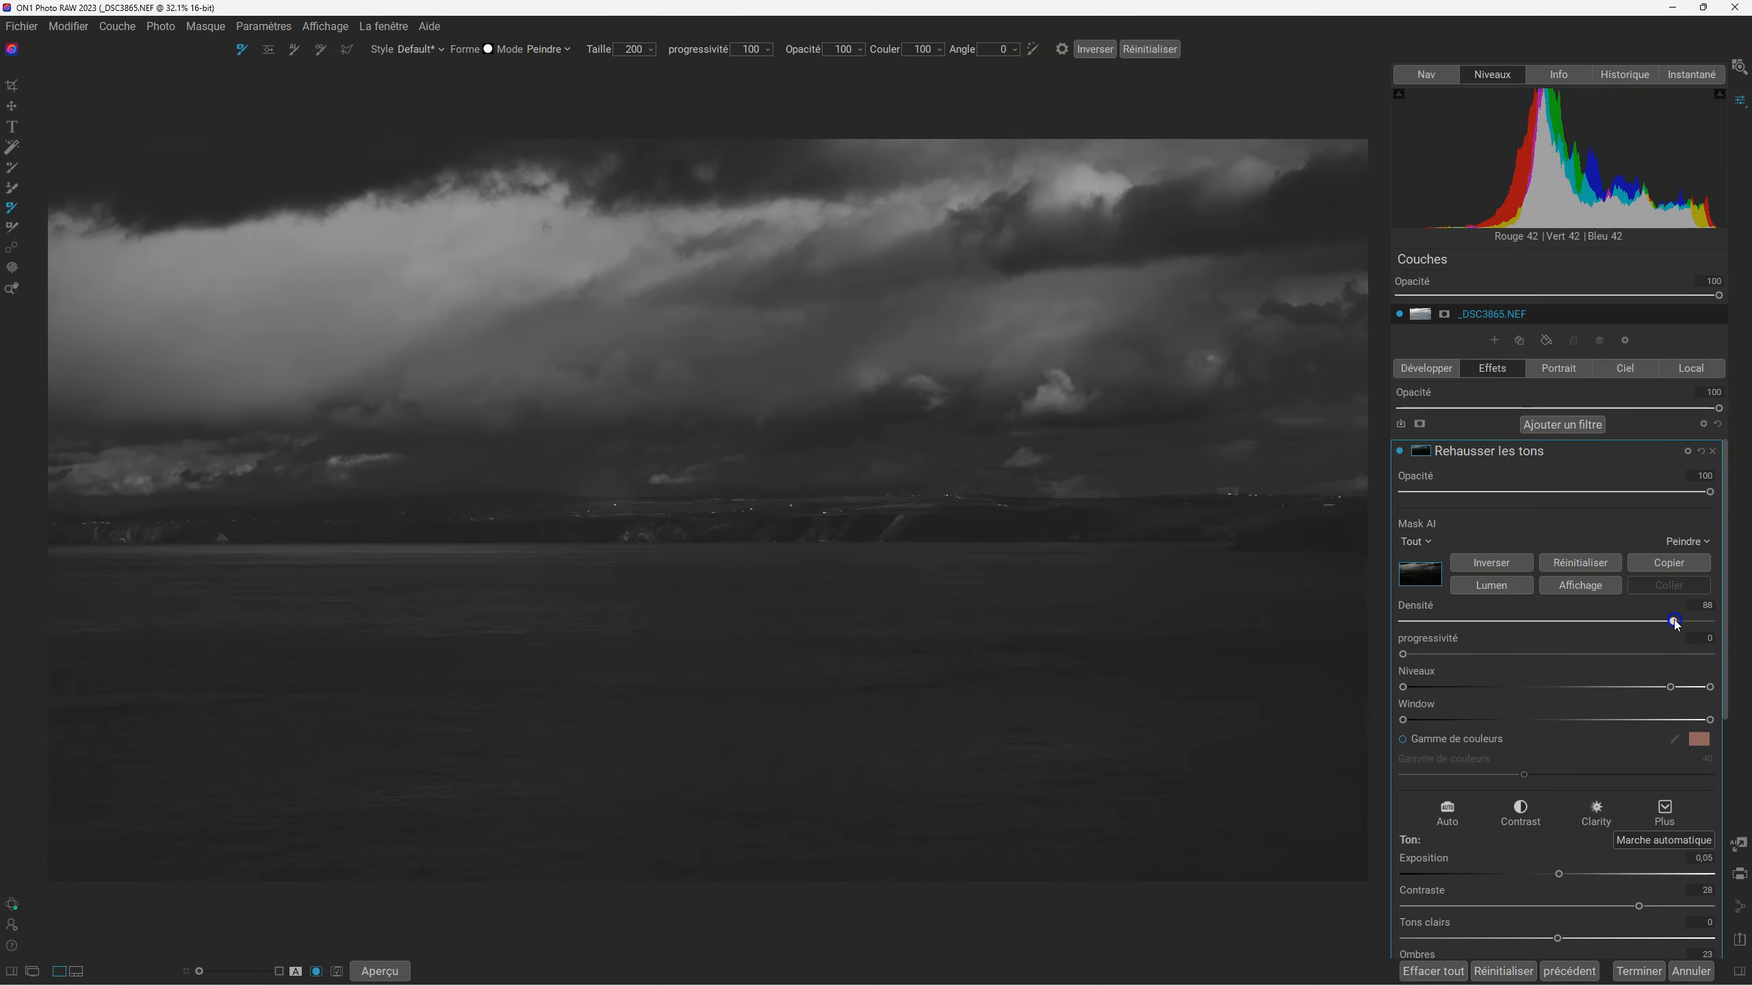
left_click(1590, 587)
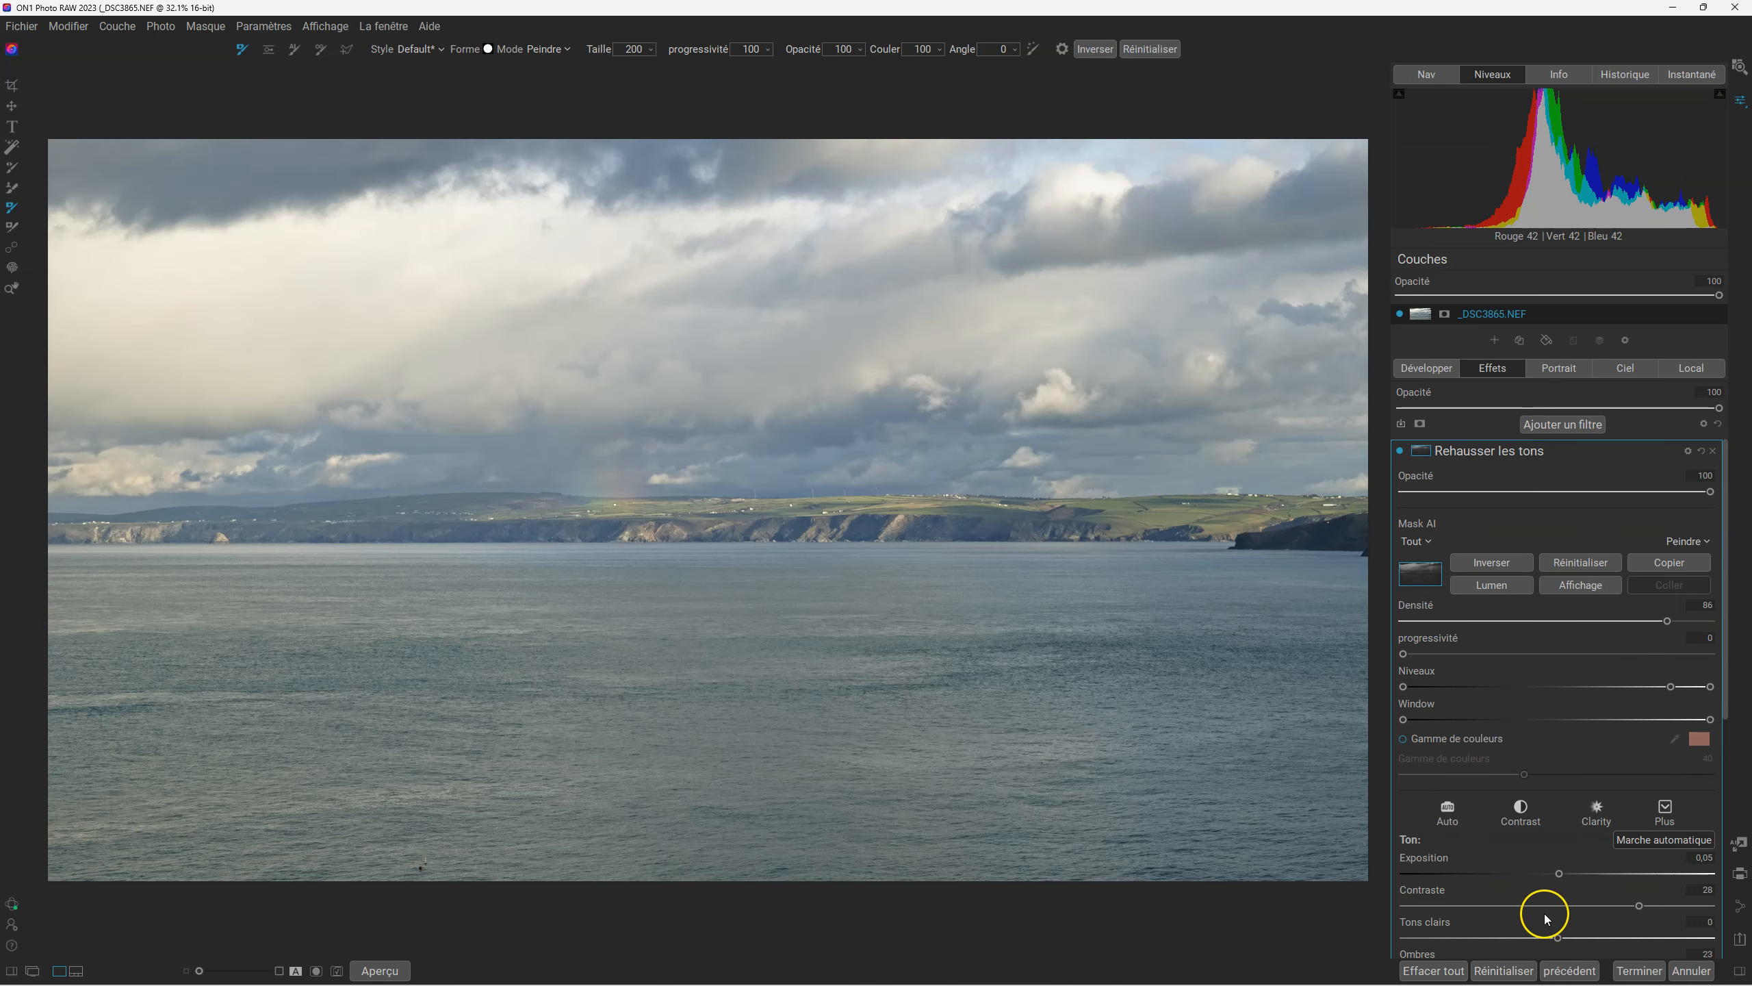
- Set the mask's density to 44 and its midtone level to just over a quarter of the range, and compare with the filter off
left_click_drag(1667, 621, 1594, 621)
left_click_drag(1666, 688, 1520, 676)
left_click(1594, 623)
left_click_drag(1597, 627, 1476, 687)
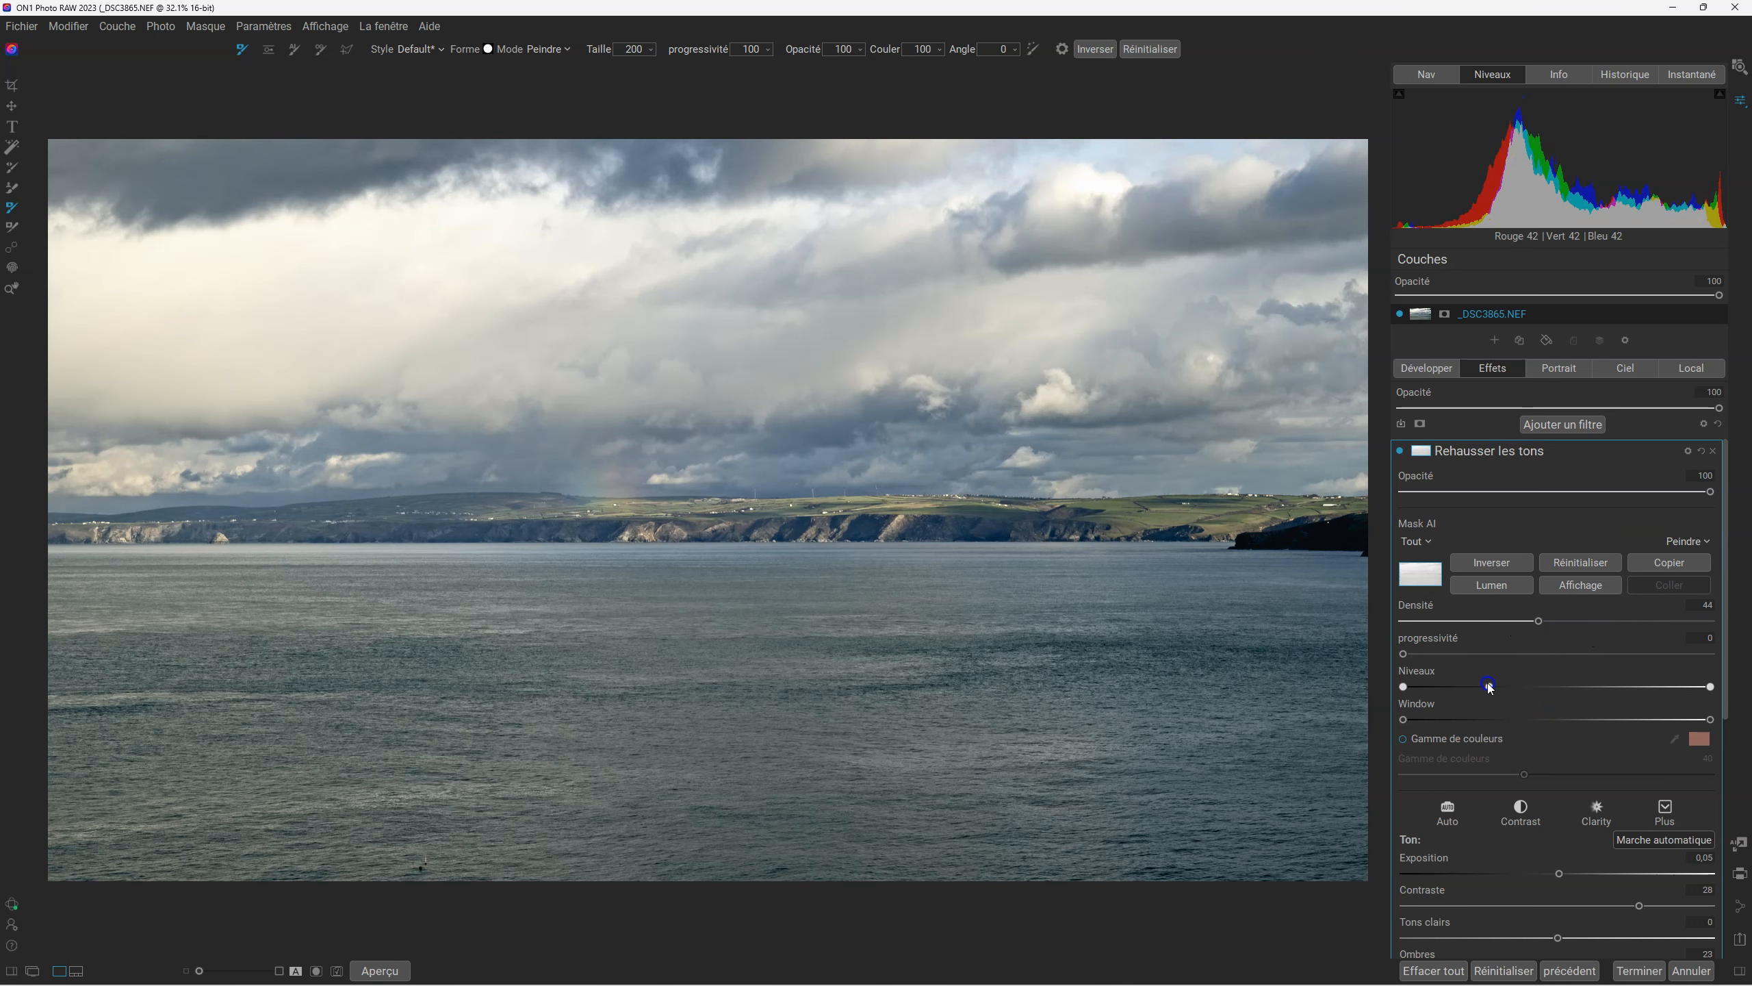
left_click(1399, 451)
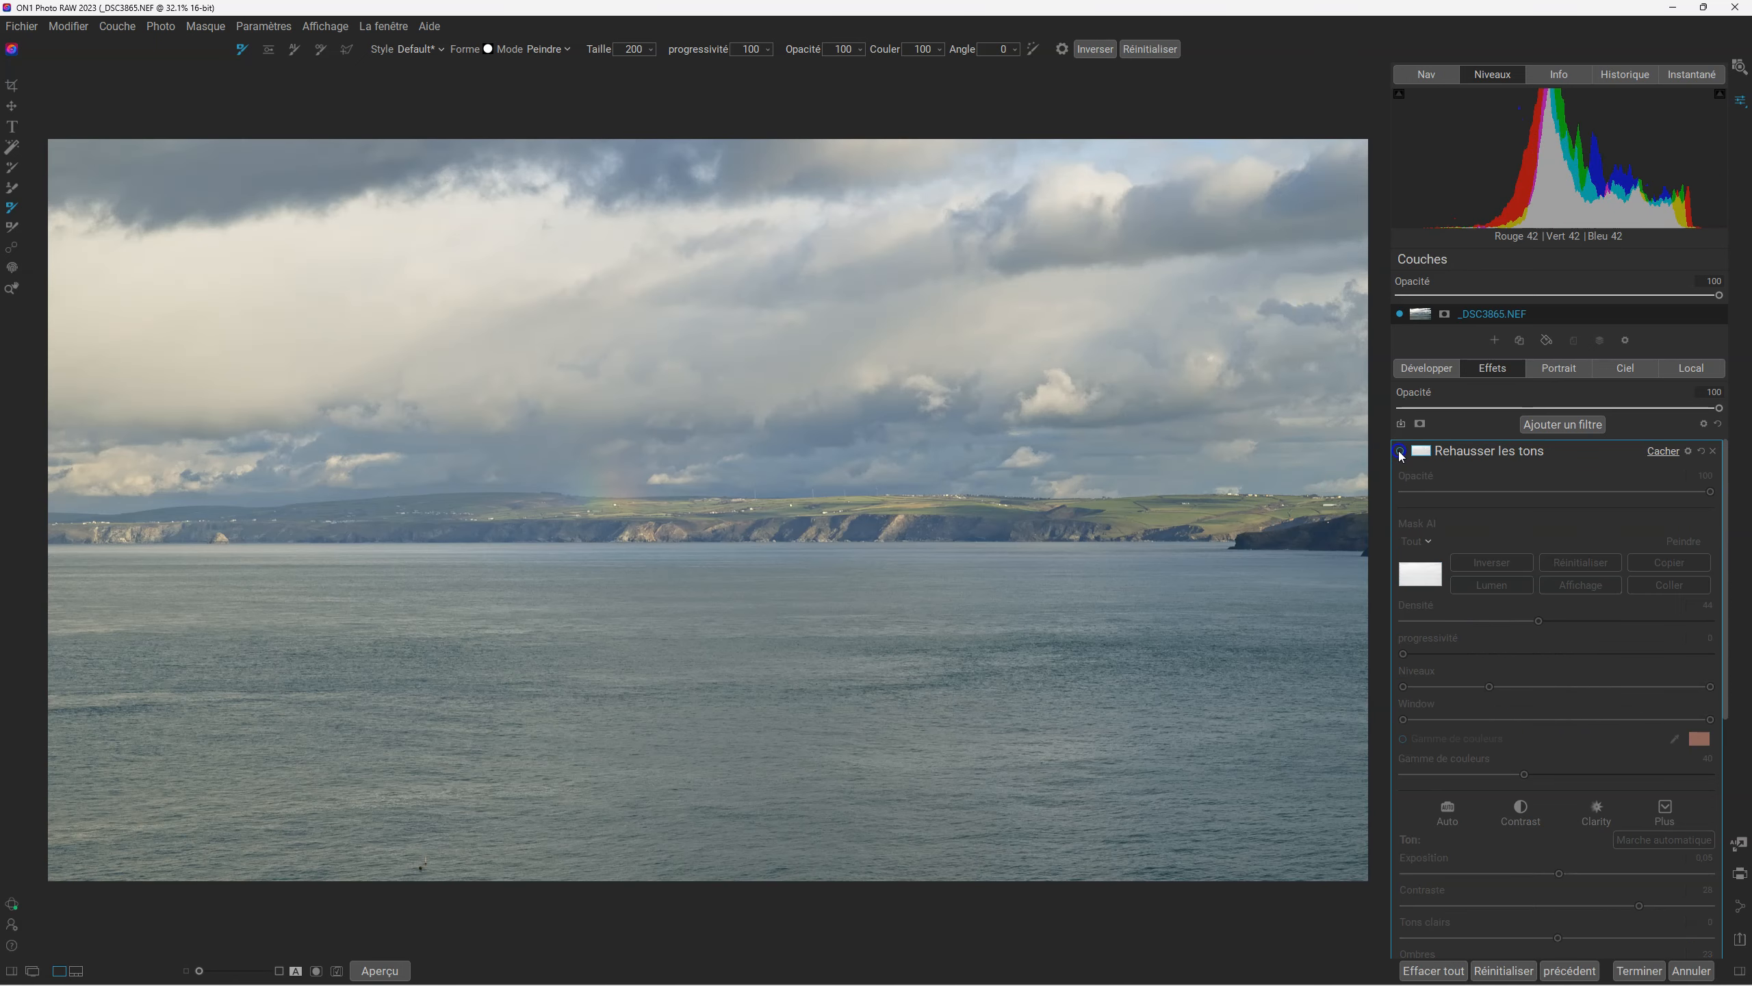
left_click(1400, 451)
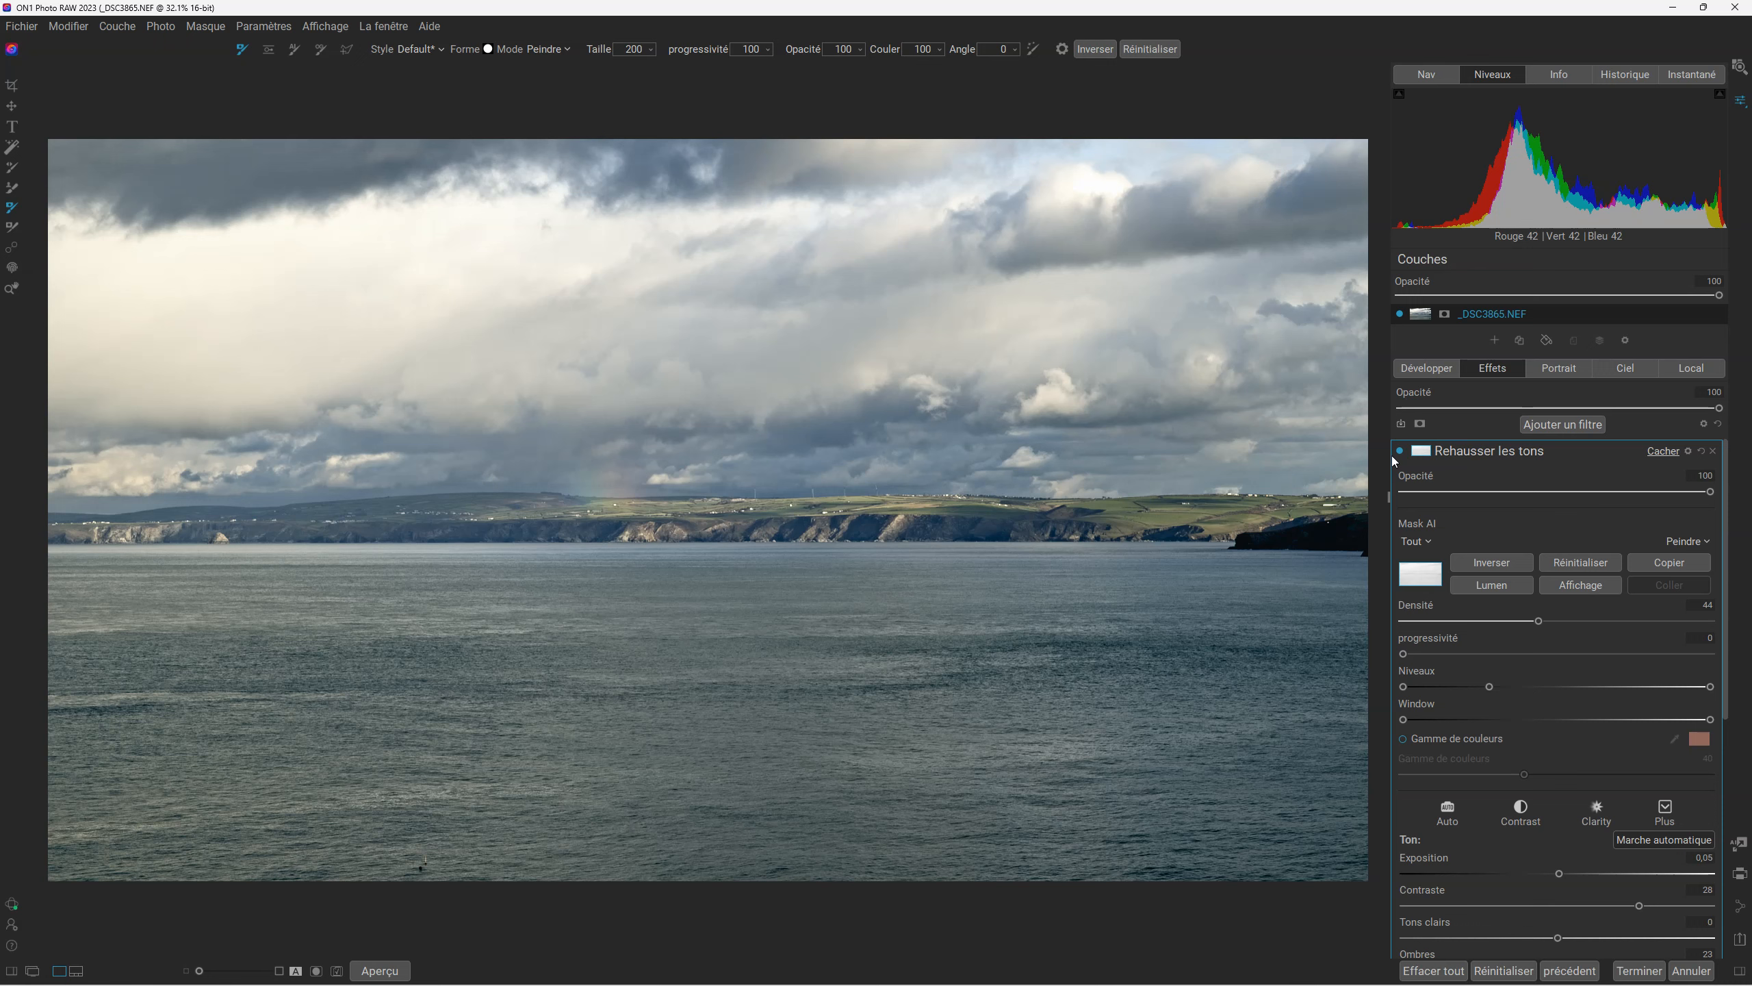
- Switch to the Zoom tool and compare the edited seascape with the original photo
left_click(14, 153)
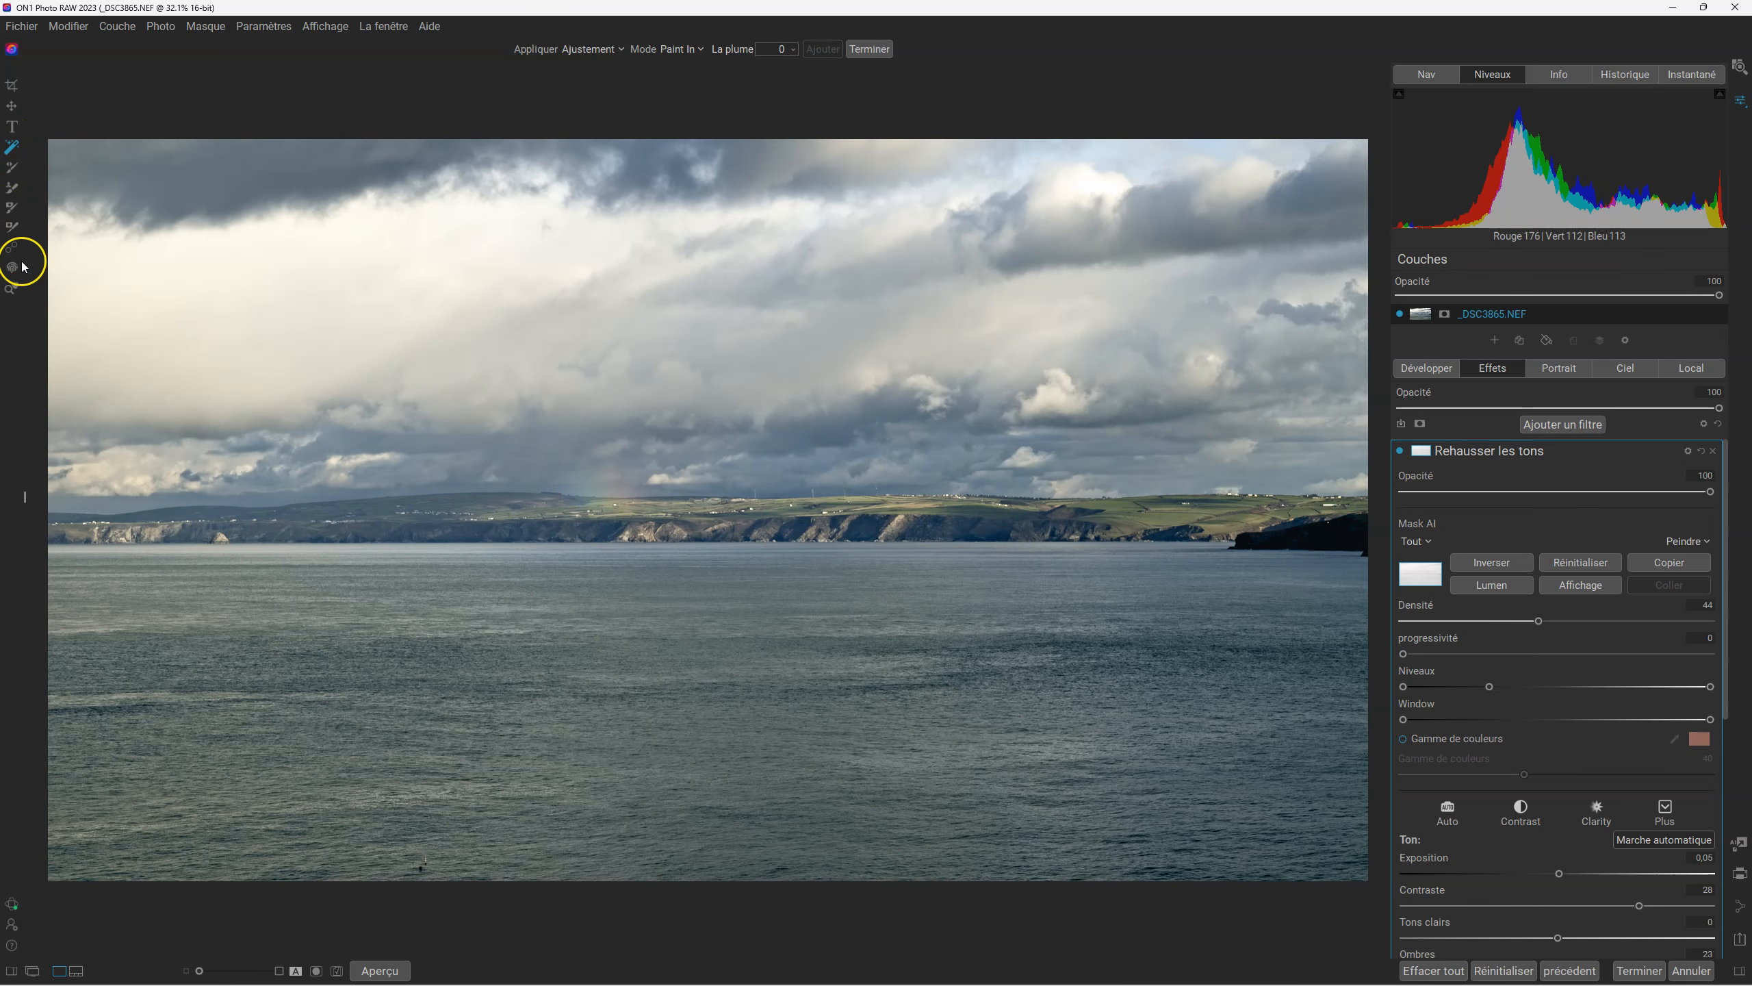
left_click(11, 289)
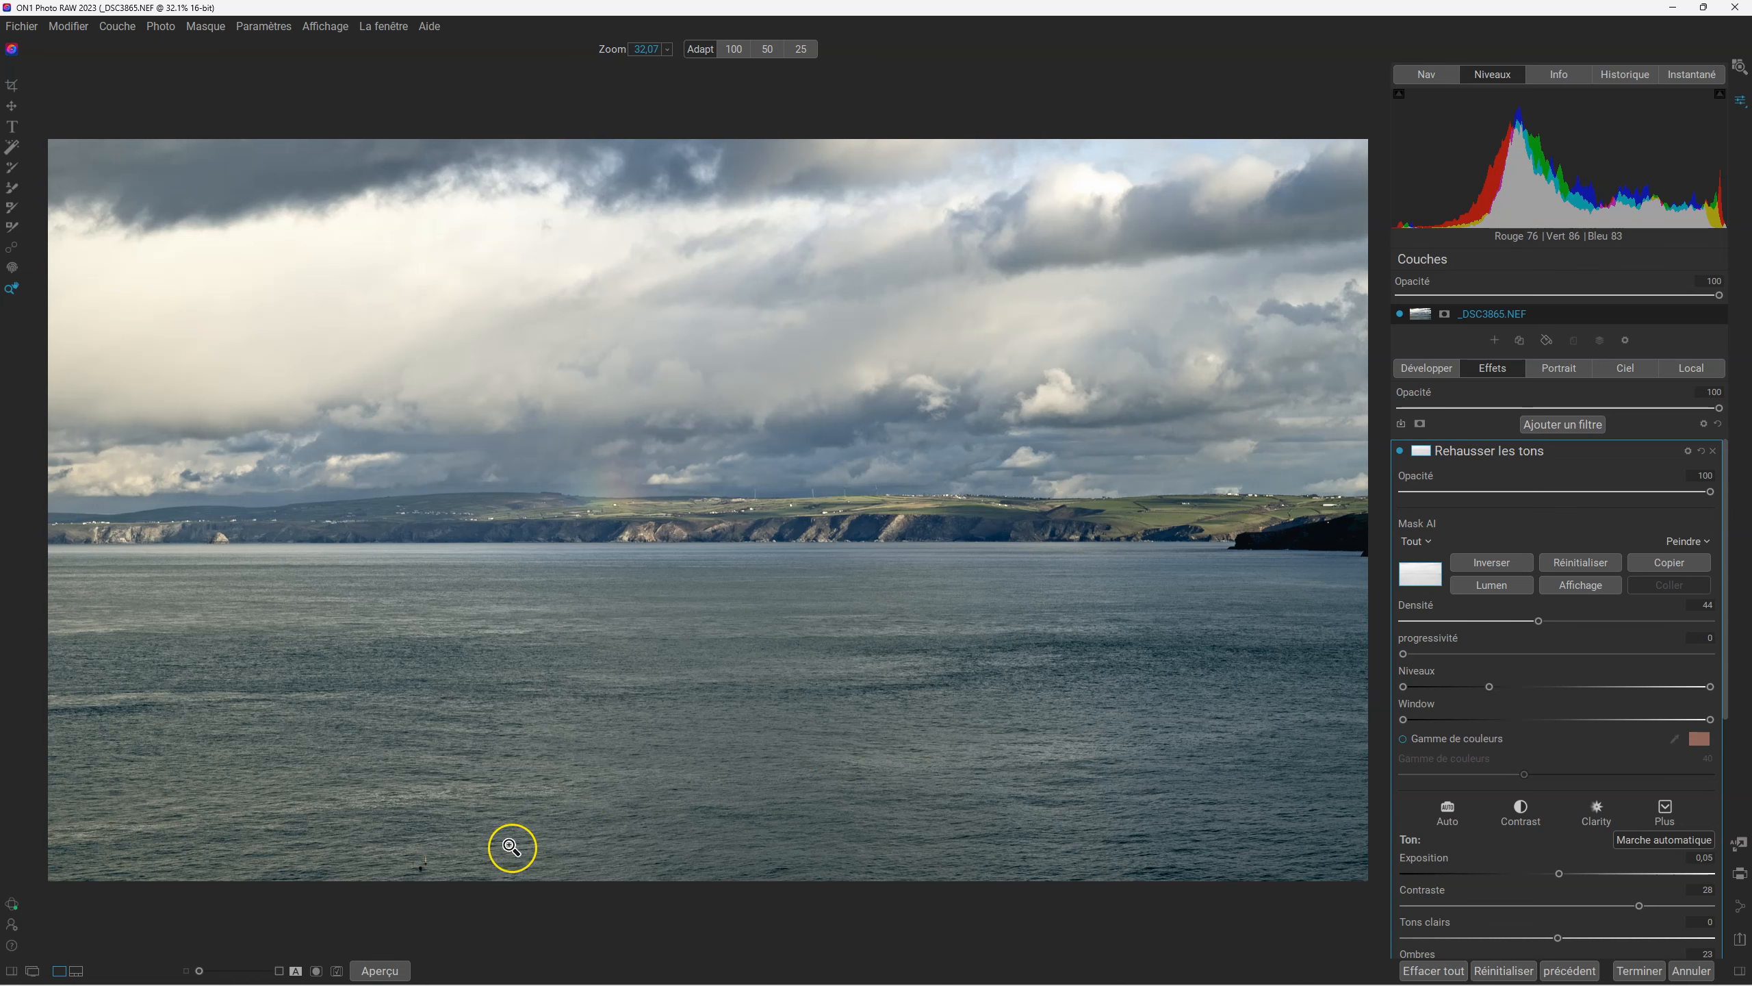
left_click(390, 972)
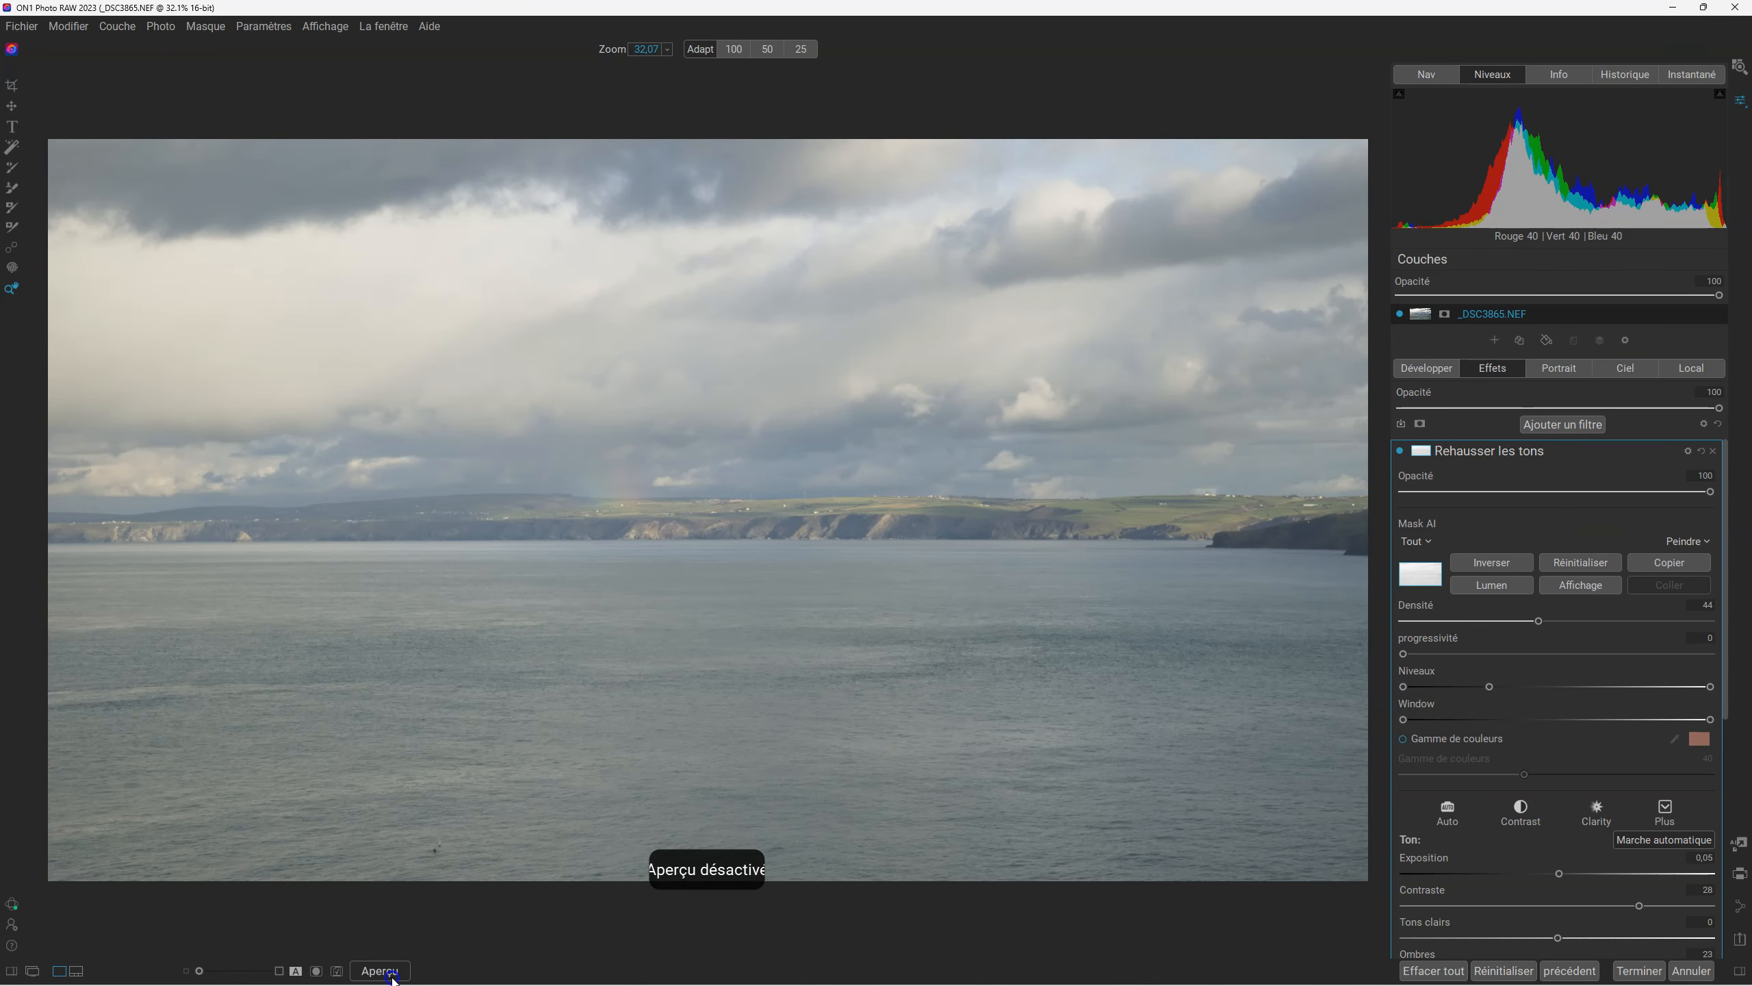
left_click(391, 971)
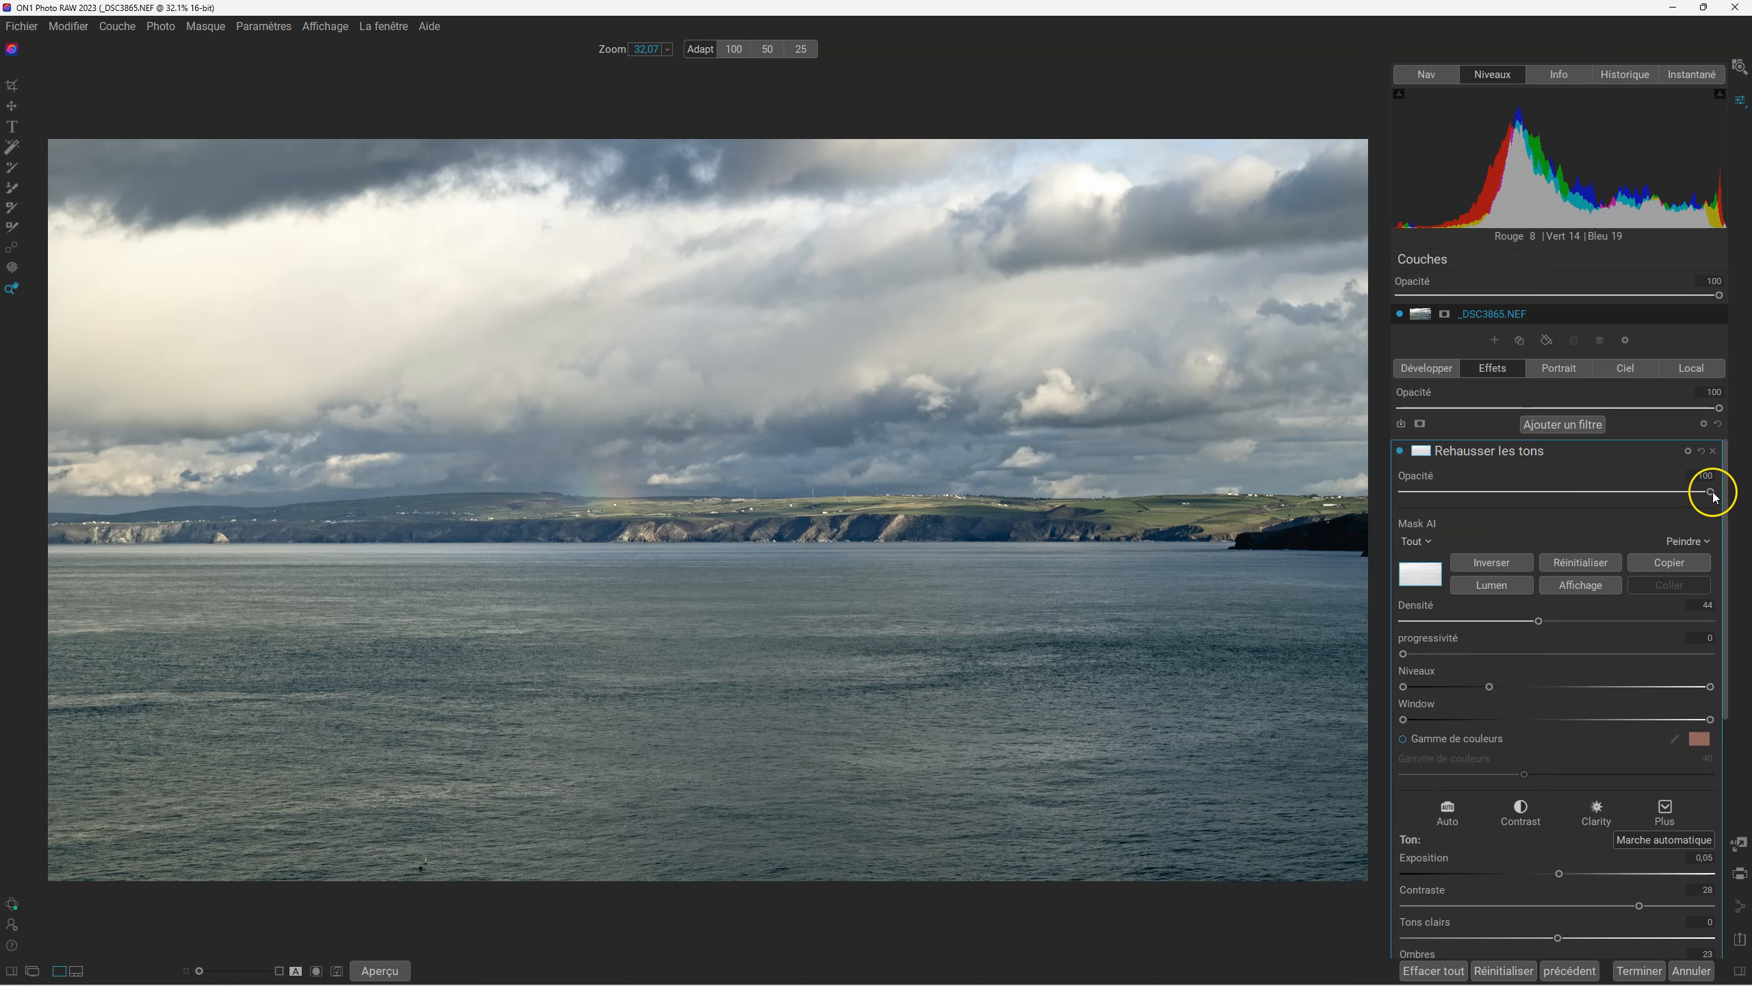
- Try the Rehausser les tons filter's opacity at 0, 54 and 100, settle on 70, and compare the result with the original photo
left_click_drag(1713, 492, 1272, 489)
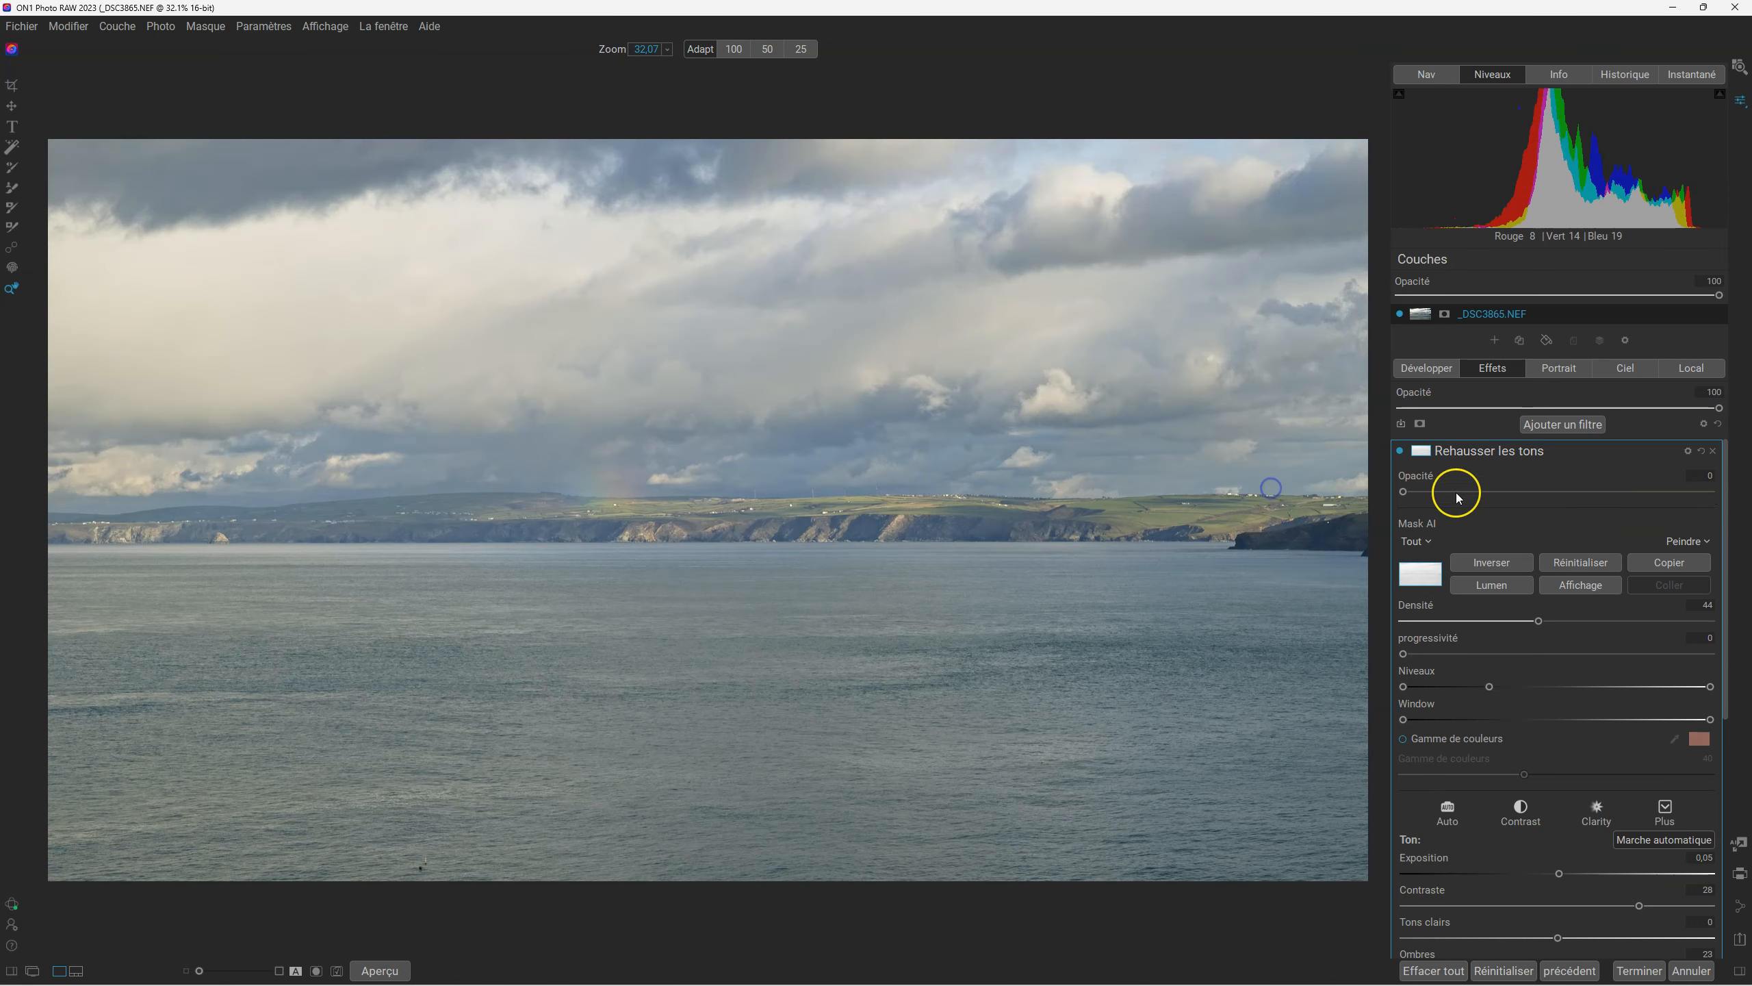
left_click_drag(1403, 491, 1569, 491)
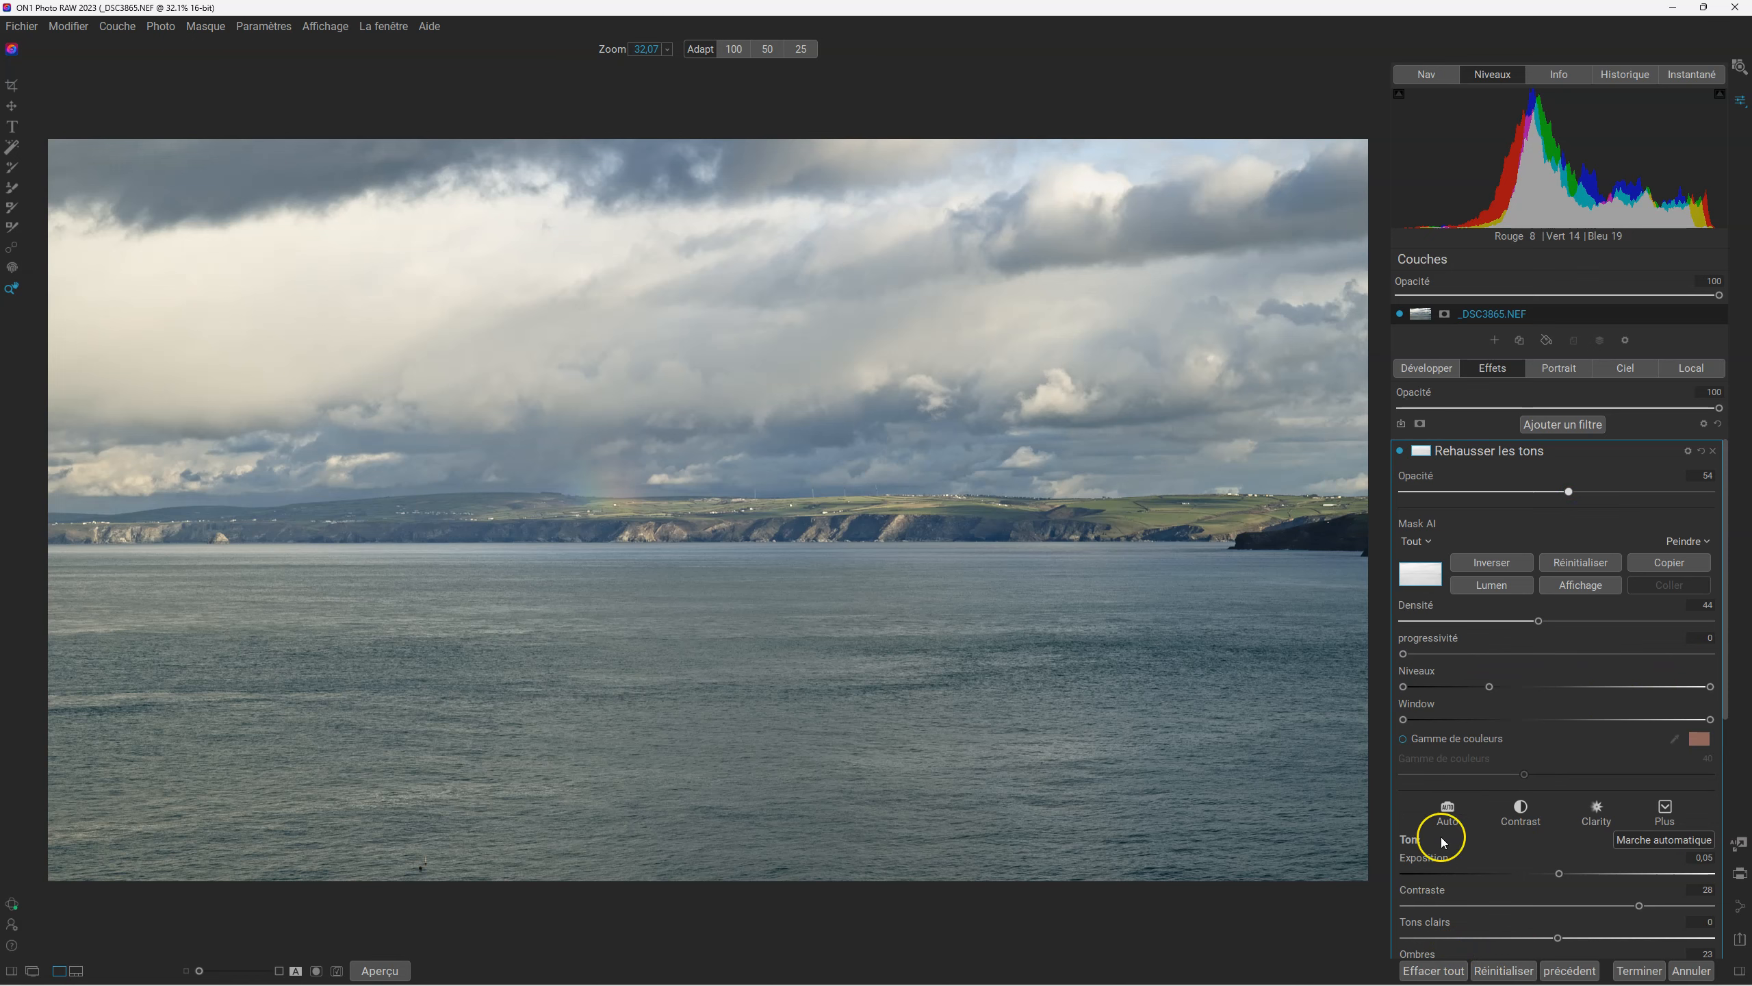
left_click_drag(1566, 491, 1712, 491)
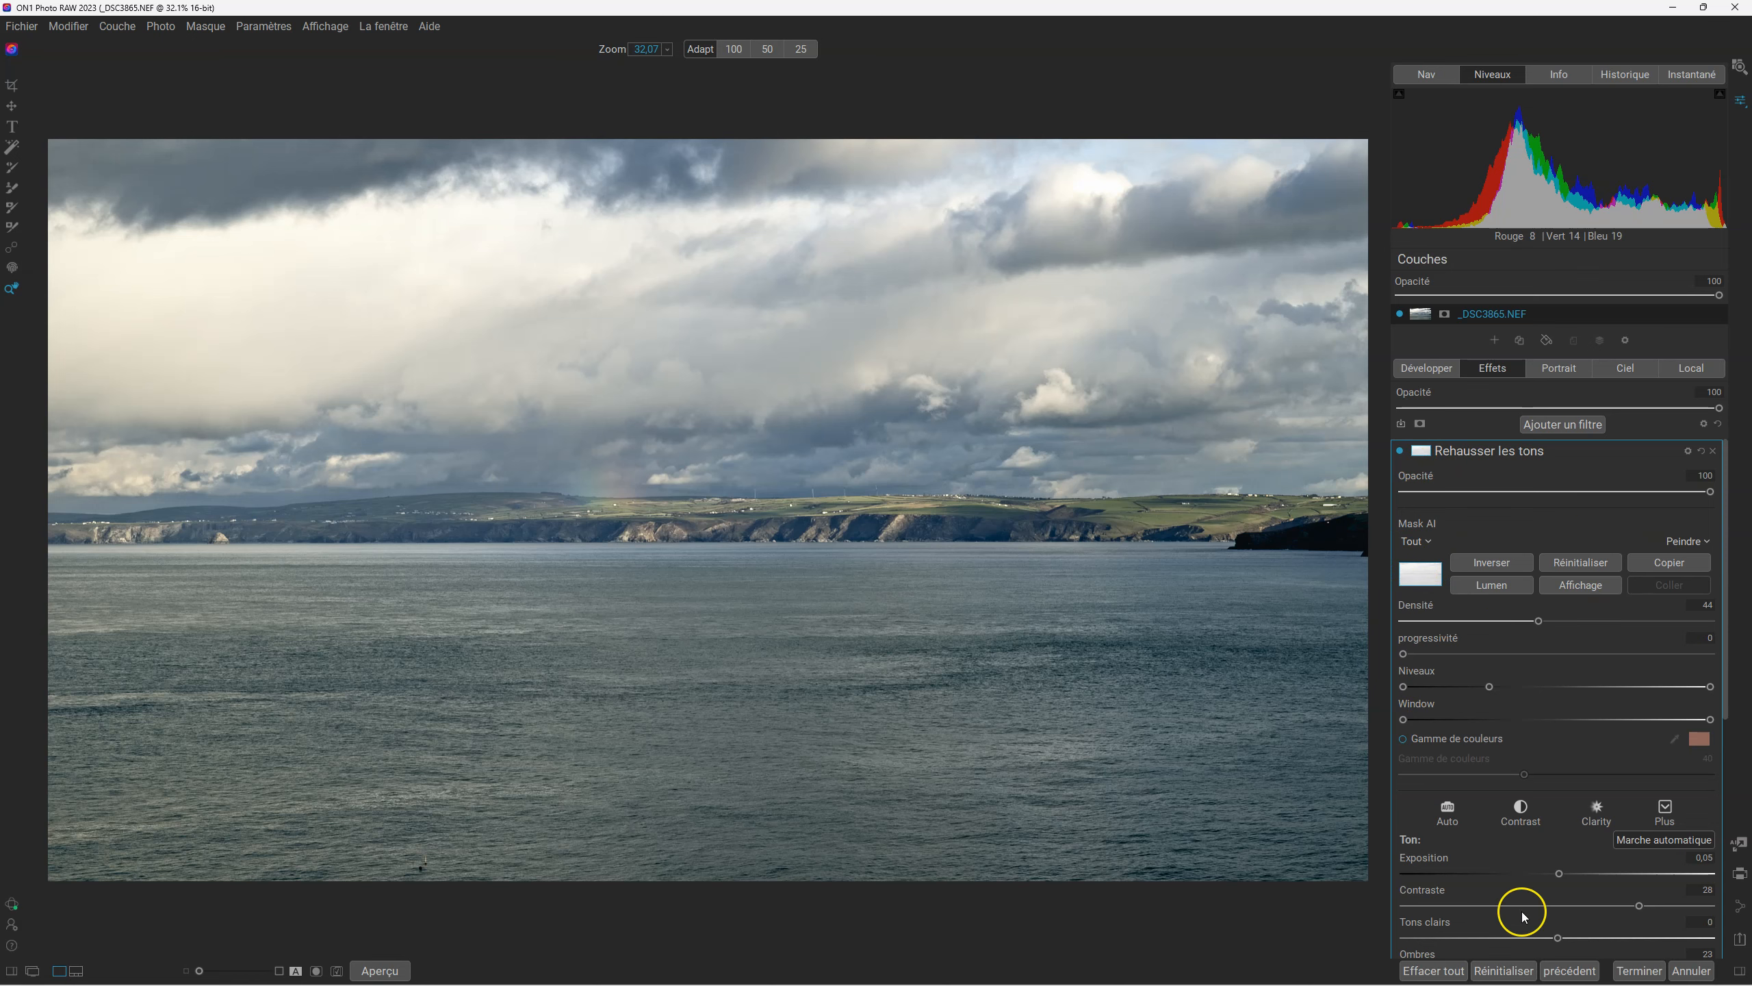
left_click_drag(1711, 491, 1631, 496)
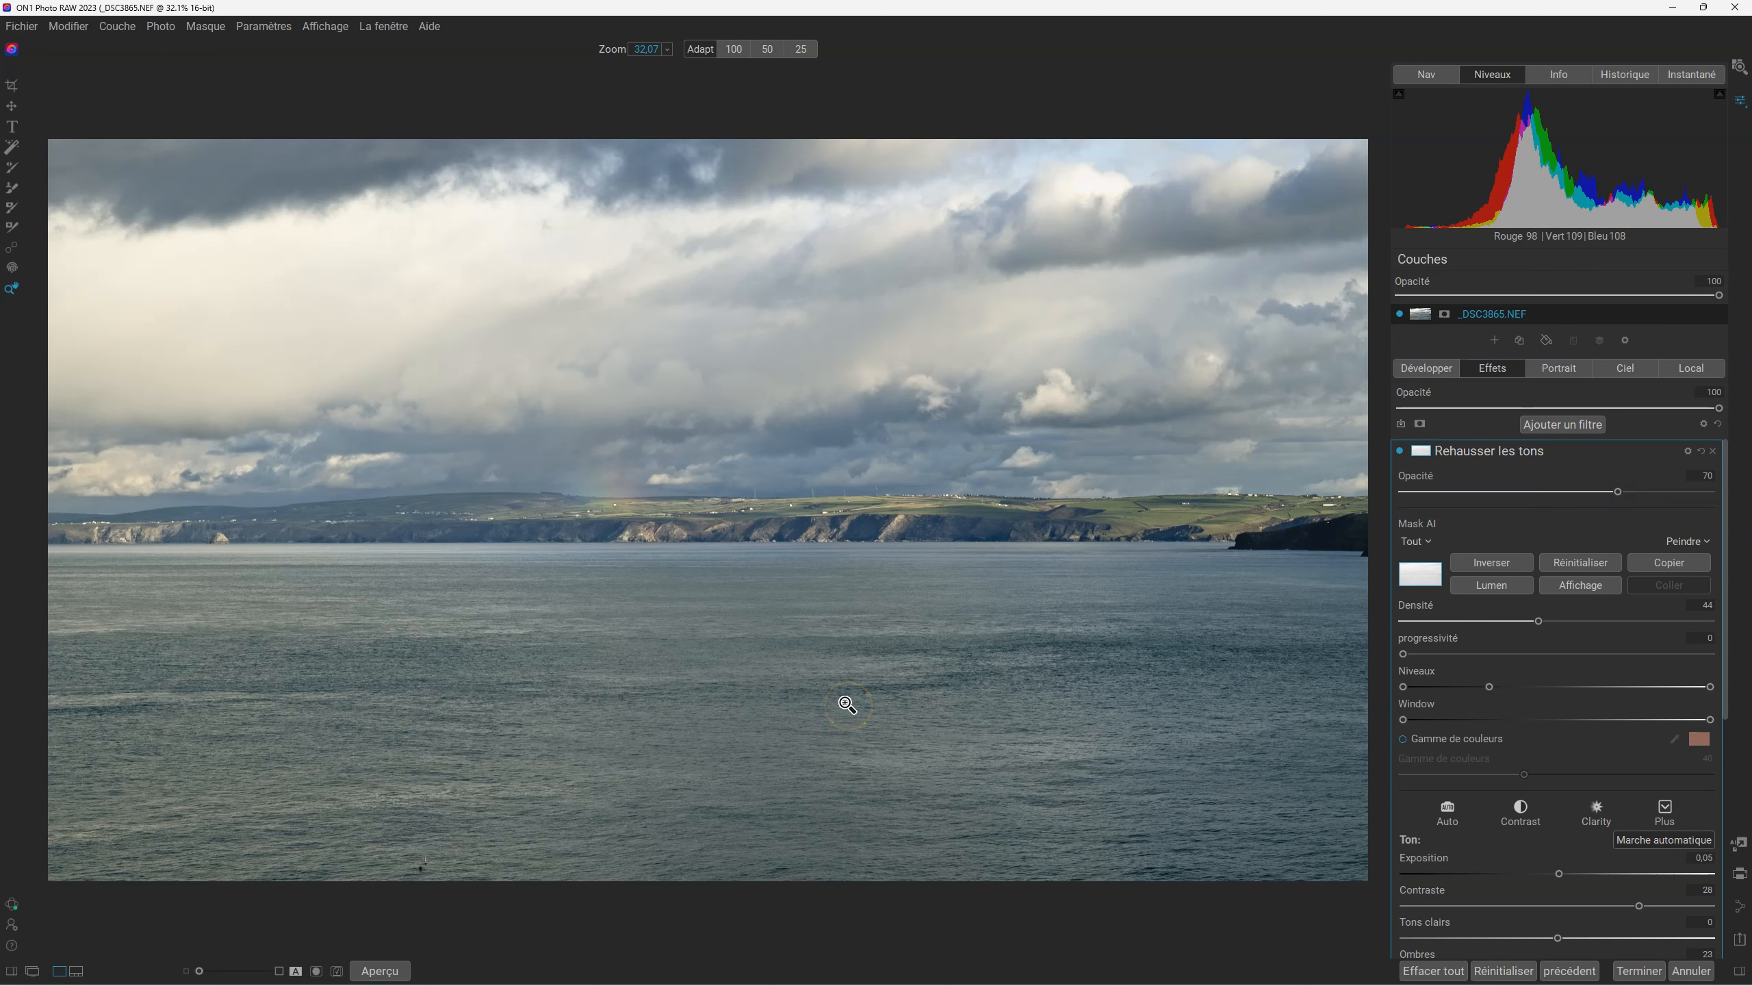
key("ctrl+p")
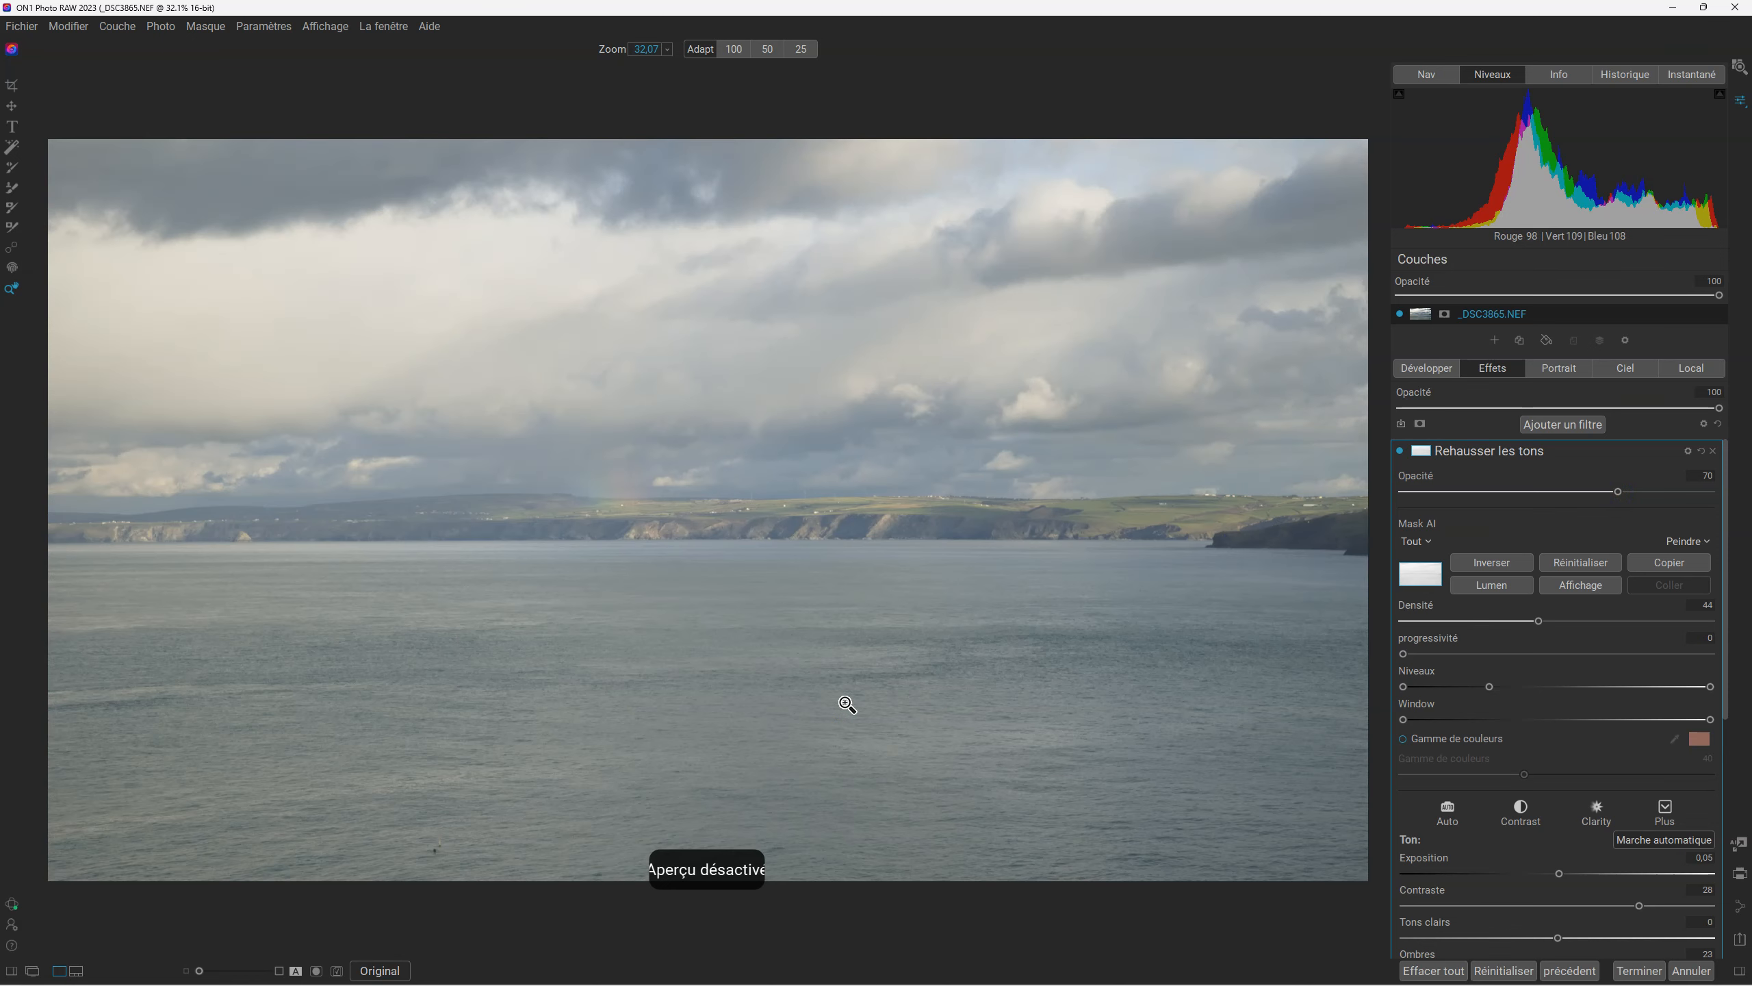
key("ctrl+p")
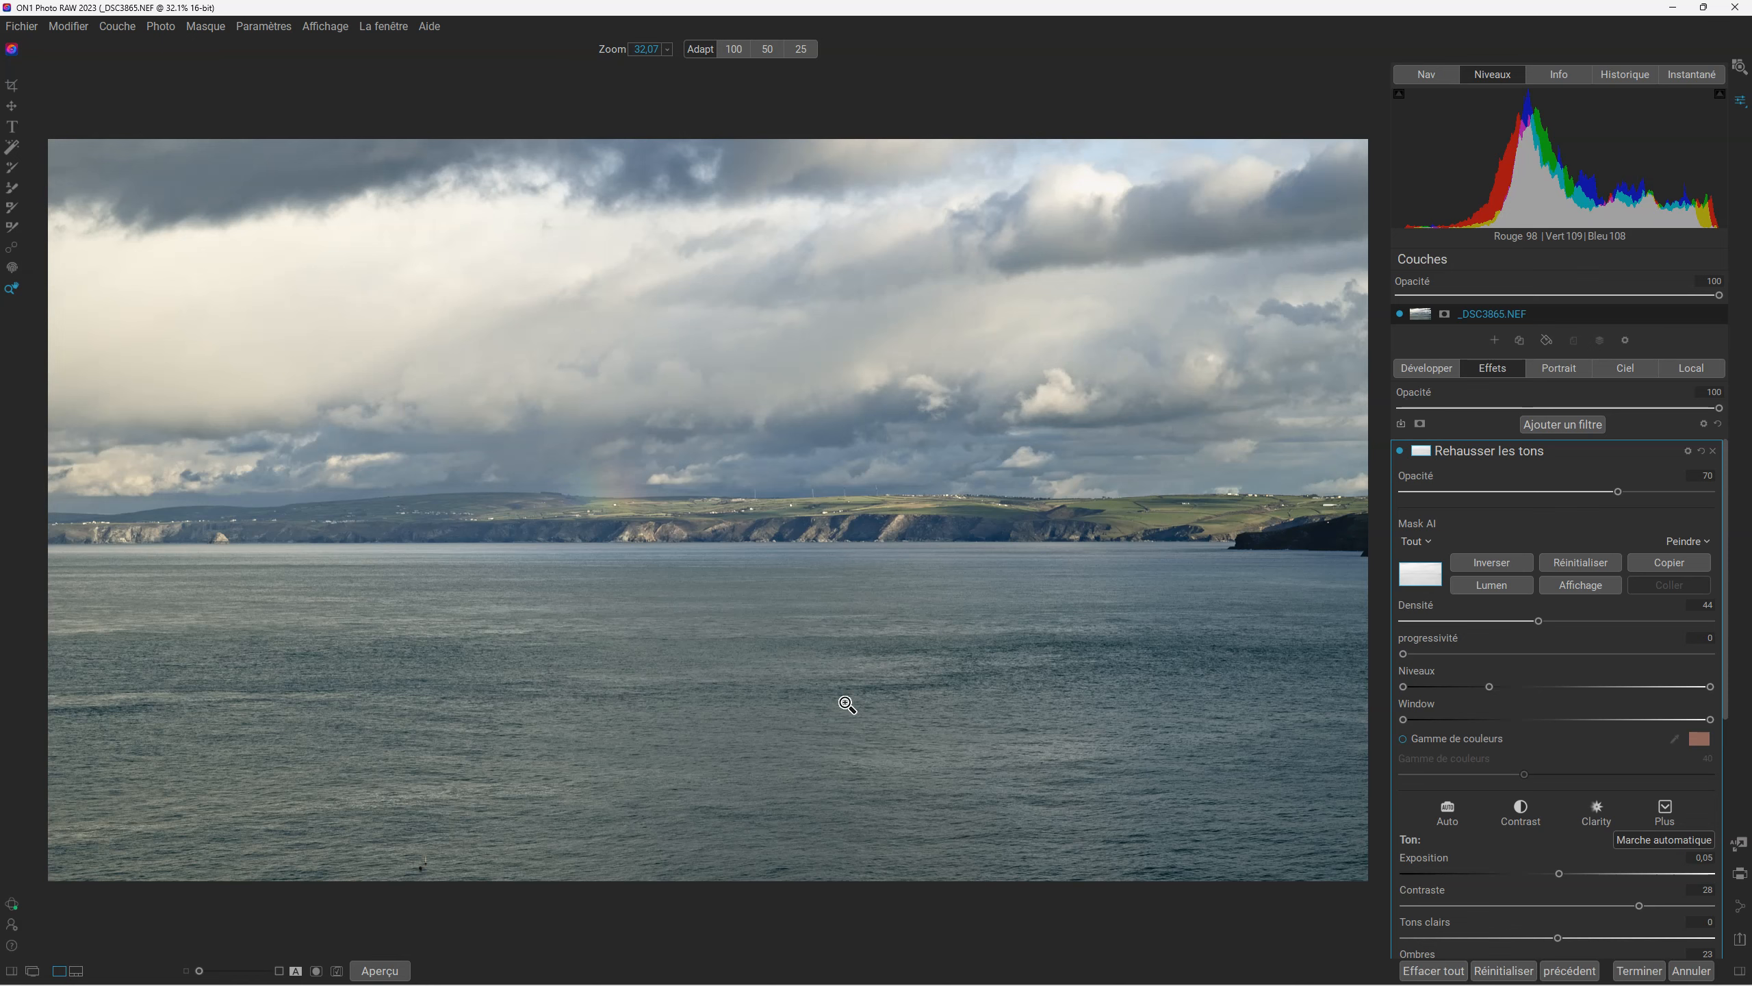
left_click(398, 973)
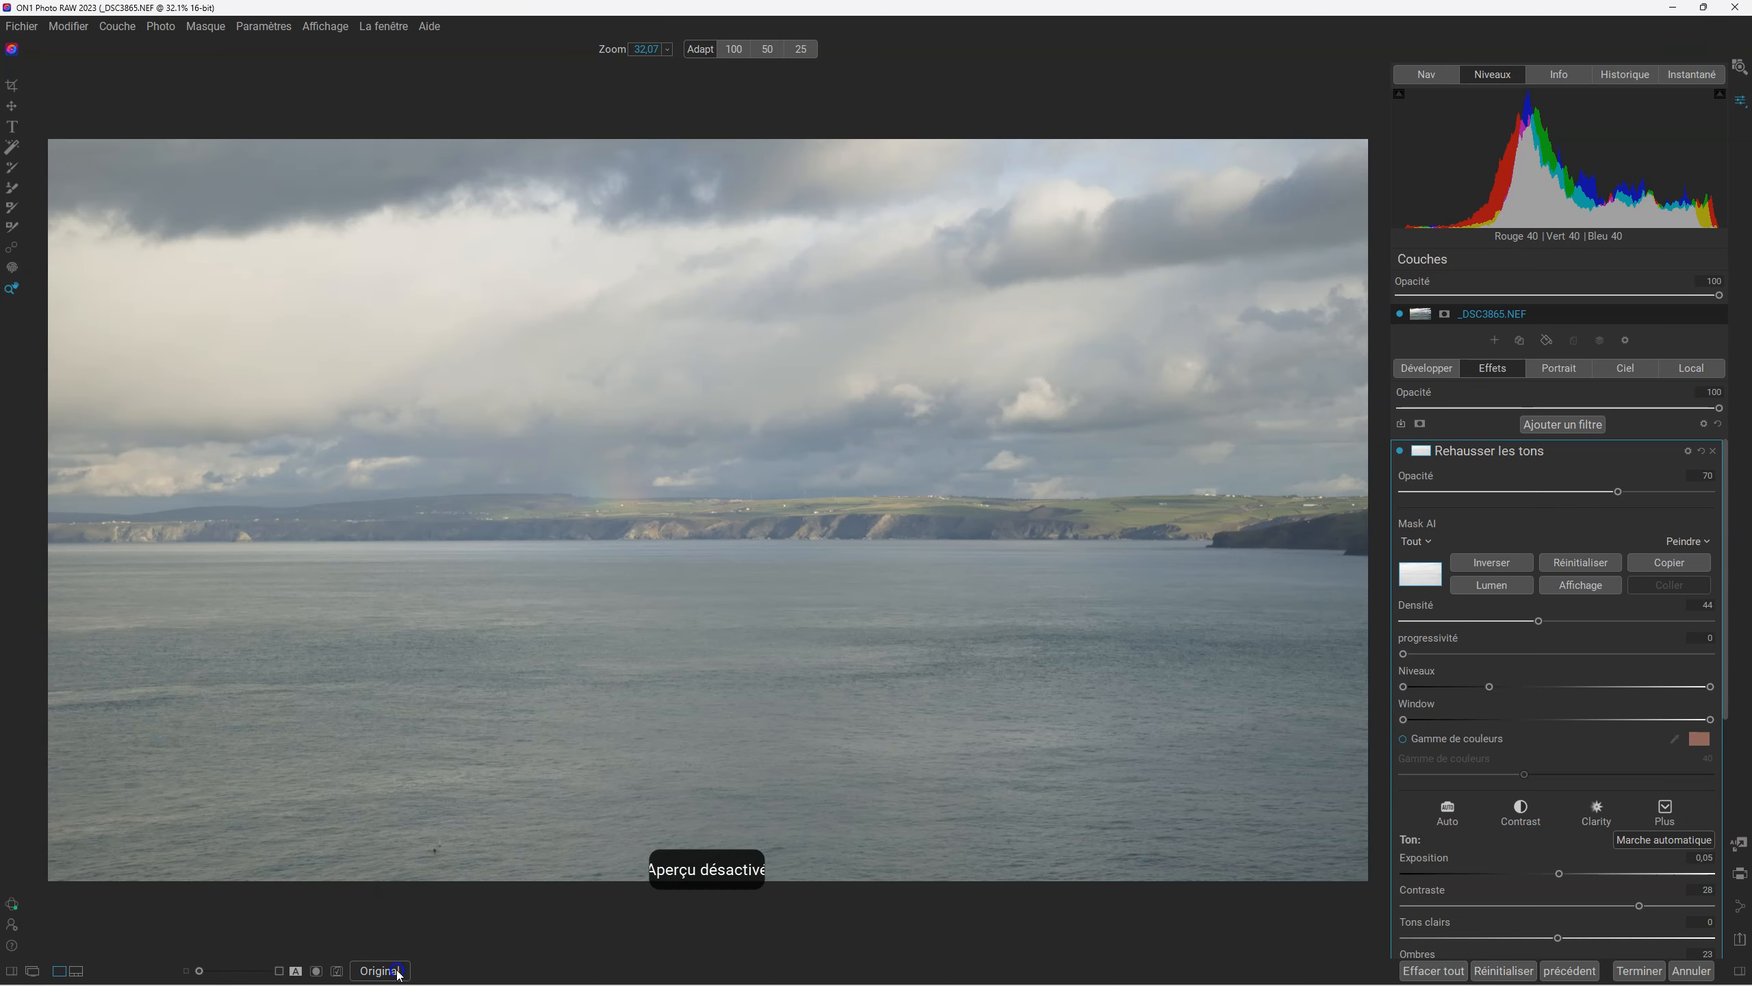
left_click(399, 973)
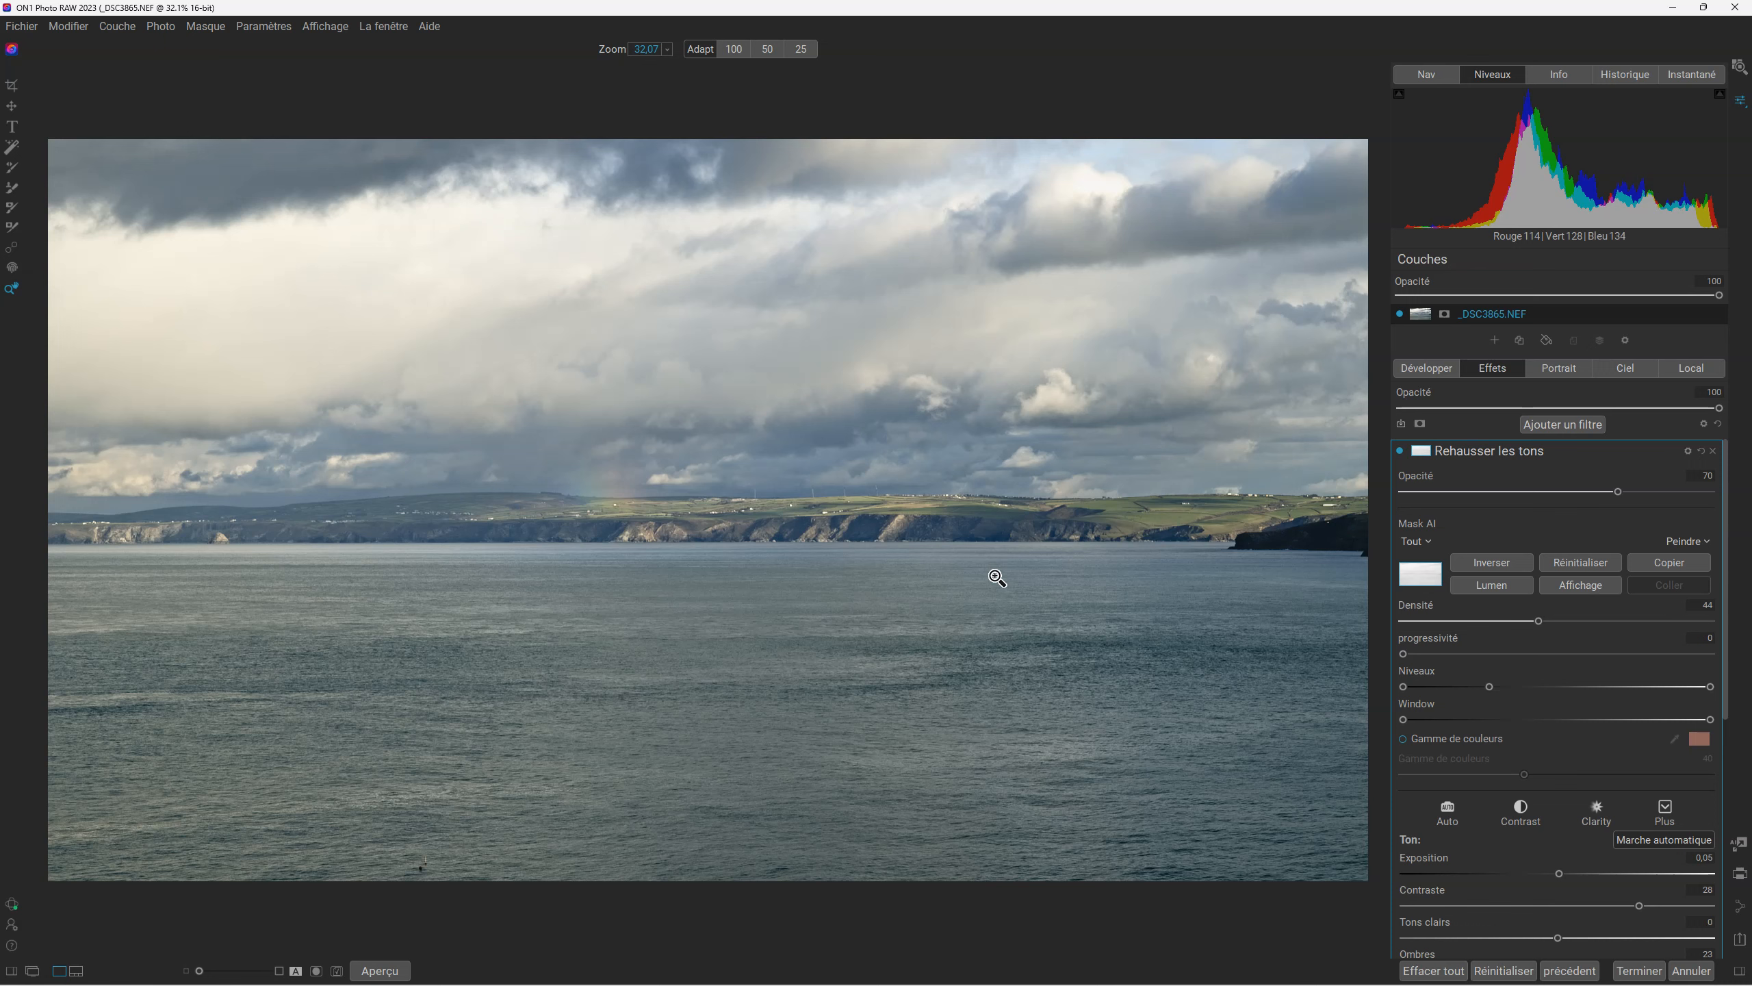
left_click(267, 709)
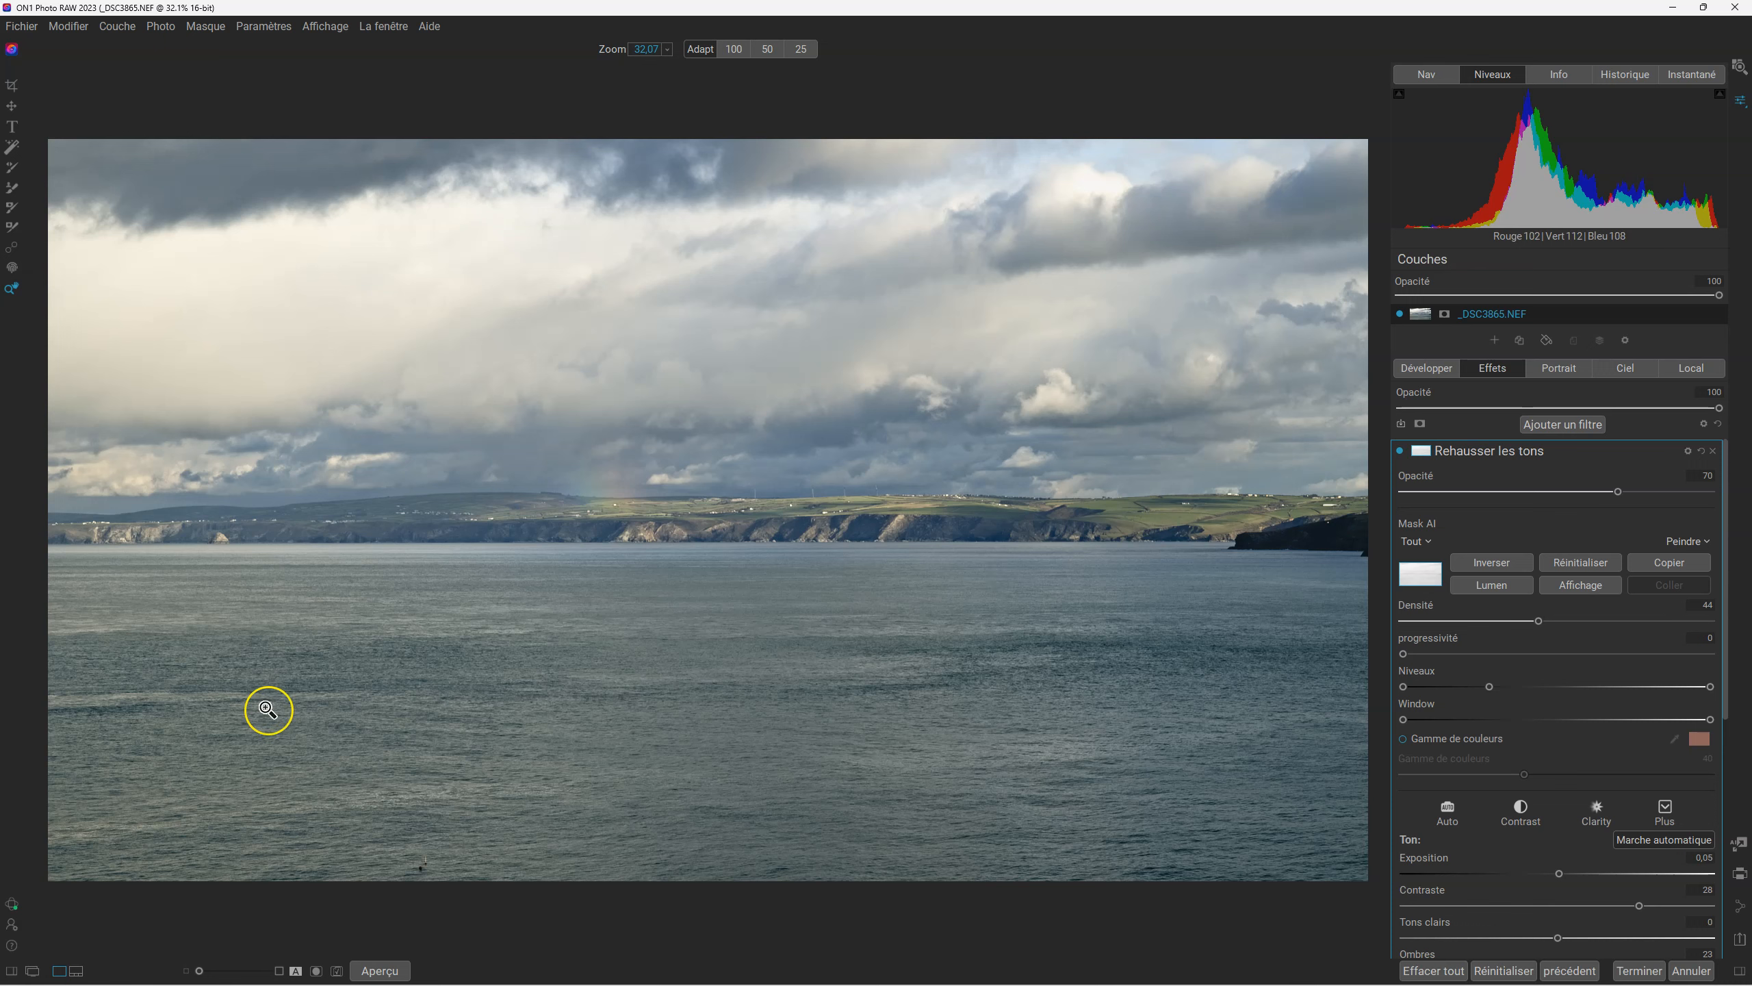